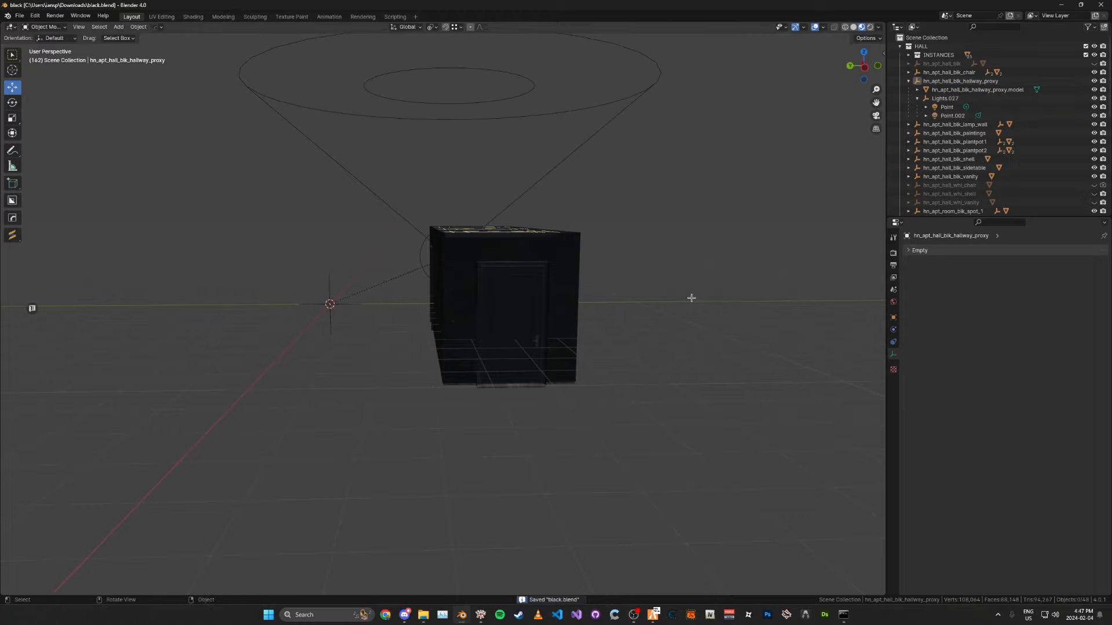
Step: Review the hallway proxy mesh and Lights.027 collection from several angles, saving the file
middle_drag(691, 298, 695, 324)
scroll(695, 323, up, 5)
scroll(682, 329, up, 3)
scroll(682, 329, down, 7)
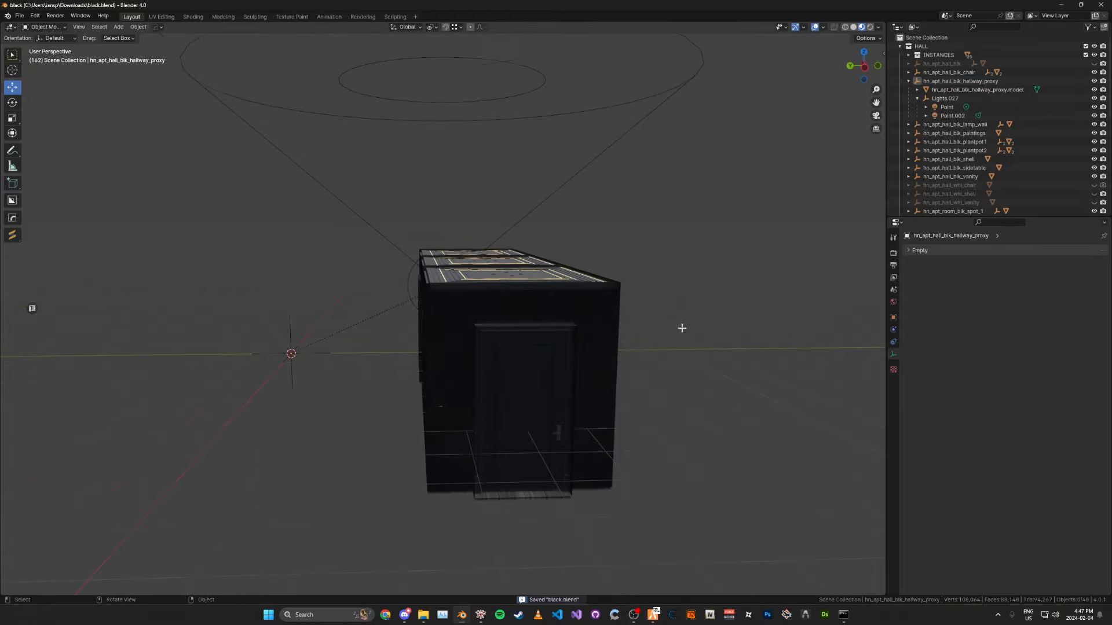
key(ctrl+s)
mouse_move(698, 331)
middle_down()
mouse_move(672, 330)
mouse_move(682, 314)
middle_up()
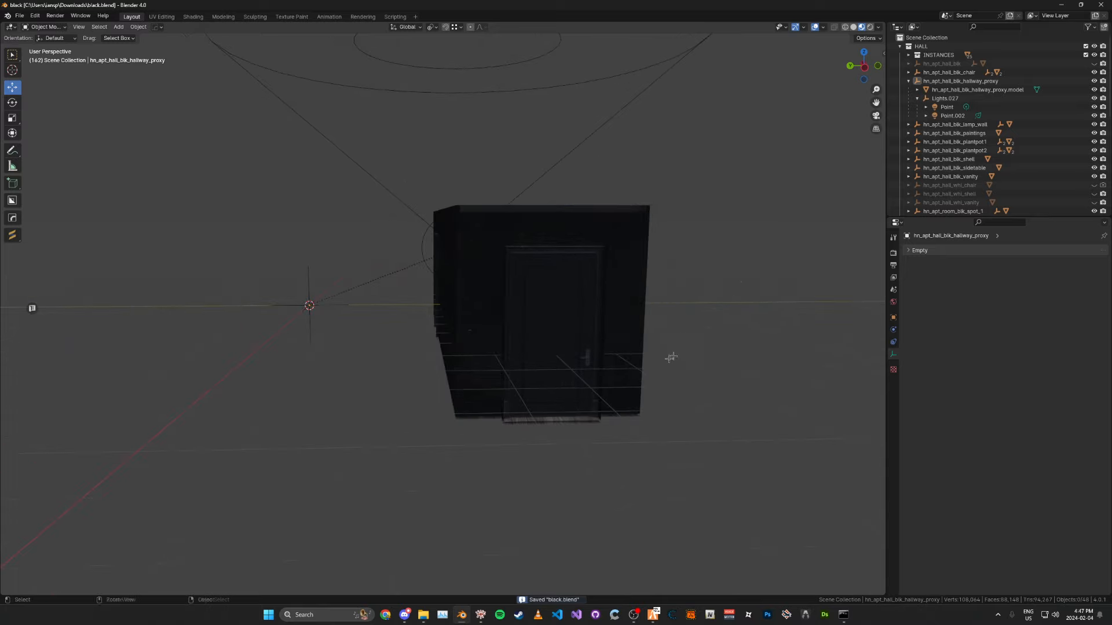
drag(956, 81, 906, 82)
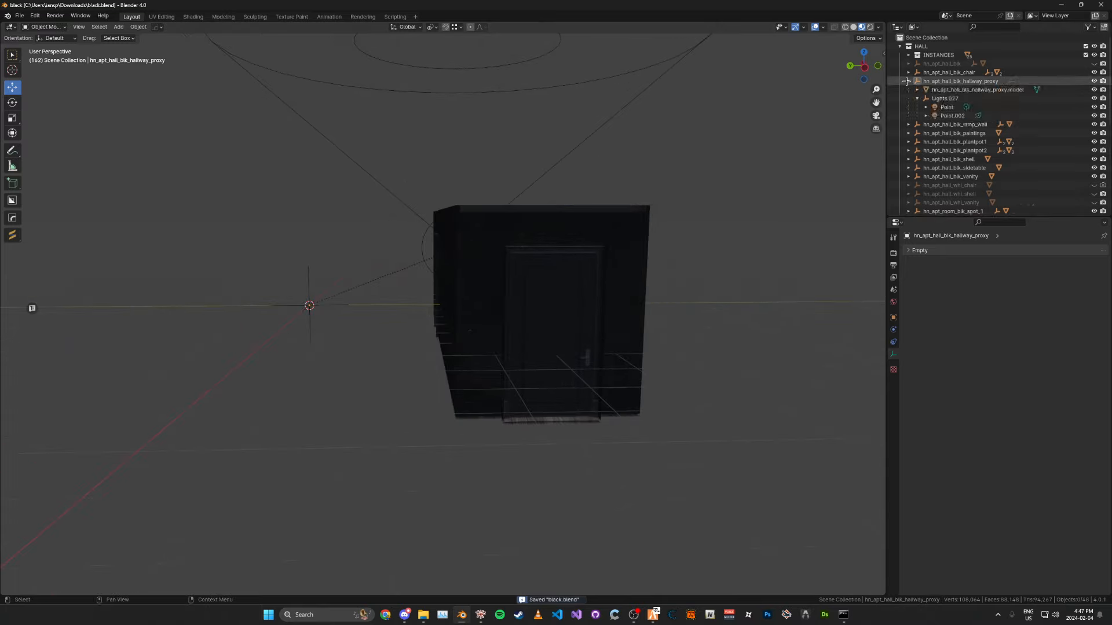
click(913, 99)
click(956, 90)
key(ctrl+s)
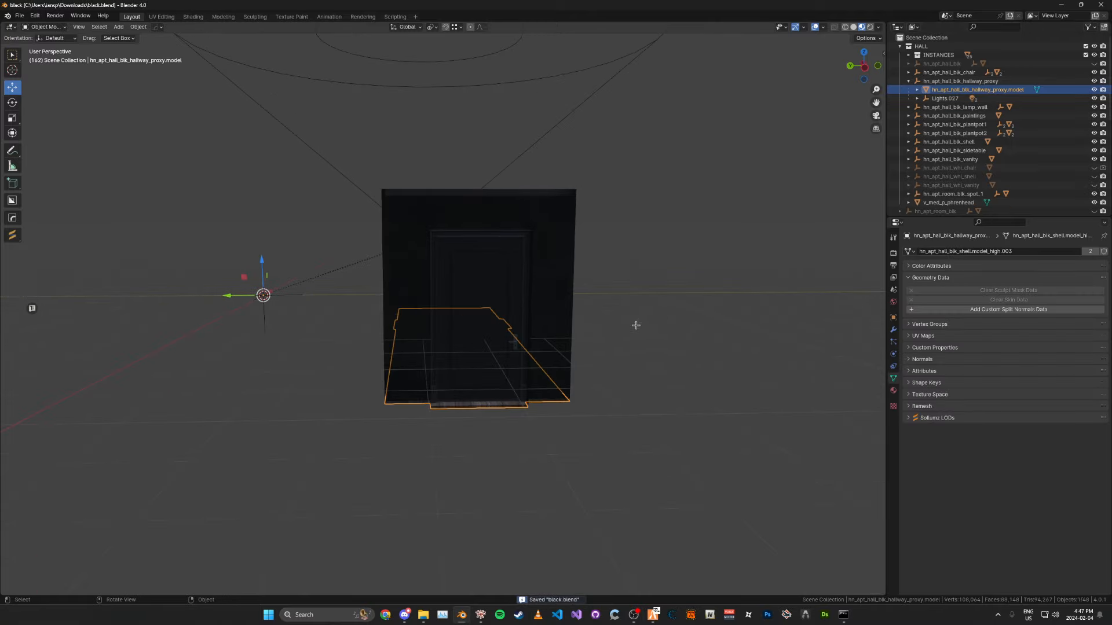
scroll(551, 388, up, 5)
scroll(539, 344, down, 6)
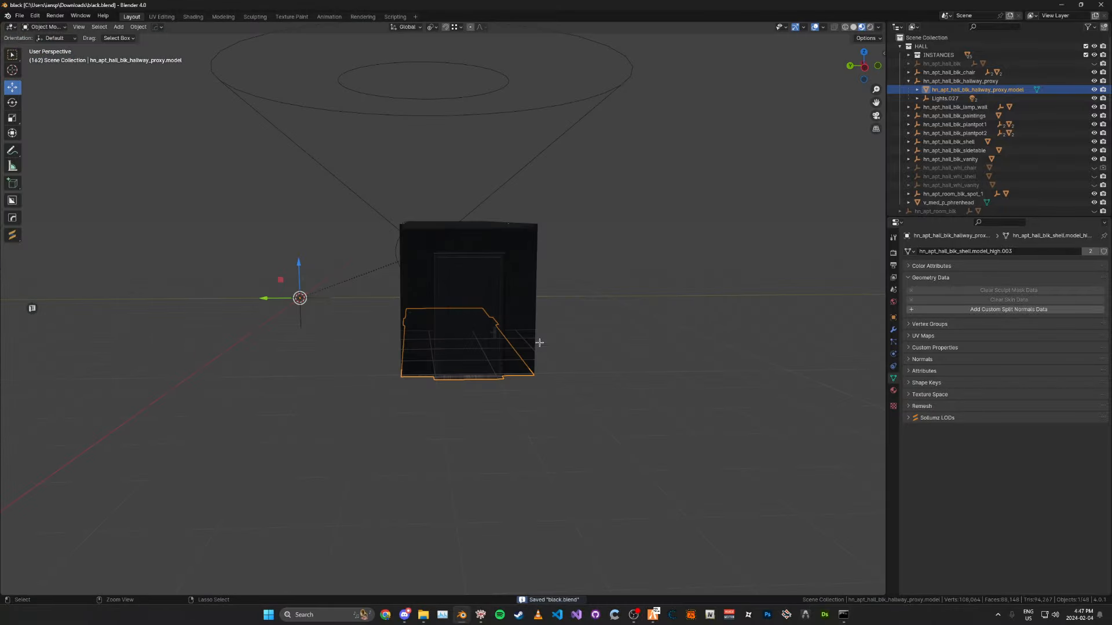
middle_drag(598, 333, 591, 345)
mouse_move(527, 372)
middle_down()
mouse_move(599, 322)
mouse_move(540, 333)
middle_up()
scroll(541, 333, up, 4)
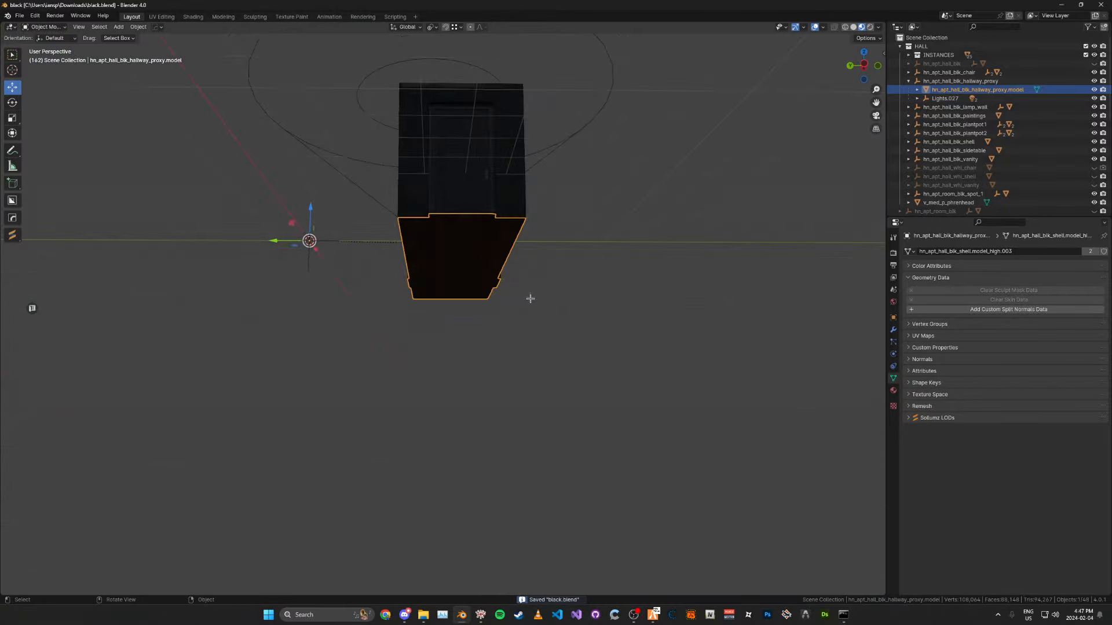
scroll(534, 286, up, 4)
scroll(508, 261, down, 4)
mouse_move(507, 262)
middle_down()
mouse_move(501, 315)
mouse_move(448, 323)
mouse_move(330, 279)
mouse_move(362, 288)
mouse_move(362, 311)
mouse_move(382, 313)
middle_up()
key(ctrl+s)
click(918, 98)
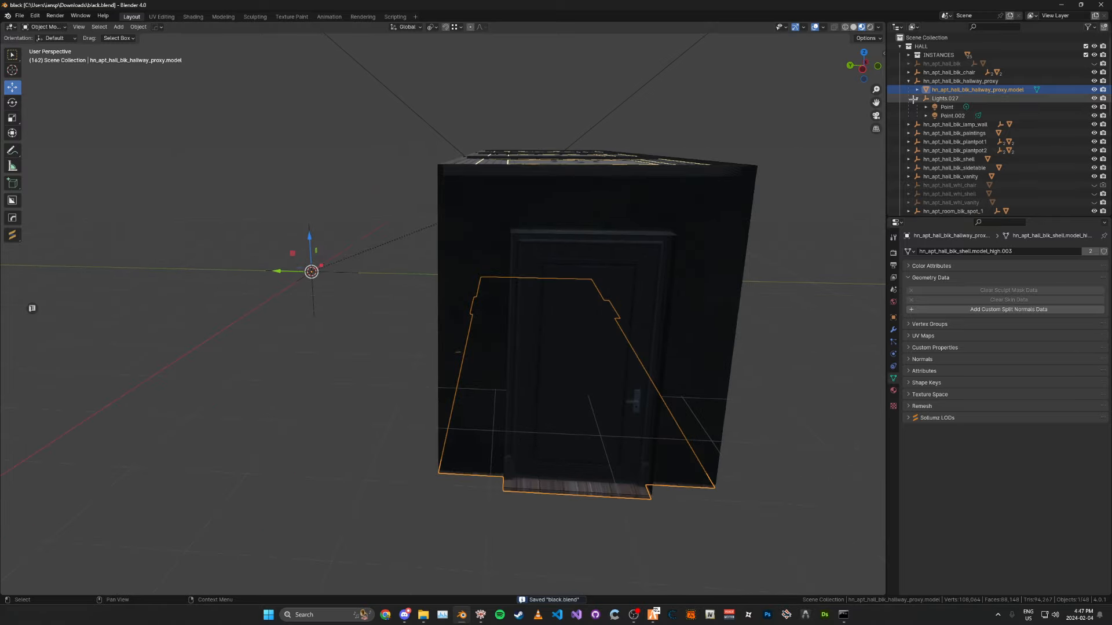
Step: Check the Sollumz light preset list in the N panel, then move the view inside the hallway
middle_drag(608, 261, 692, 208)
key(n)
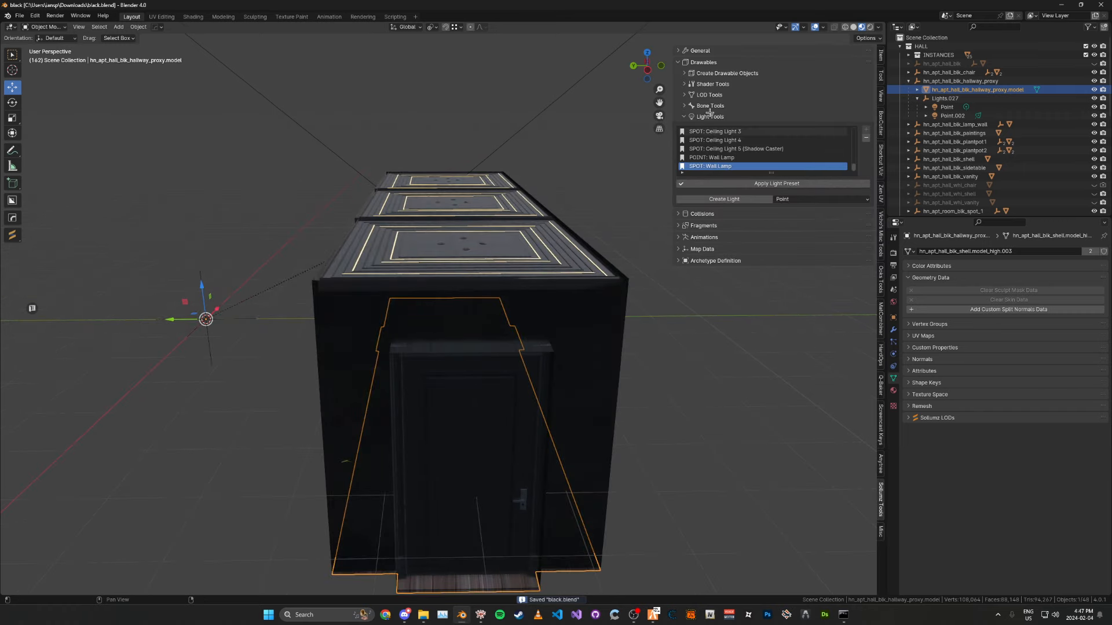
click(711, 113)
click(697, 55)
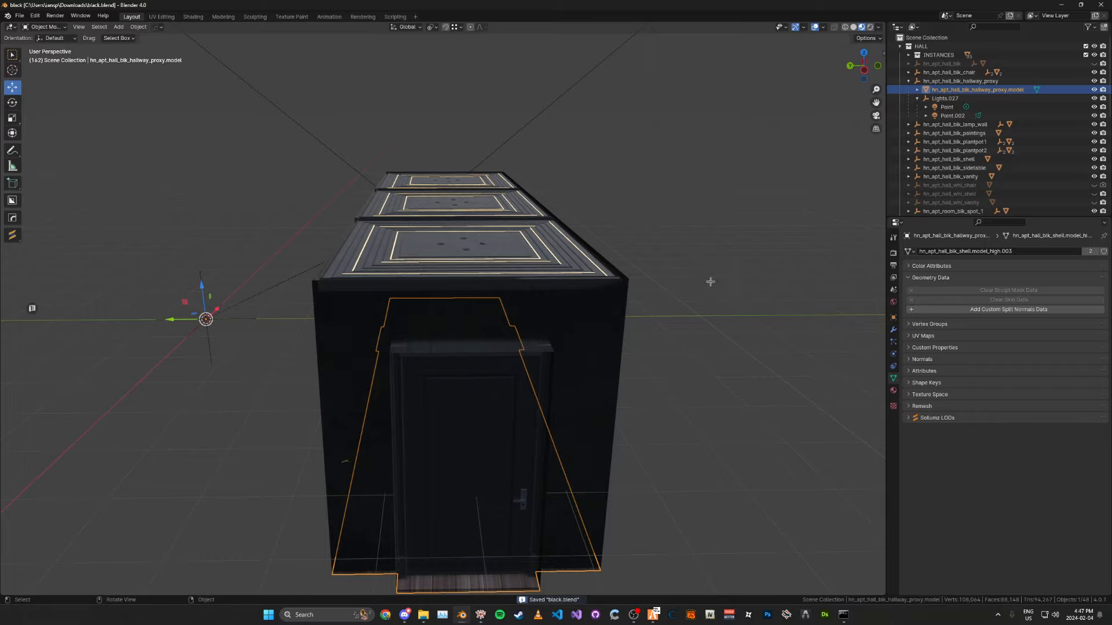
key(n)
mouse_move(709, 279)
middle_down()
mouse_move(634, 332)
mouse_move(599, 287)
middle_up()
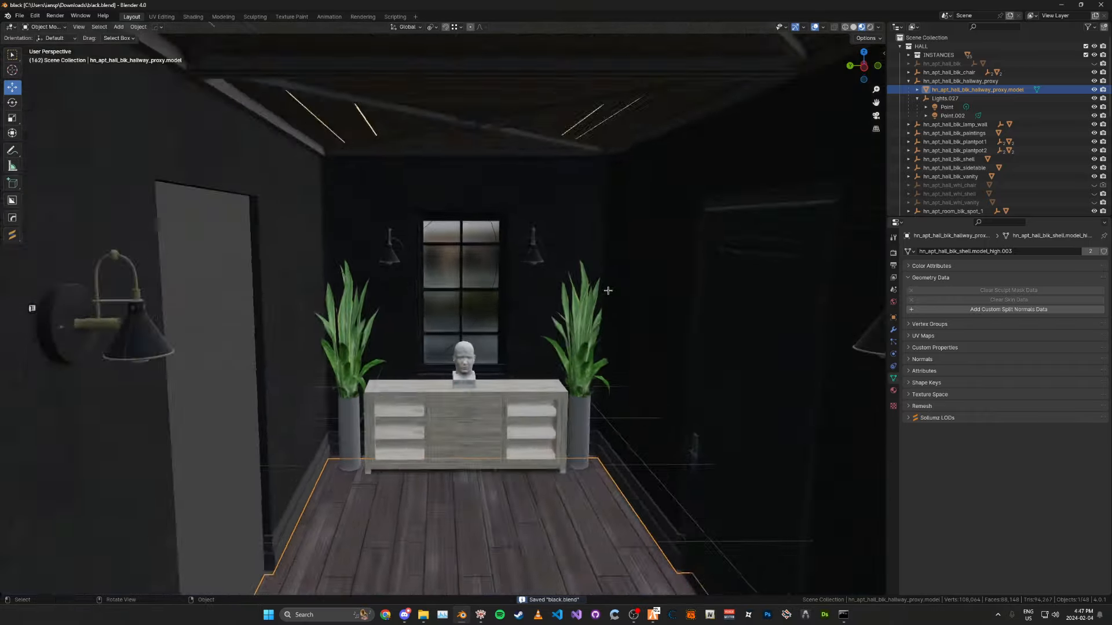
scroll(599, 287, up, 3)
key(ctrl+s)
Step: Select the point light in the left wall lamp and inspect it, saving the file
click(443, 209)
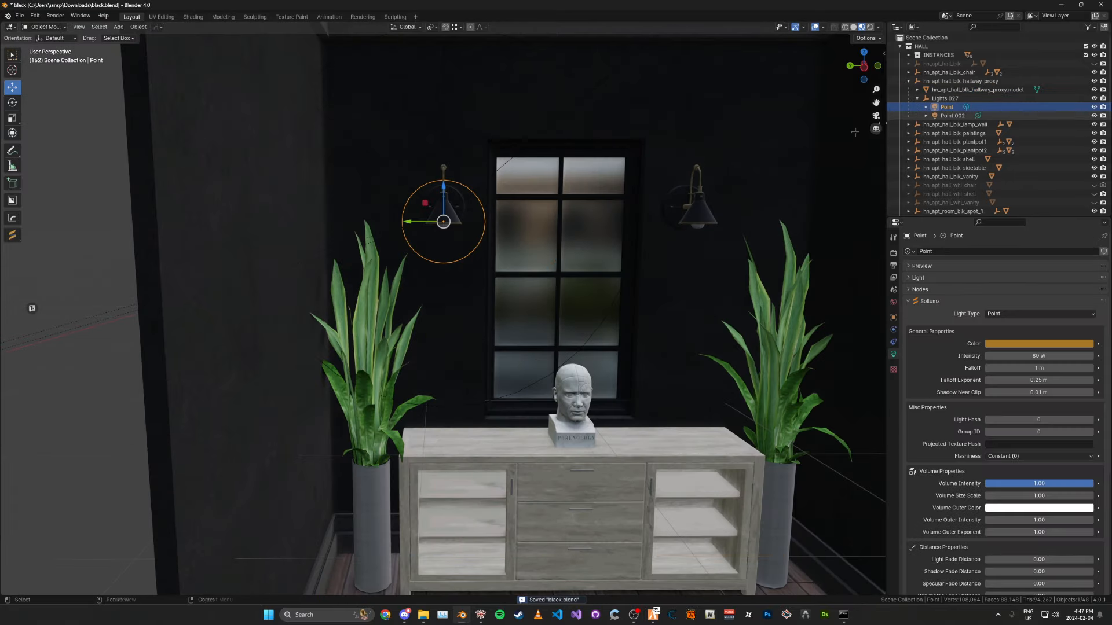
mouse_move(487, 244)
middle_down()
mouse_move(553, 263)
mouse_move(513, 215)
middle_up()
scroll(554, 263, up, 4)
scroll(525, 216, down, 3)
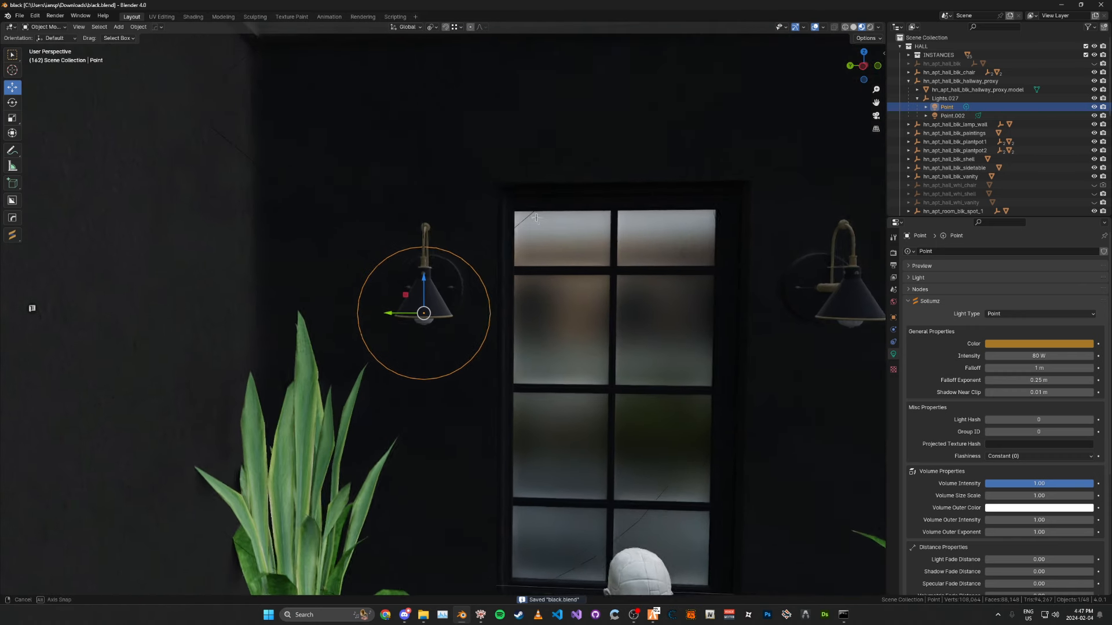
scroll(530, 215, down, 4)
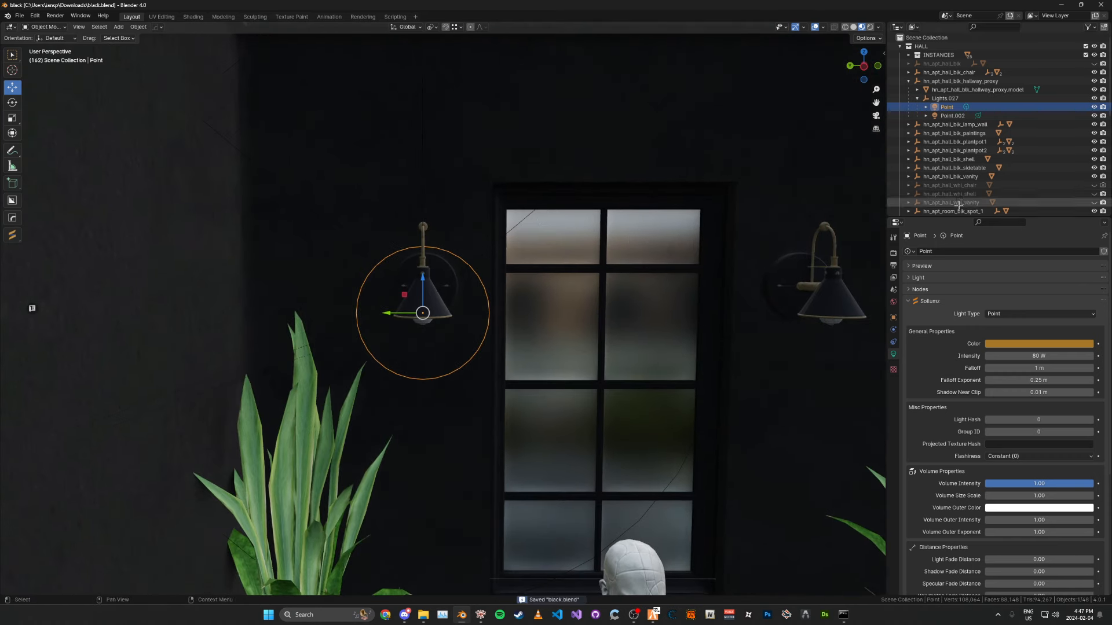
scroll(588, 281, down, 5)
scroll(522, 255, up, 5)
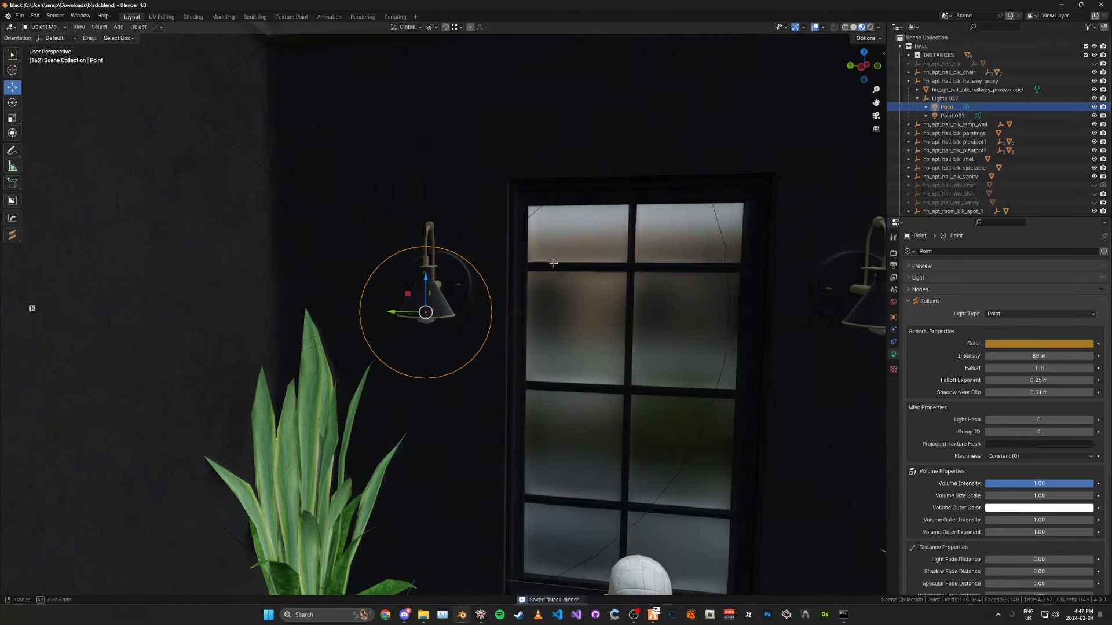
middle_drag(523, 277, 508, 240)
middle_drag(442, 261, 598, 242)
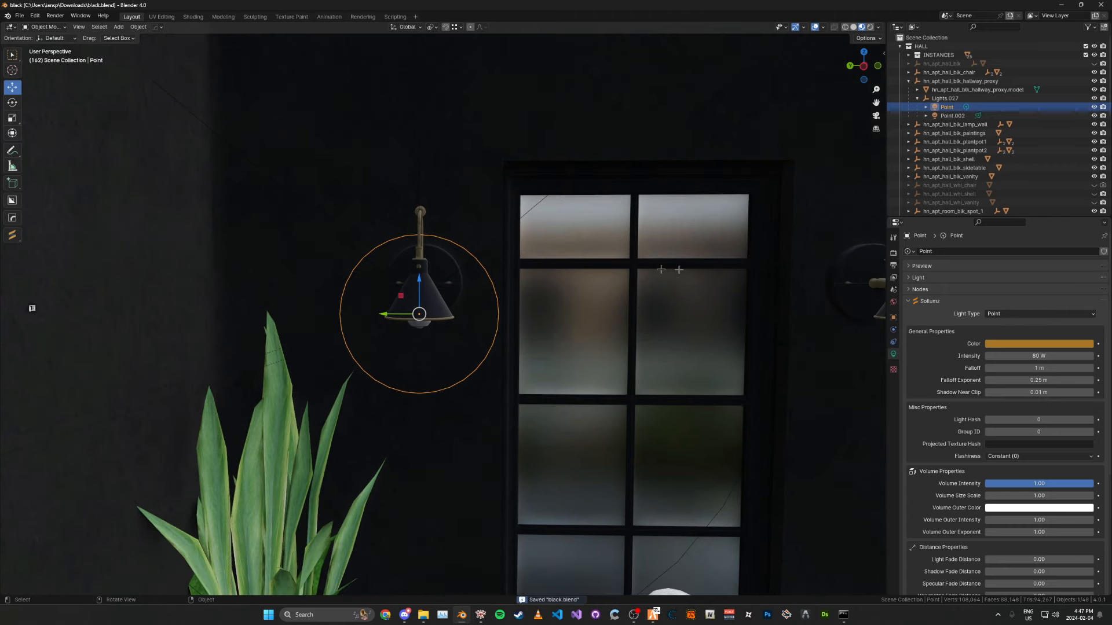
scroll(999, 365, down, 5)
scroll(999, 365, down, 5)
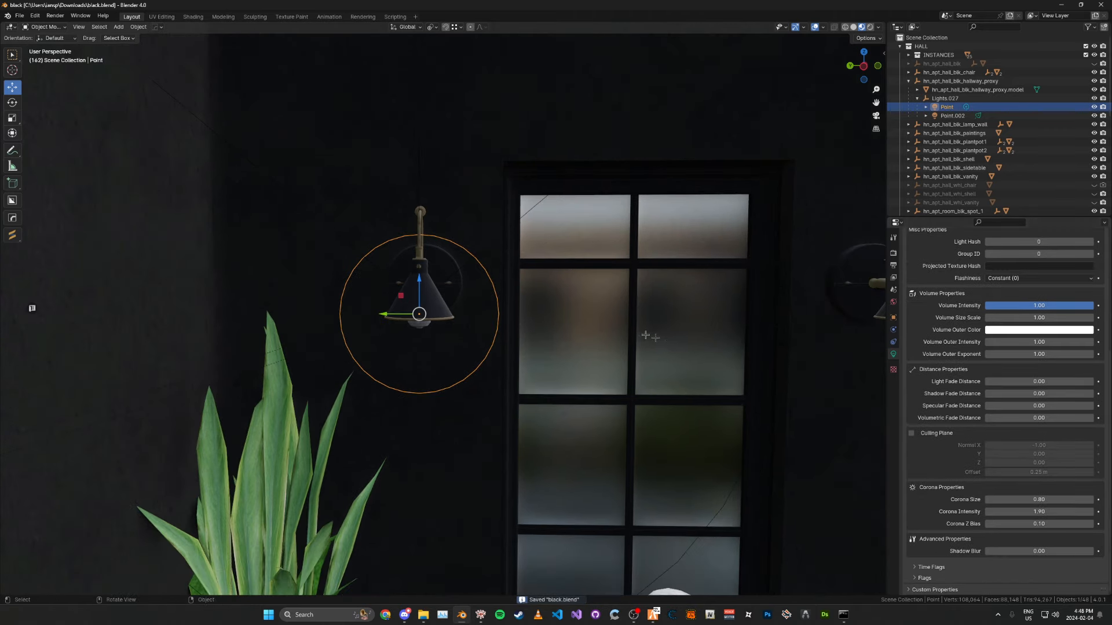
mouse_move(591, 330)
middle_down()
mouse_move(620, 331)
mouse_move(591, 322)
middle_up()
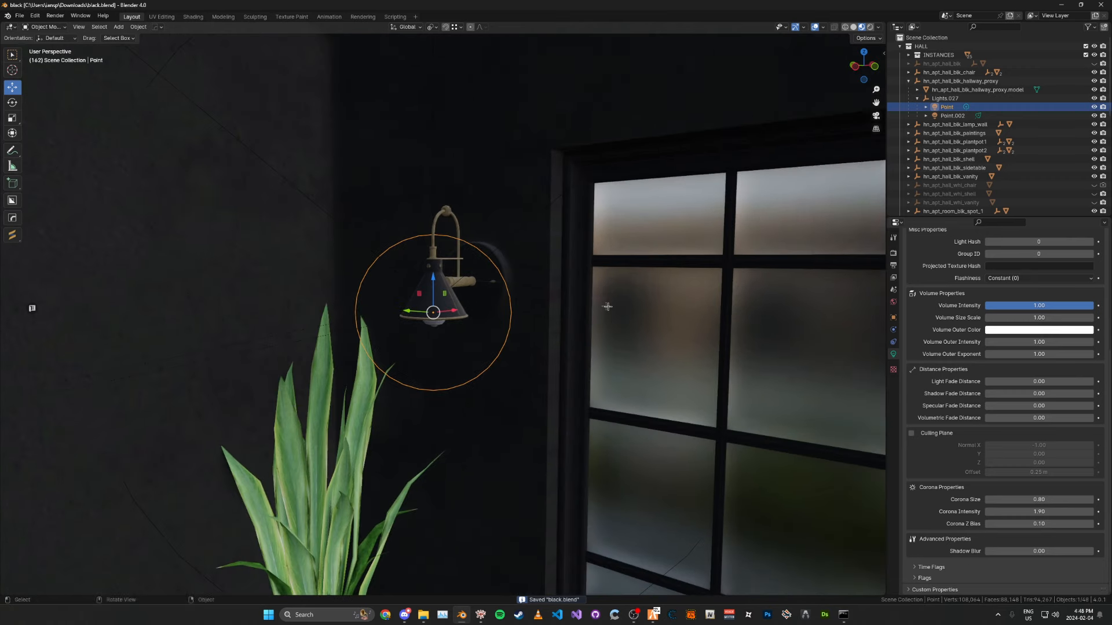
scroll(1015, 332, up, 5)
scroll(1014, 332, up, 3)
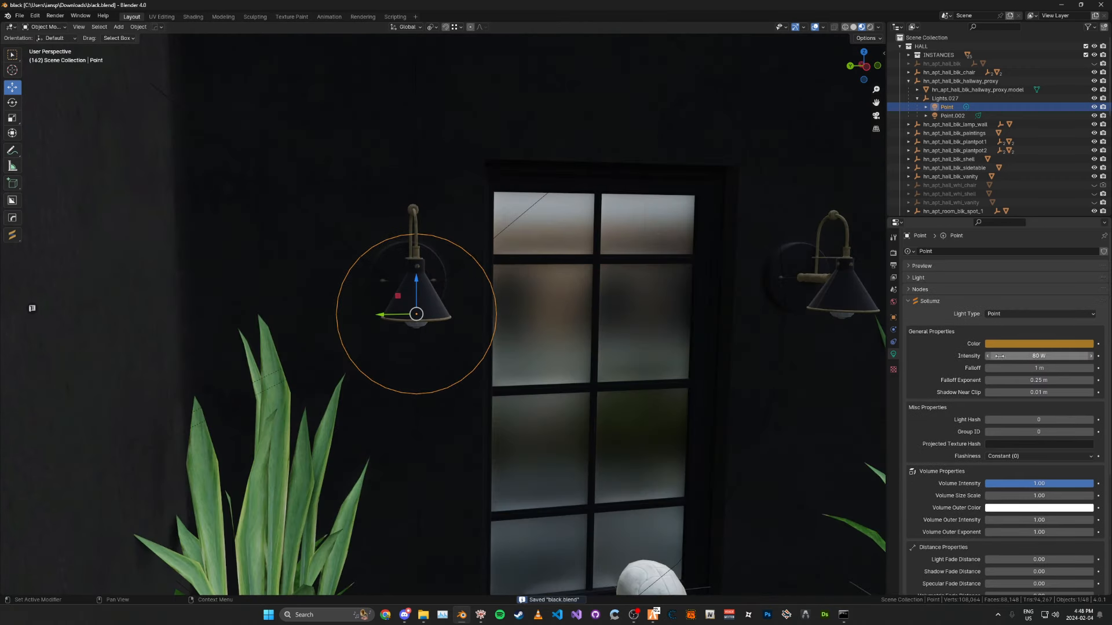
scroll(705, 329, up, 1)
scroll(713, 324, up, 1)
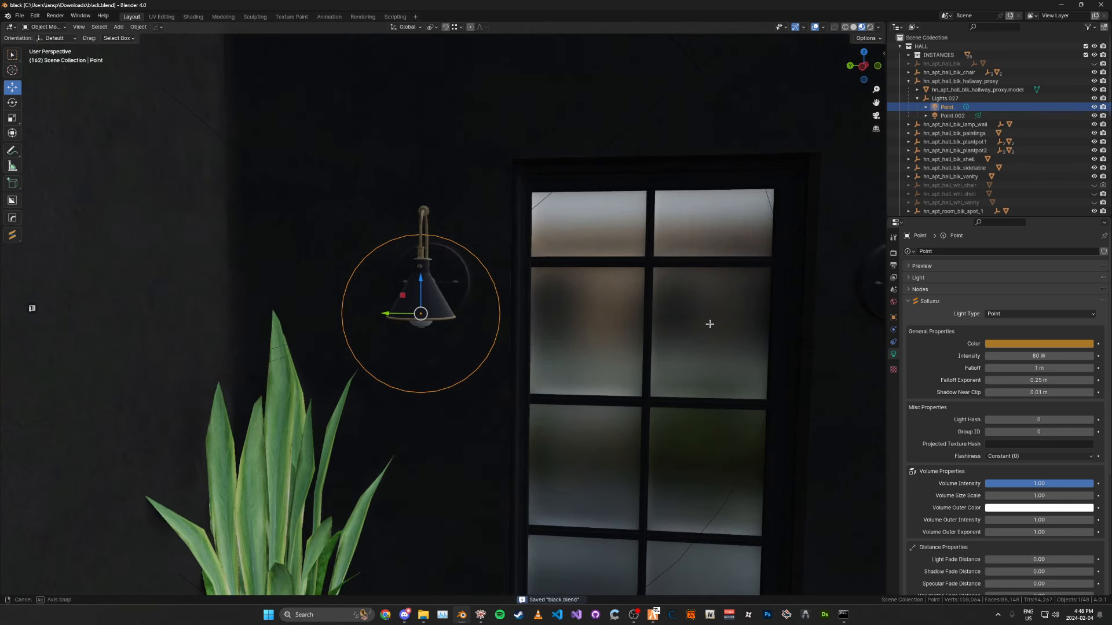
key(ctrl+s)
middle_drag(687, 337, 696, 340)
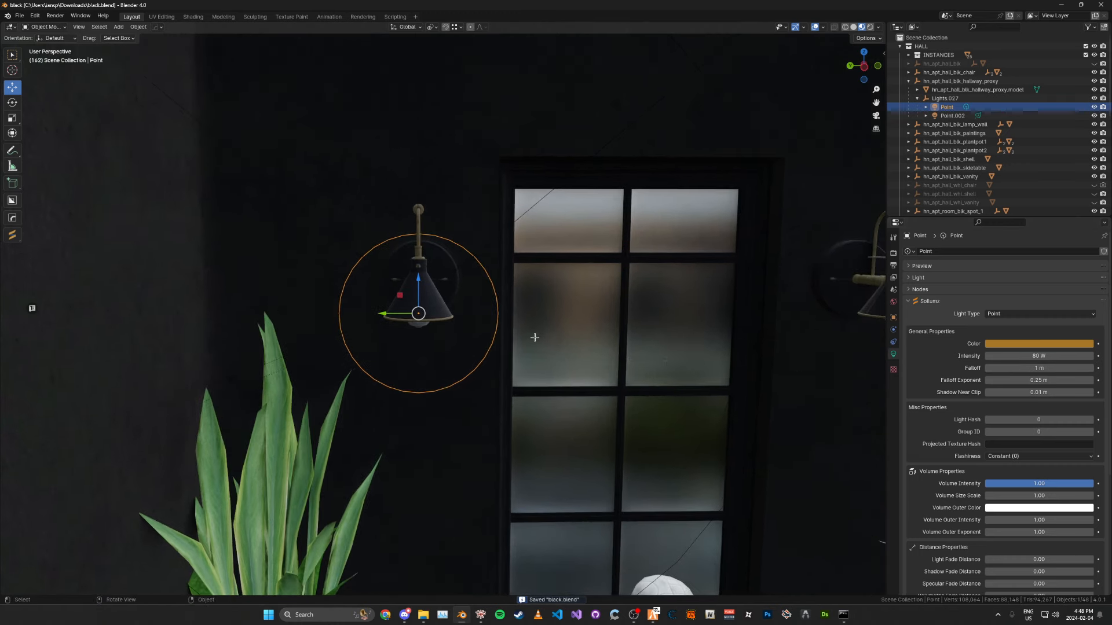
scroll(534, 338, down, 5)
scroll(534, 337, down, 2)
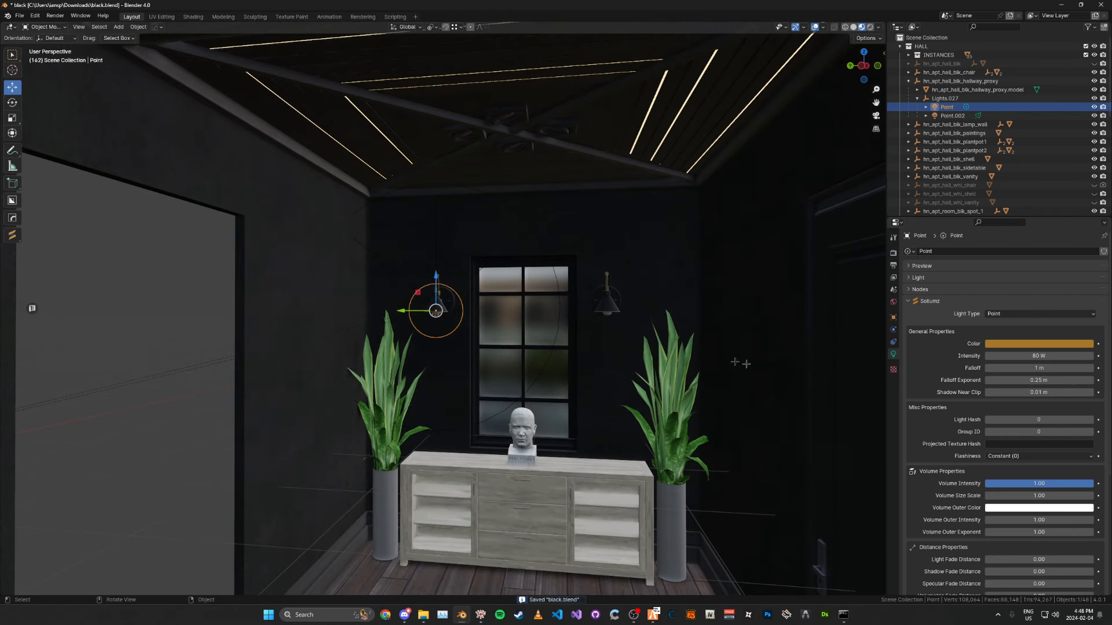
scroll(662, 347, up, 4)
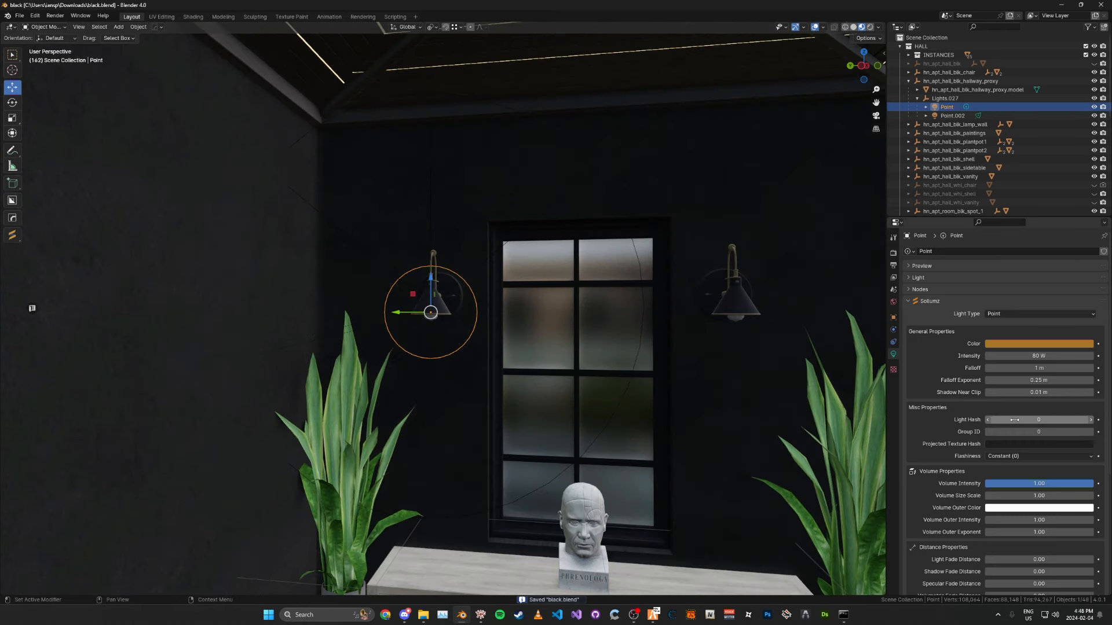
scroll(996, 432, down, 3)
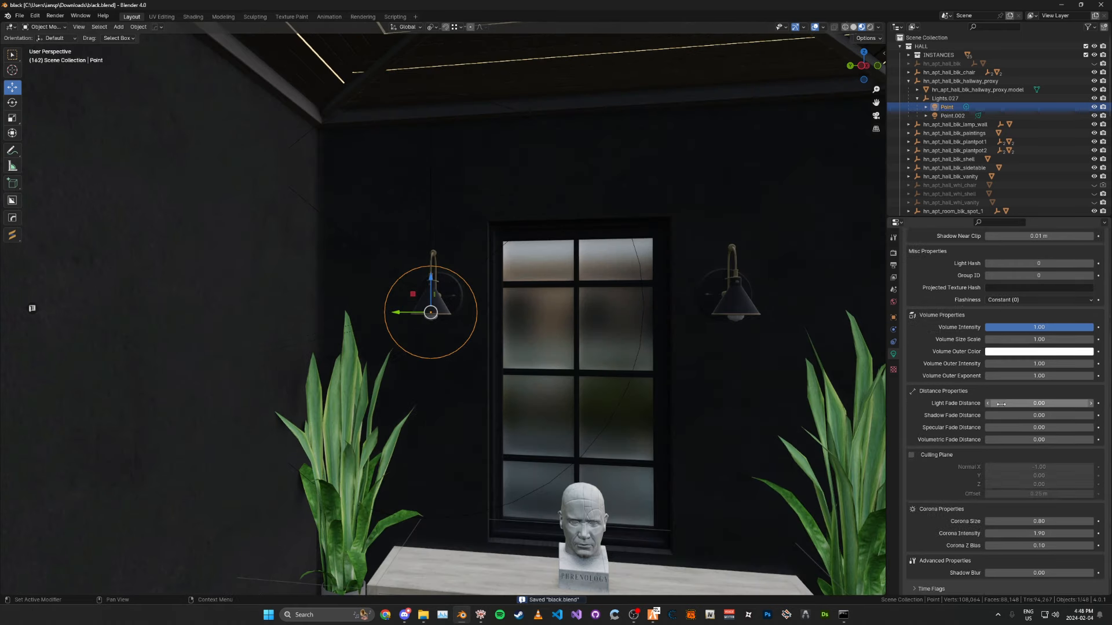
scroll(1008, 400, down, 3)
scroll(1011, 383, down, 1)
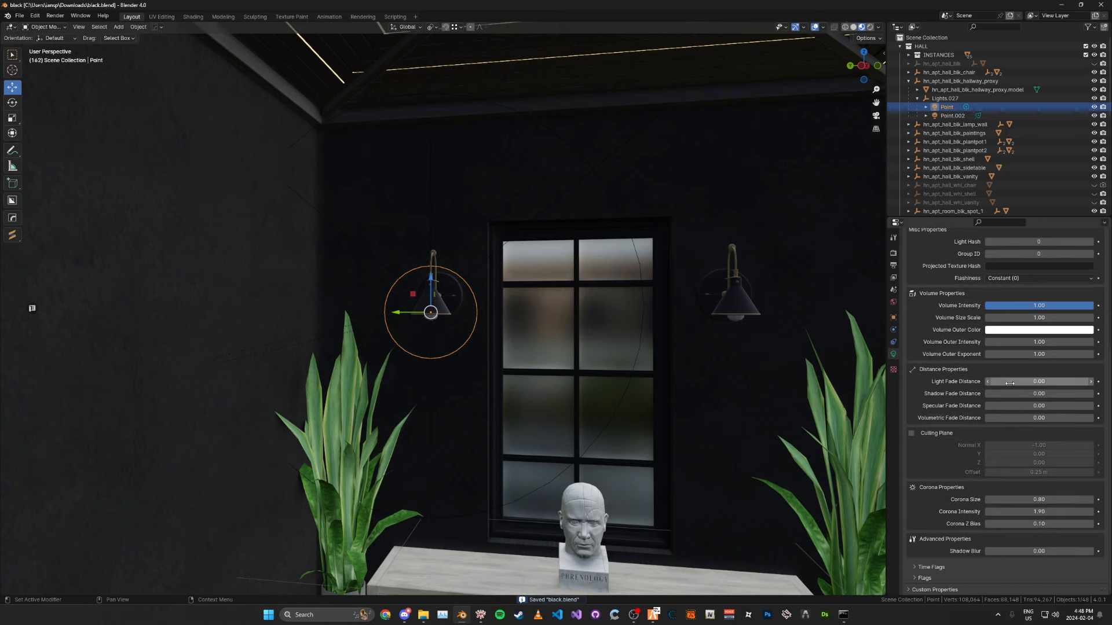
Step: Set all four fade distances of the wall-lamp light to 35
double_click(1004, 382)
text(3)
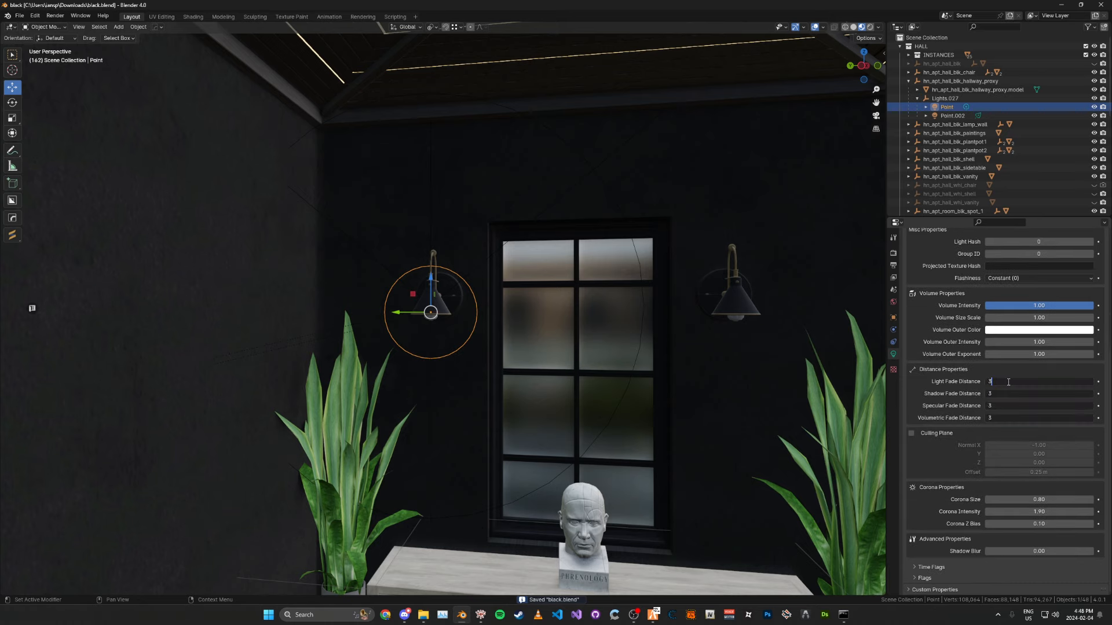
text(5)
key(Return)
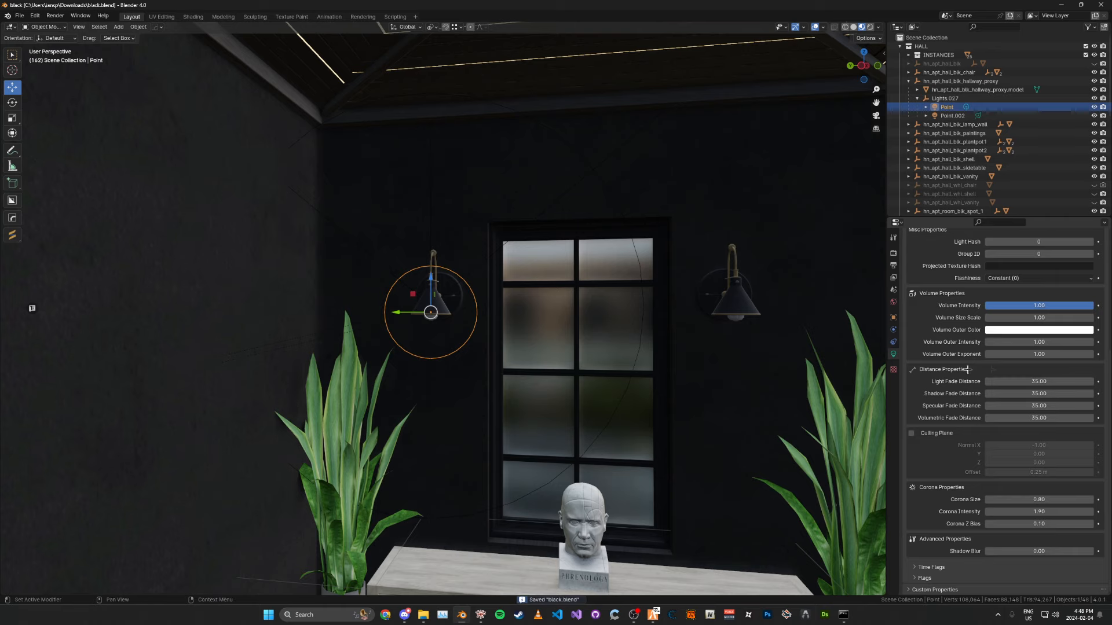
scroll(611, 364, up, 2)
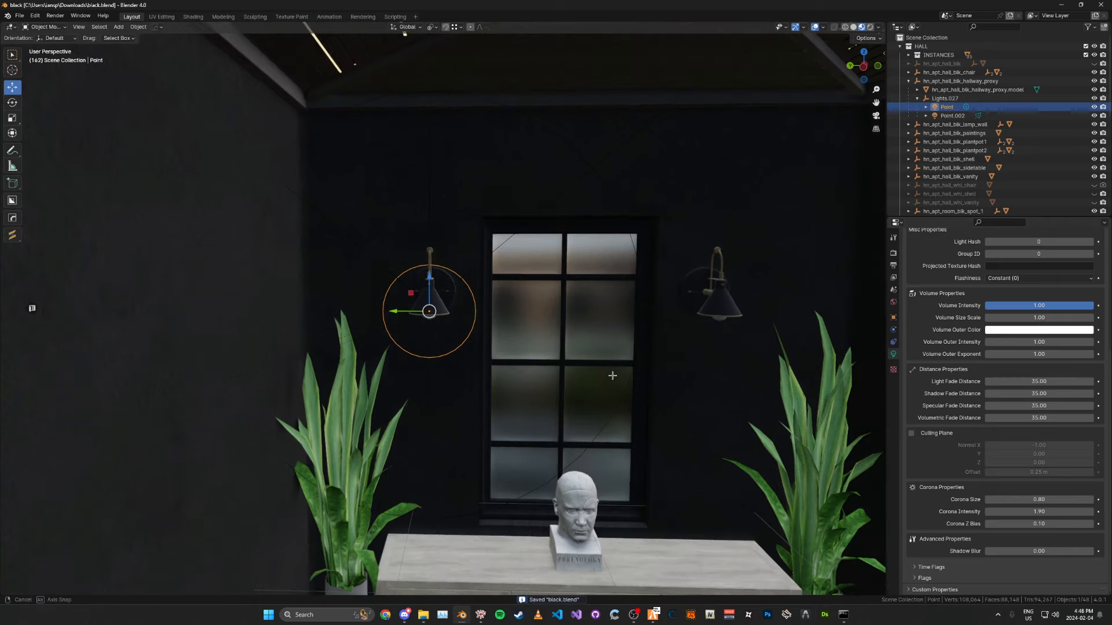
scroll(611, 365, up, 2)
scroll(611, 361, up, 1)
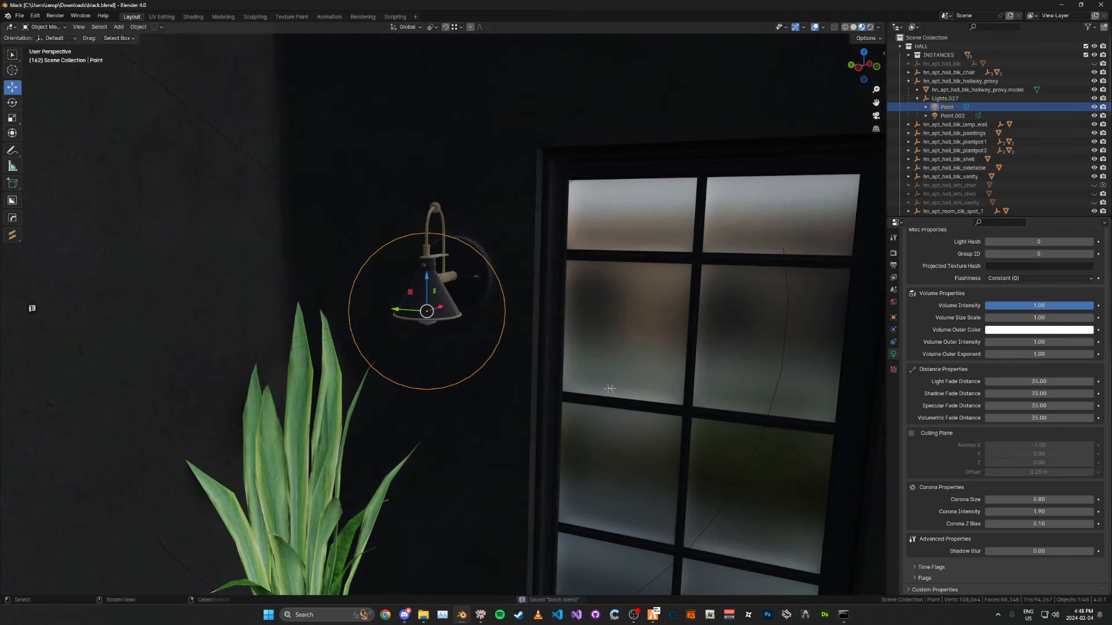
middle_drag(598, 386, 604, 383)
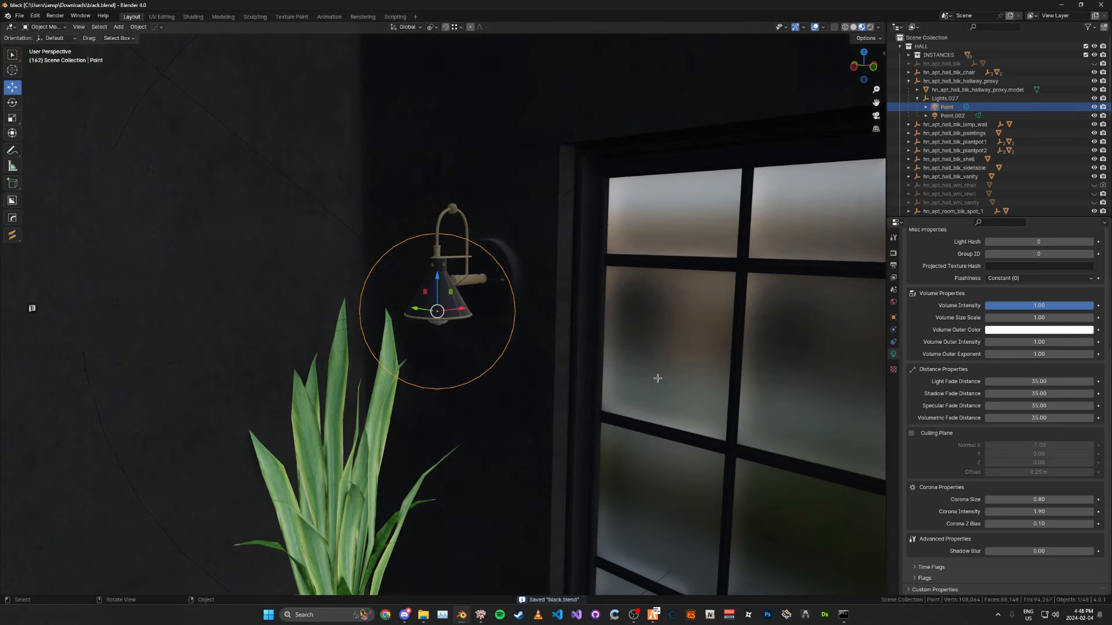
Step: Enable the light's culling plane and inspect it around the lamp and window
click(911, 432)
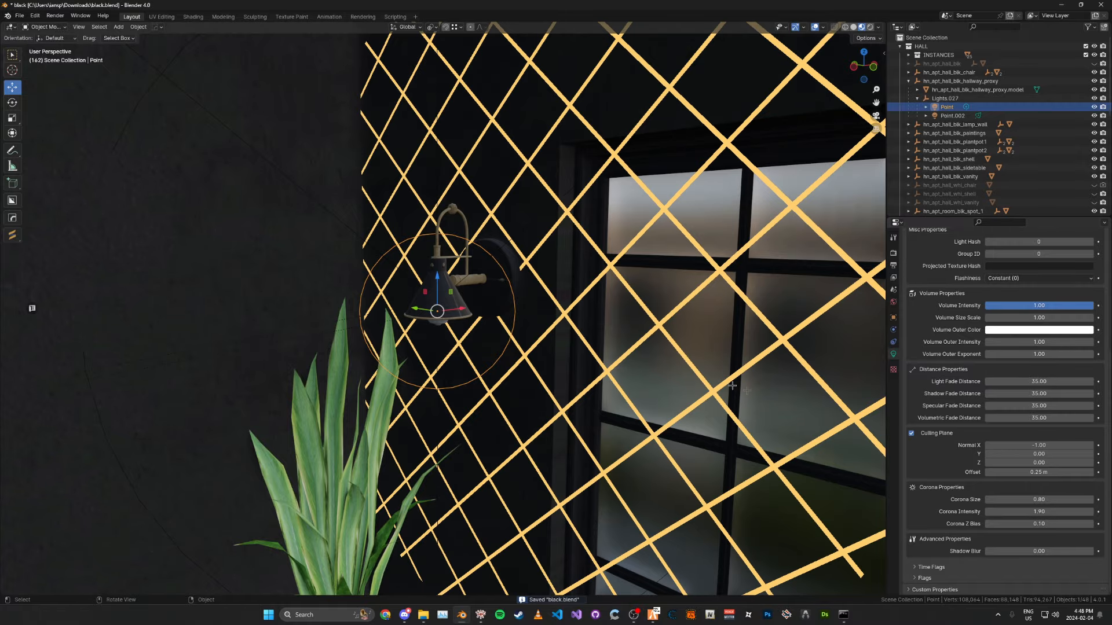
scroll(270, 234, up, 4)
scroll(270, 234, down, 5)
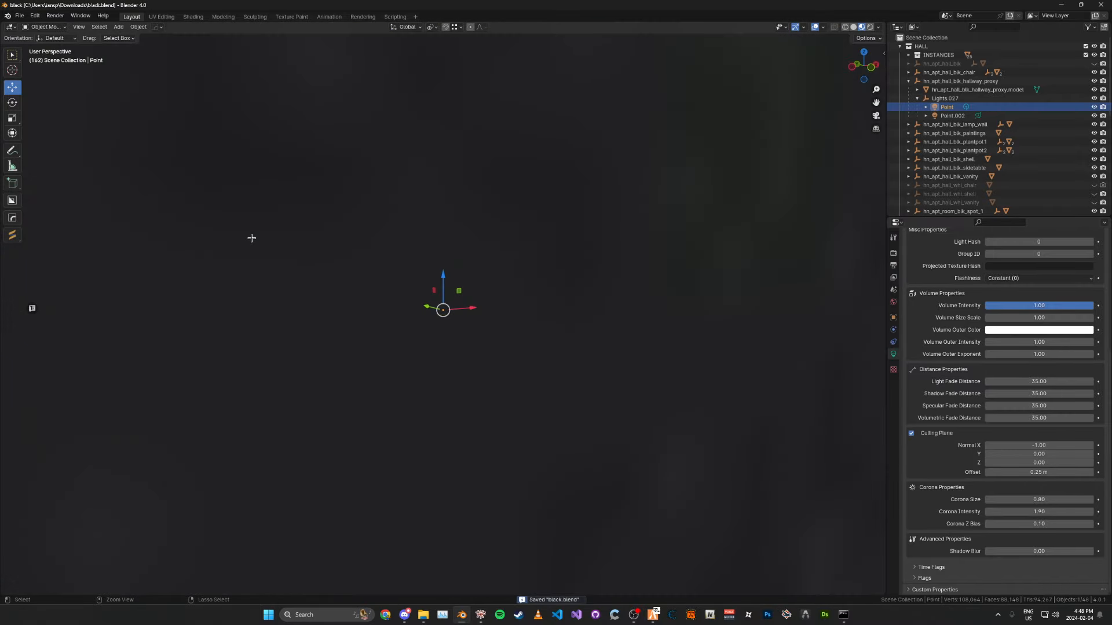
middle_drag(252, 239, 259, 251)
middle_drag(450, 246, 730, 186)
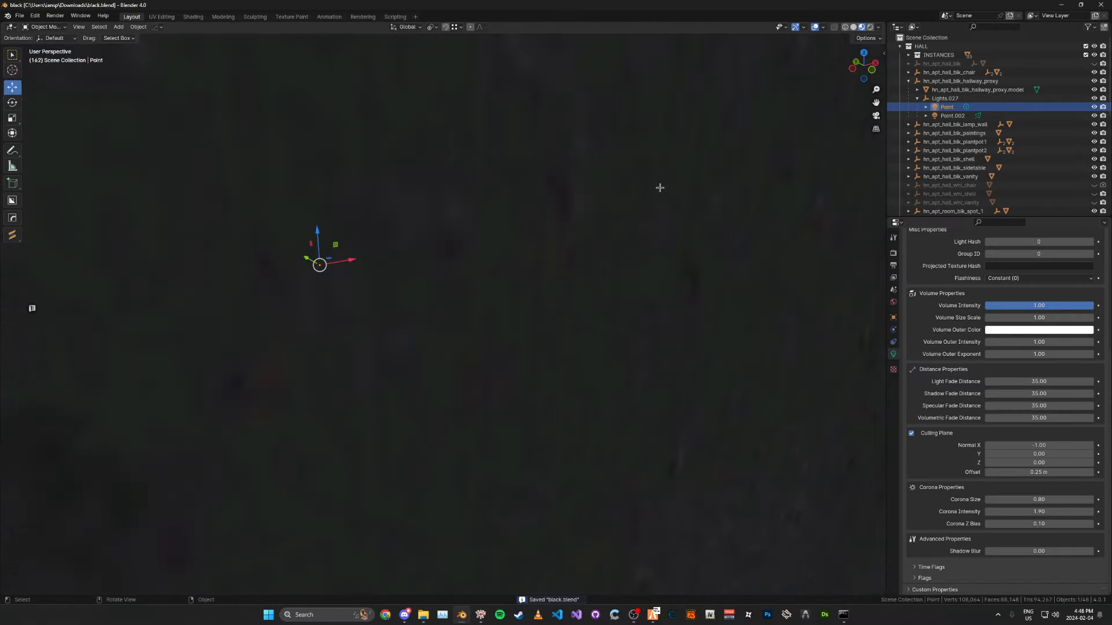
mouse_move(660, 186)
middle_down()
mouse_move(681, 191)
mouse_move(693, 213)
middle_up()
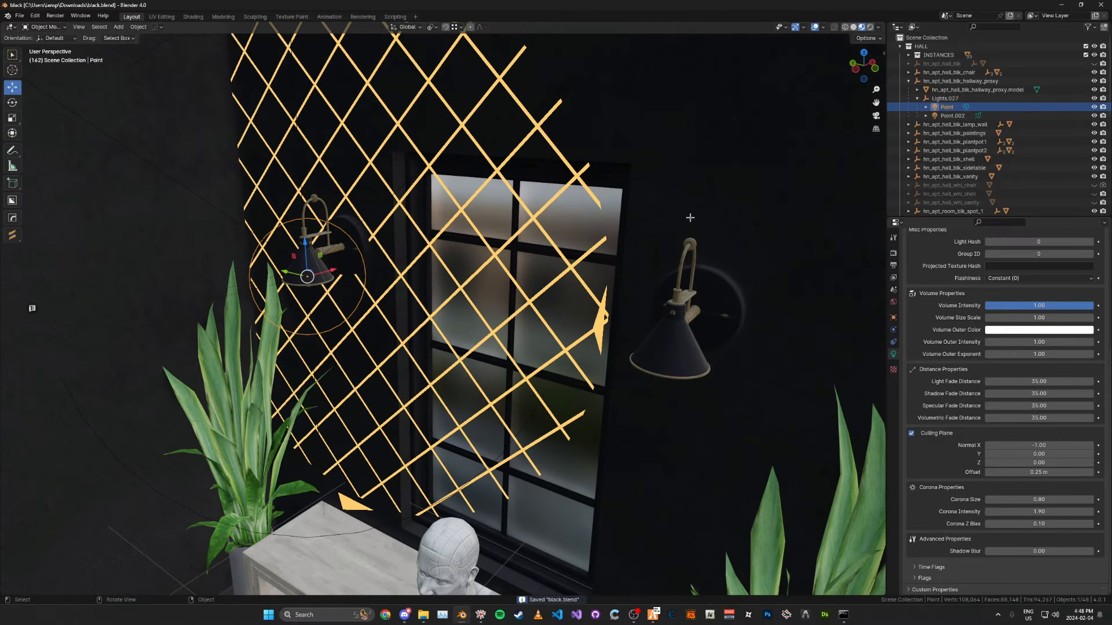
scroll(691, 217, up, 1)
scroll(686, 247, up, 2)
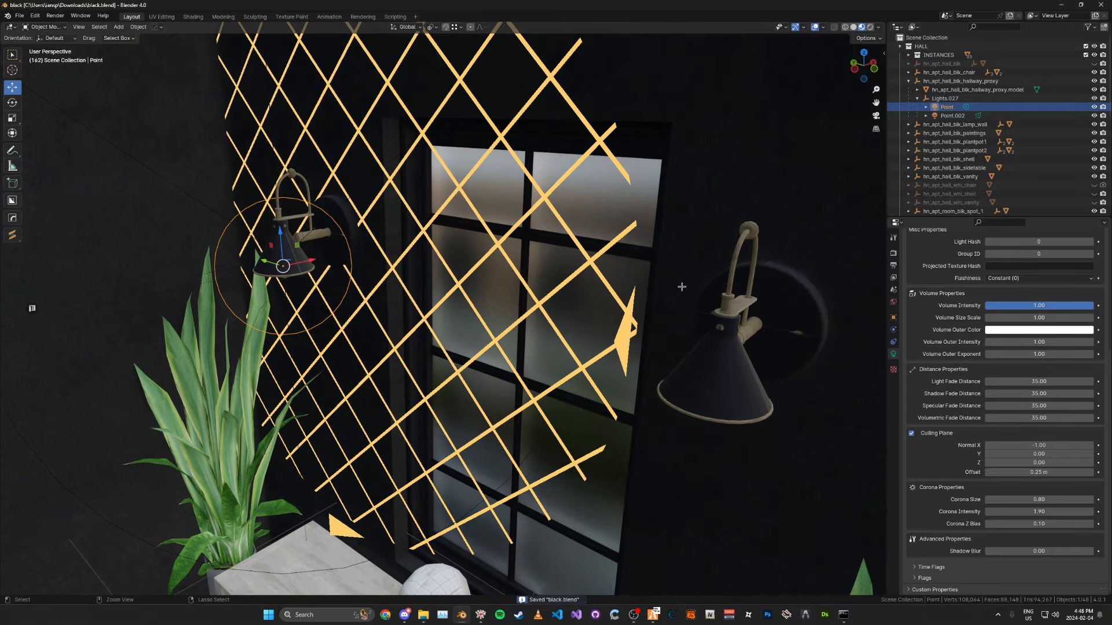
middle_drag(681, 285, 603, 336)
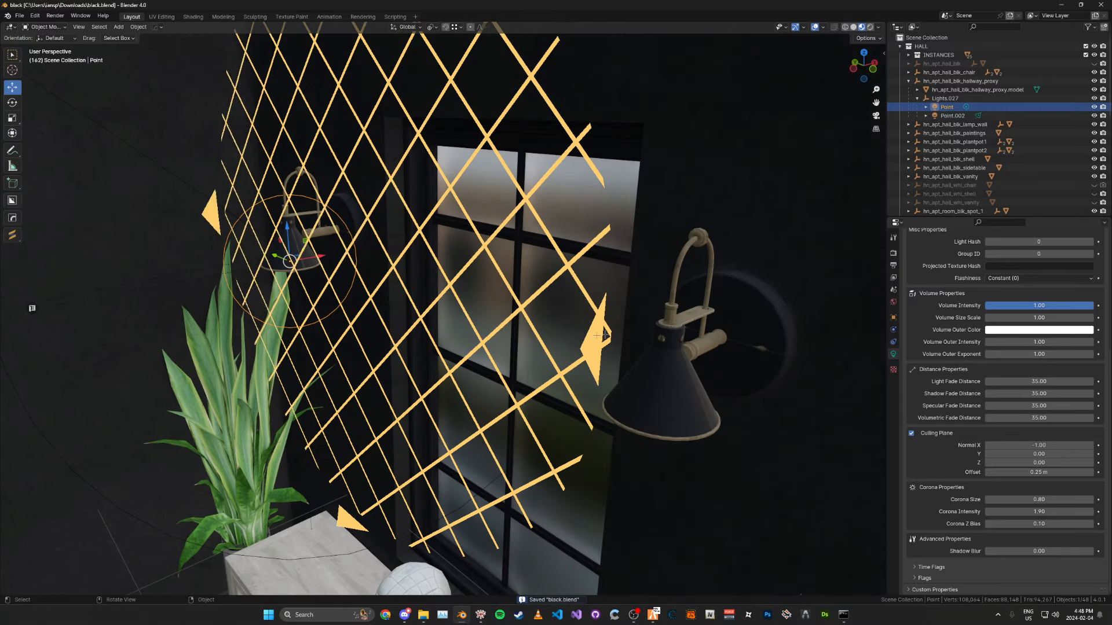
drag(603, 336, 667, 279)
mouse_move(622, 337)
middle_down()
mouse_move(687, 261)
mouse_move(706, 217)
mouse_move(763, 257)
middle_up()
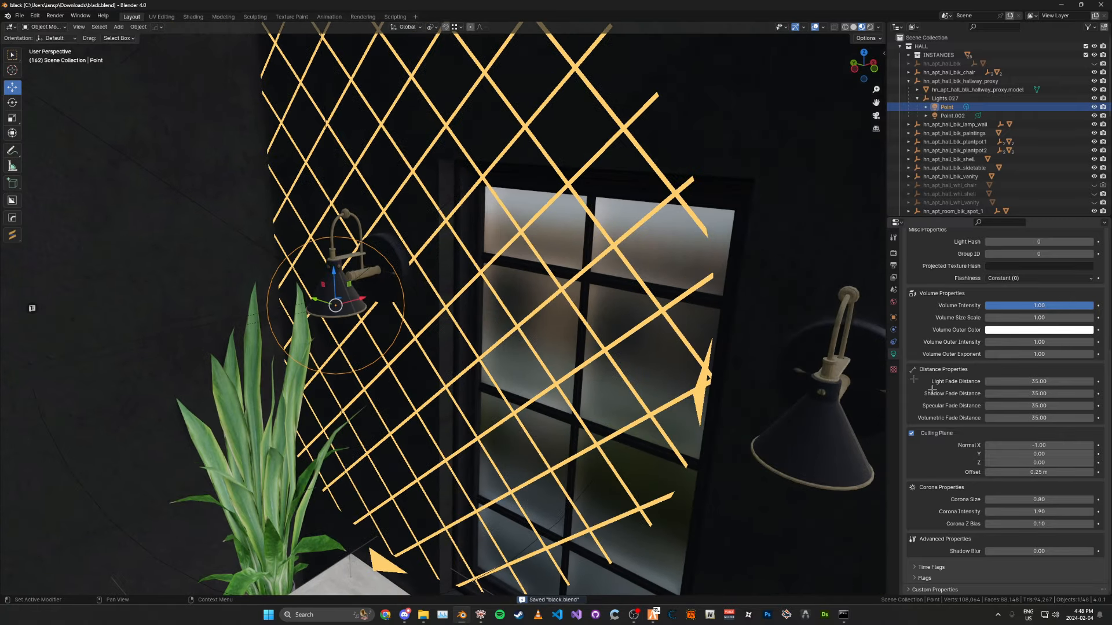
Step: Try culling plane Normal X of 0 (flat) and then 1, inspecting each orientation
double_click(1027, 444)
text(0)
key(Return)
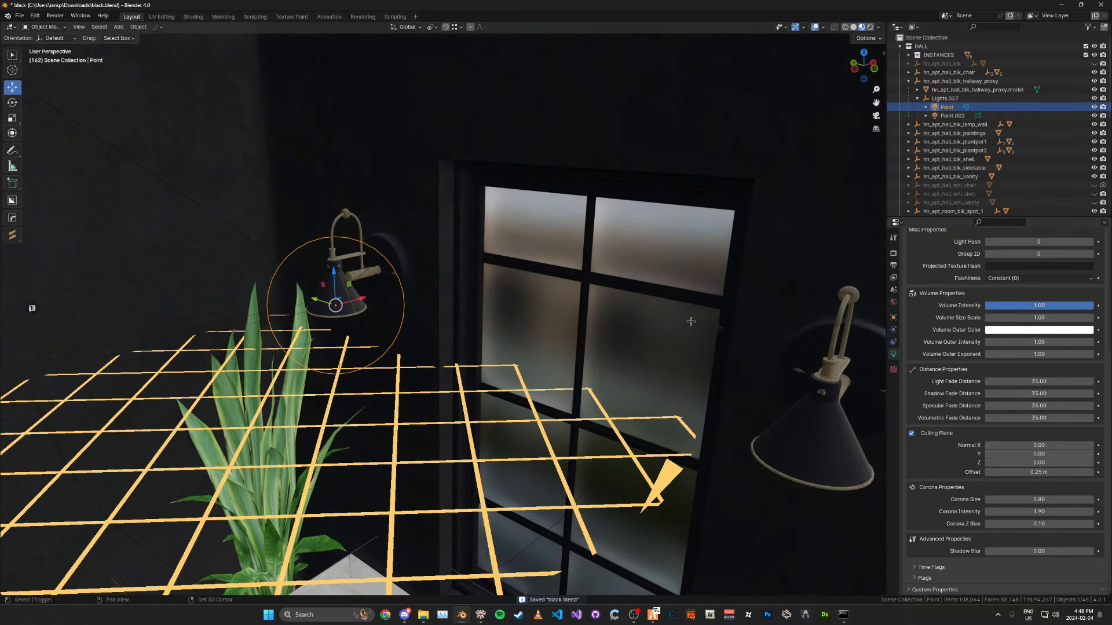
mouse_move(691, 322)
middle_down()
mouse_move(744, 247)
mouse_move(764, 261)
middle_up()
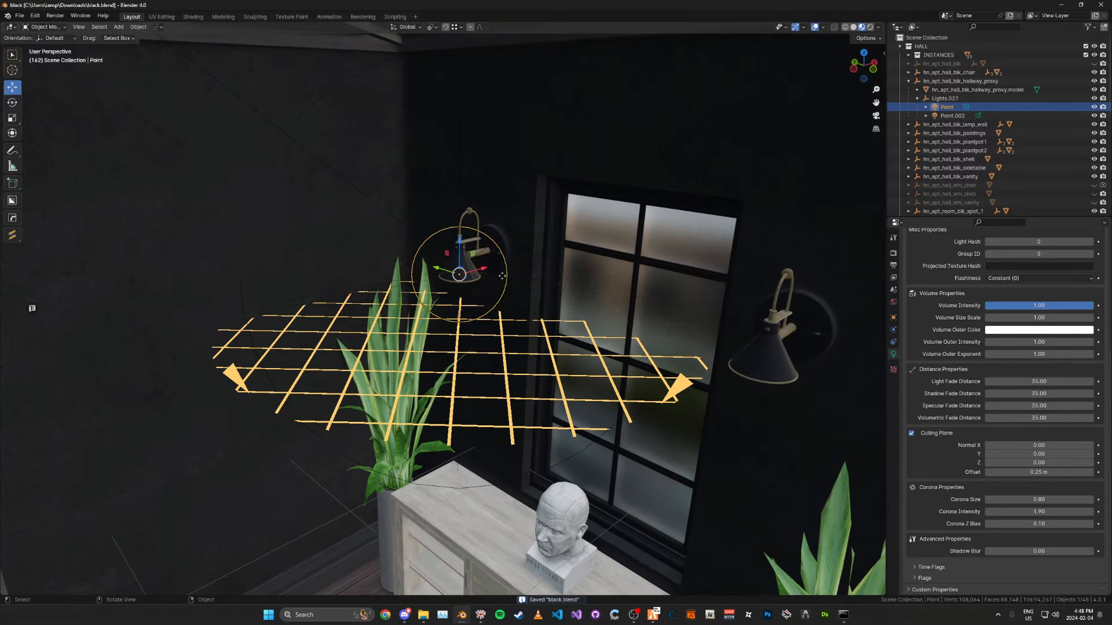
middle_drag(483, 270, 522, 252)
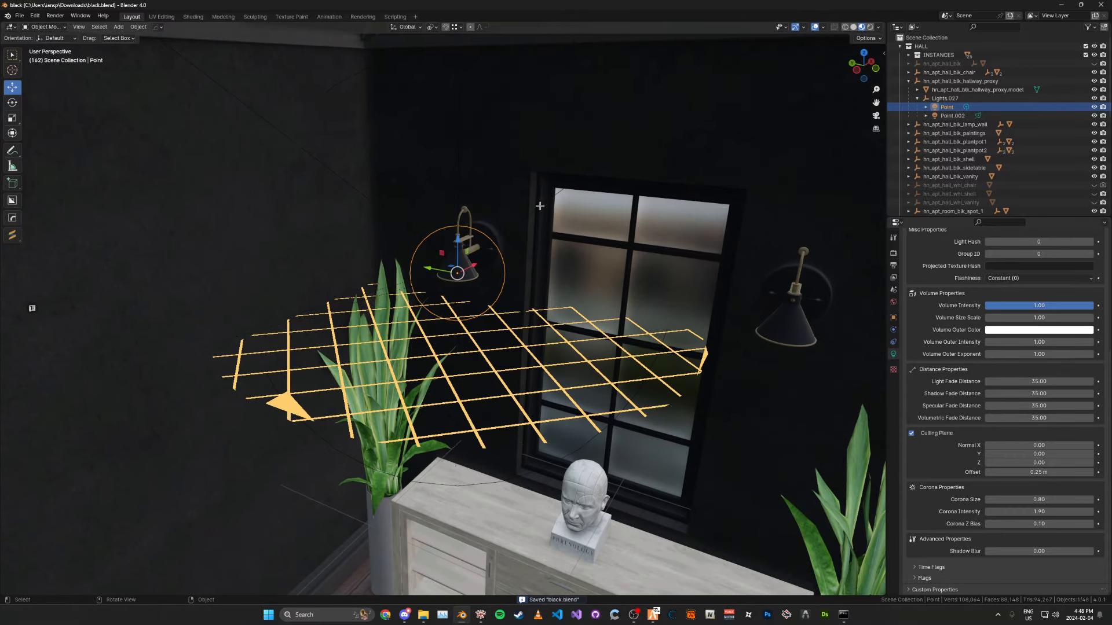
scroll(539, 209, up, 3)
middle_drag(548, 156, 608, 174)
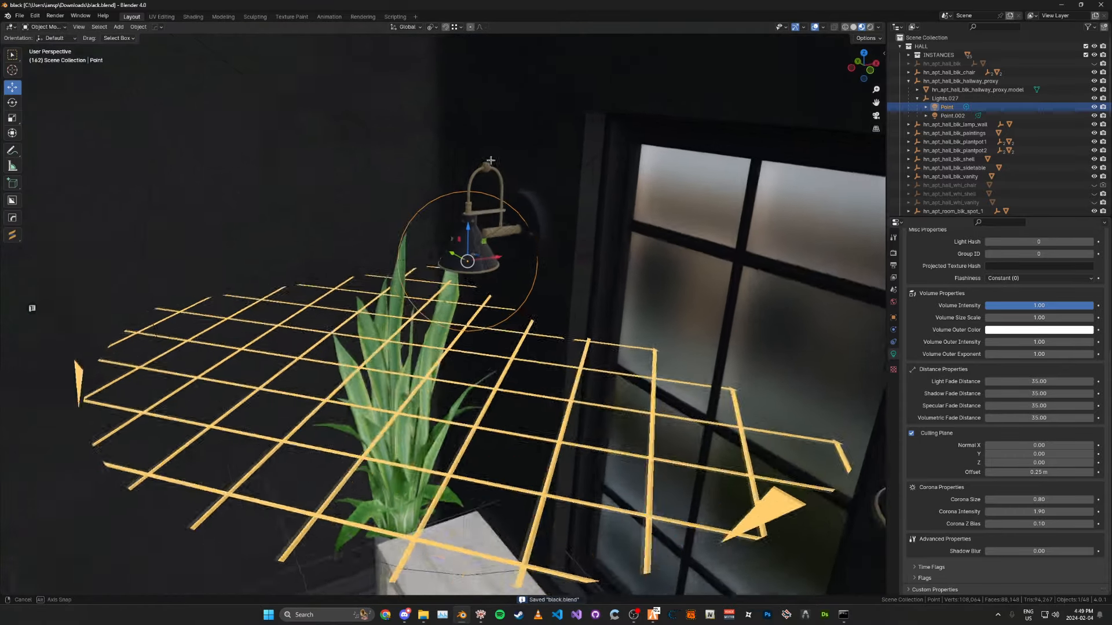
double_click(1040, 445)
text(1)
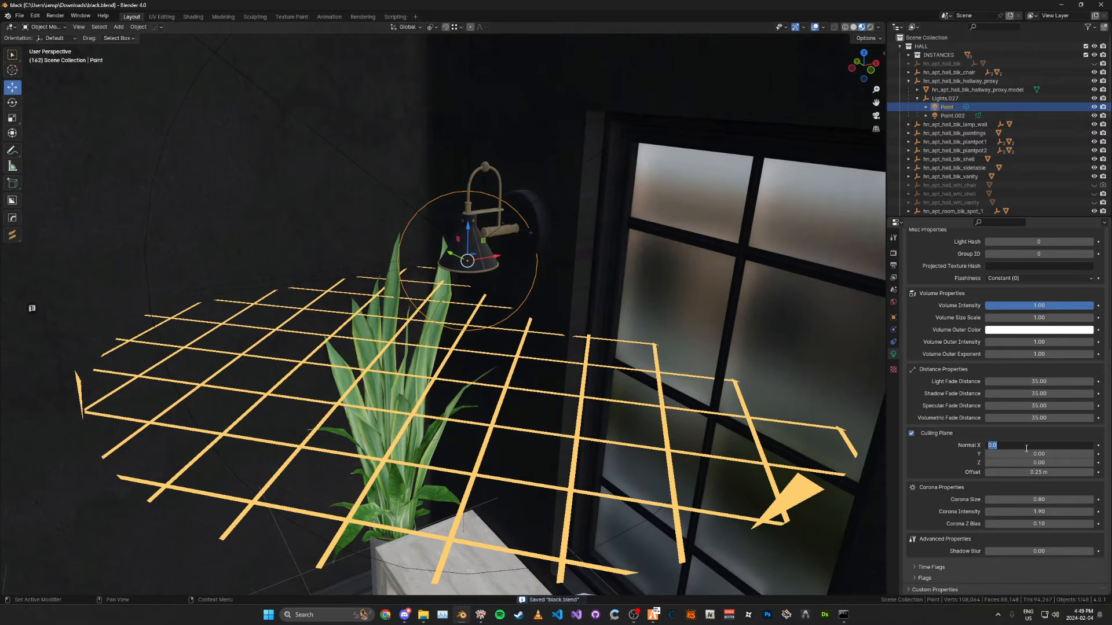
key(Return)
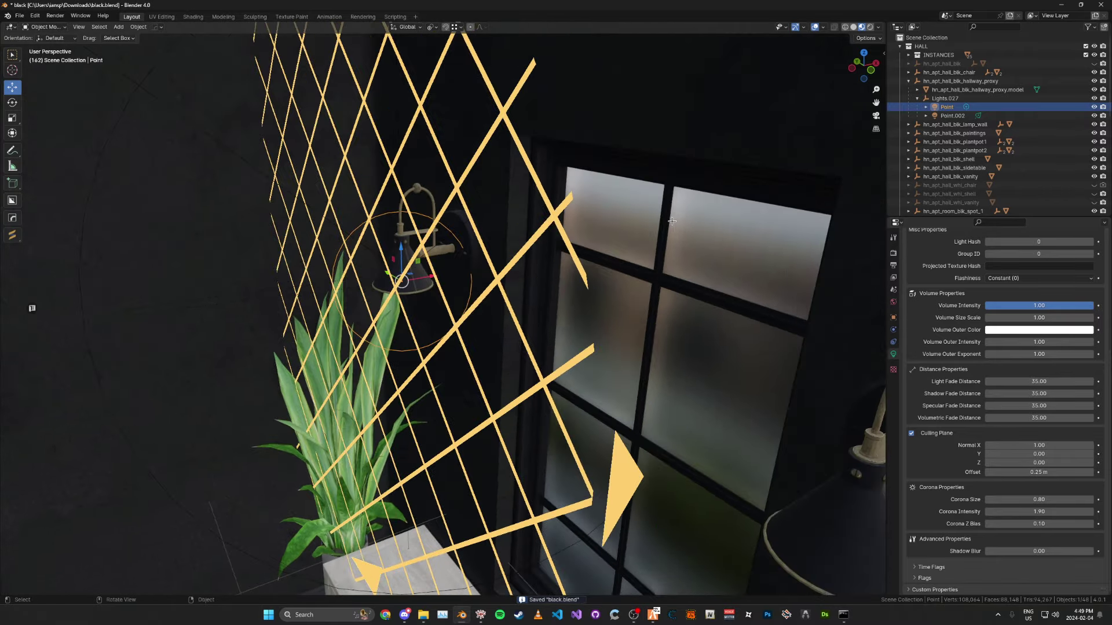
middle_drag(782, 304, 650, 215)
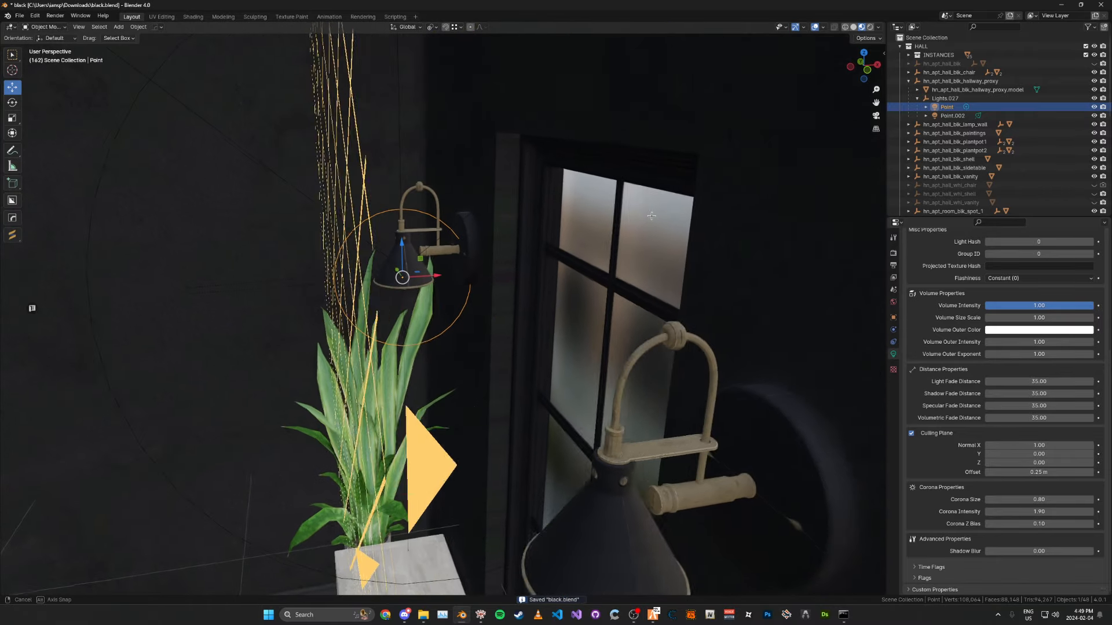
middle_drag(420, 444, 521, 391)
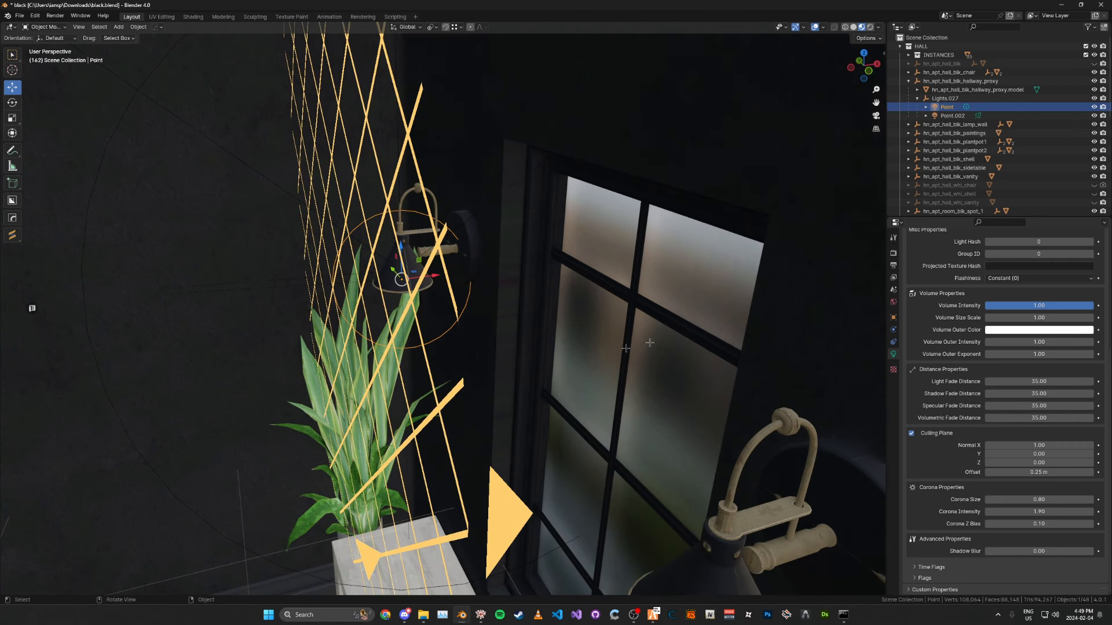
Step: Flip Normal X to -1, adjust the plane's offset, save, and switch the culling plane off
double_click(1040, 445)
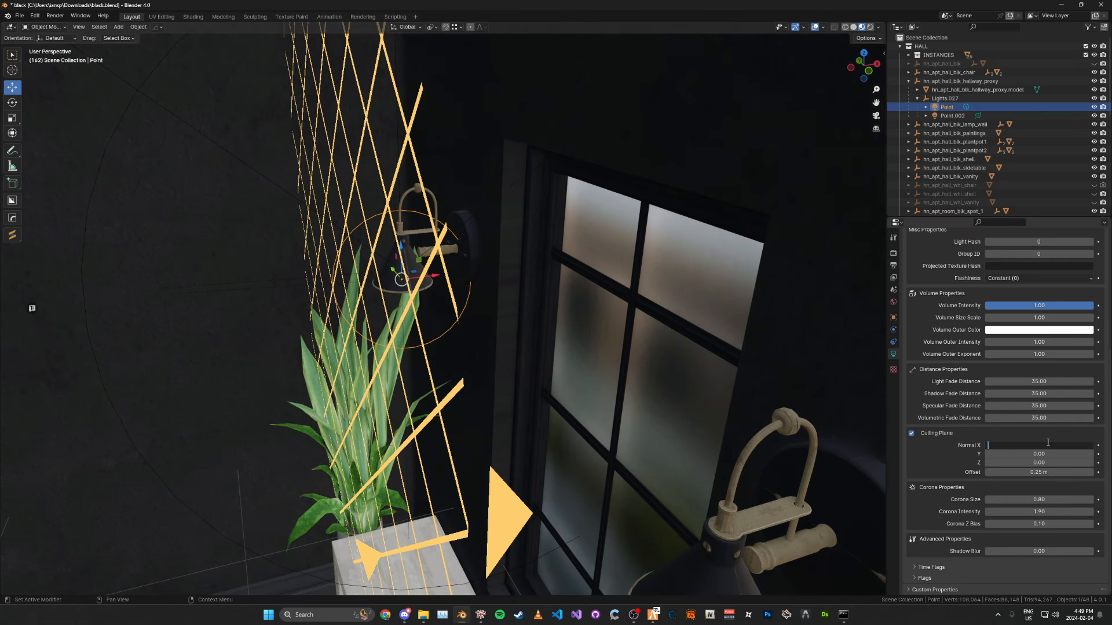
text(-1)
key(Return)
key(ctrl+s)
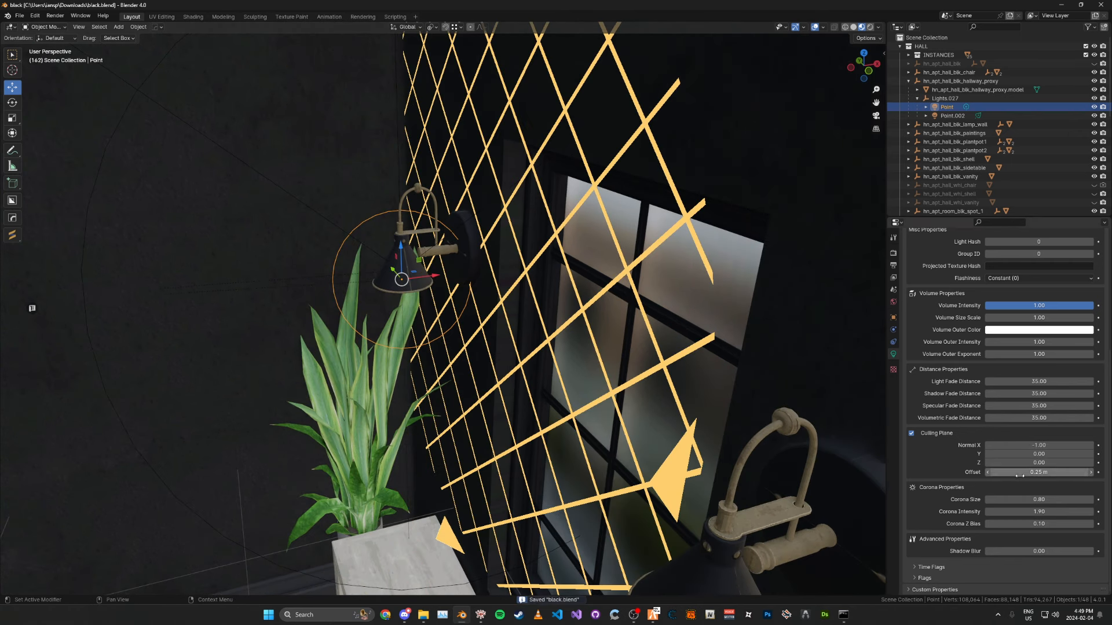
drag(1039, 472, 1000, 472)
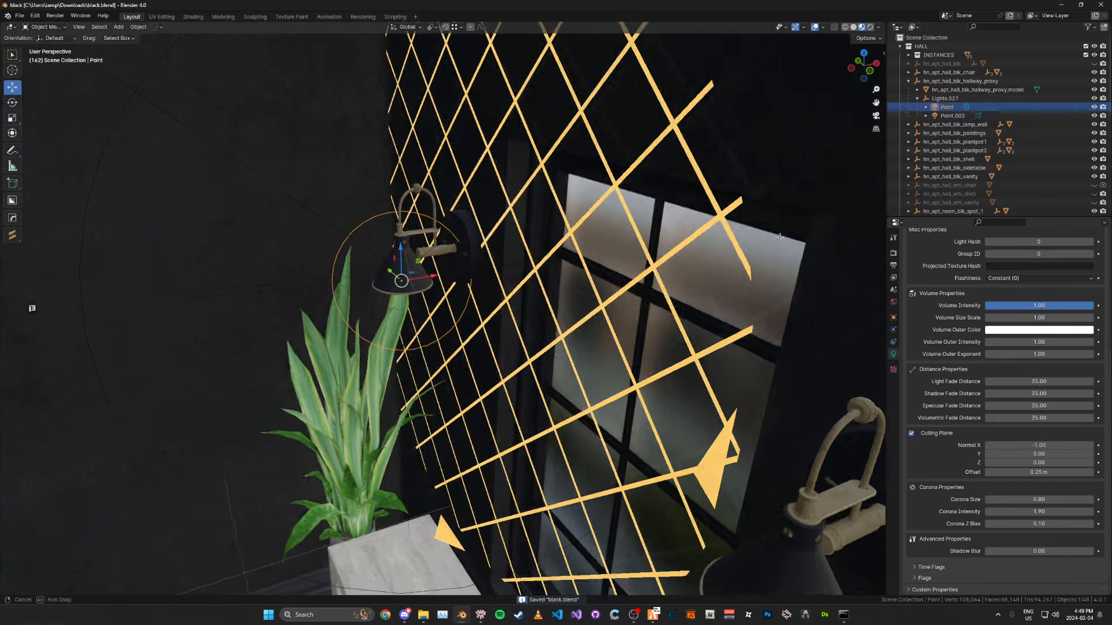
middle_drag(778, 219, 852, 392)
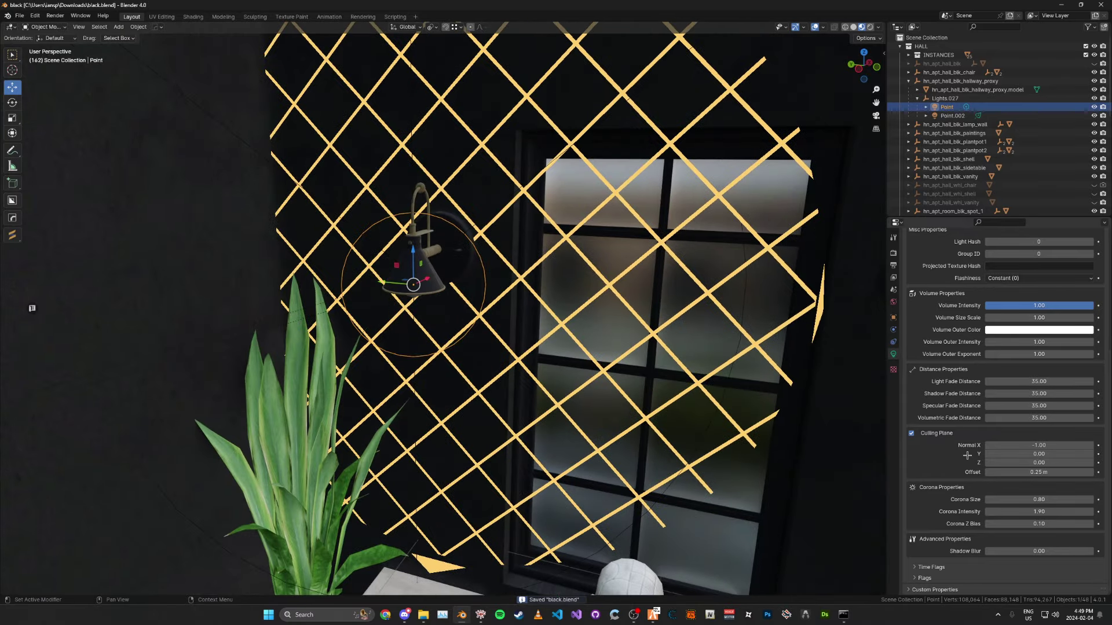
click(911, 433)
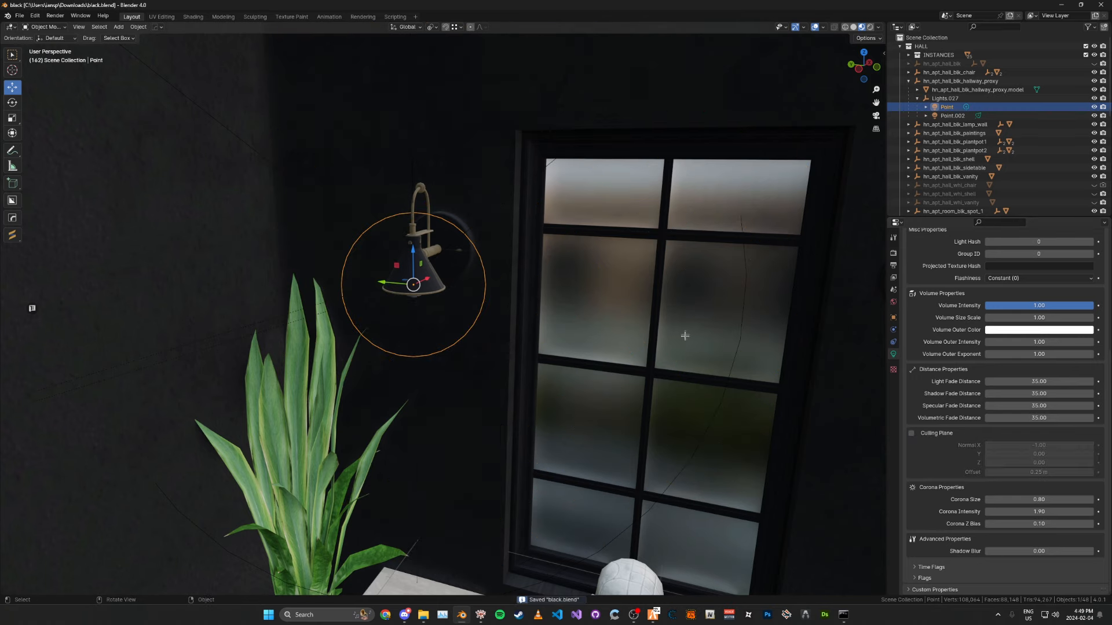
scroll(677, 304, up, 2)
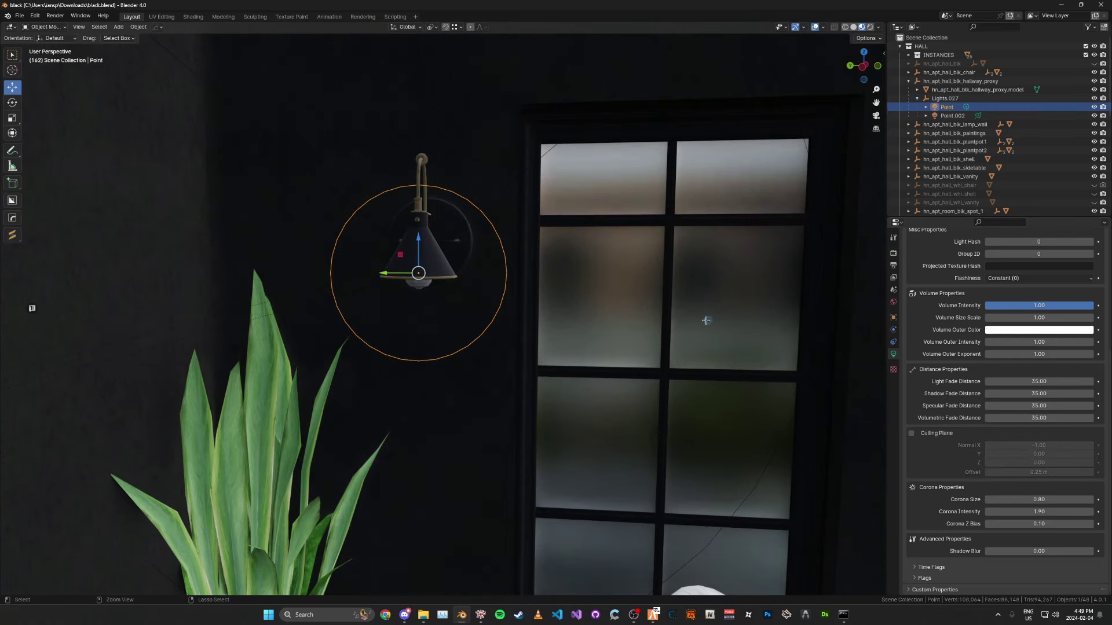
Step: Confirm Corona Size 0.80, review the light's Time Flags and Flags, and save black.blend
double_click(1012, 502)
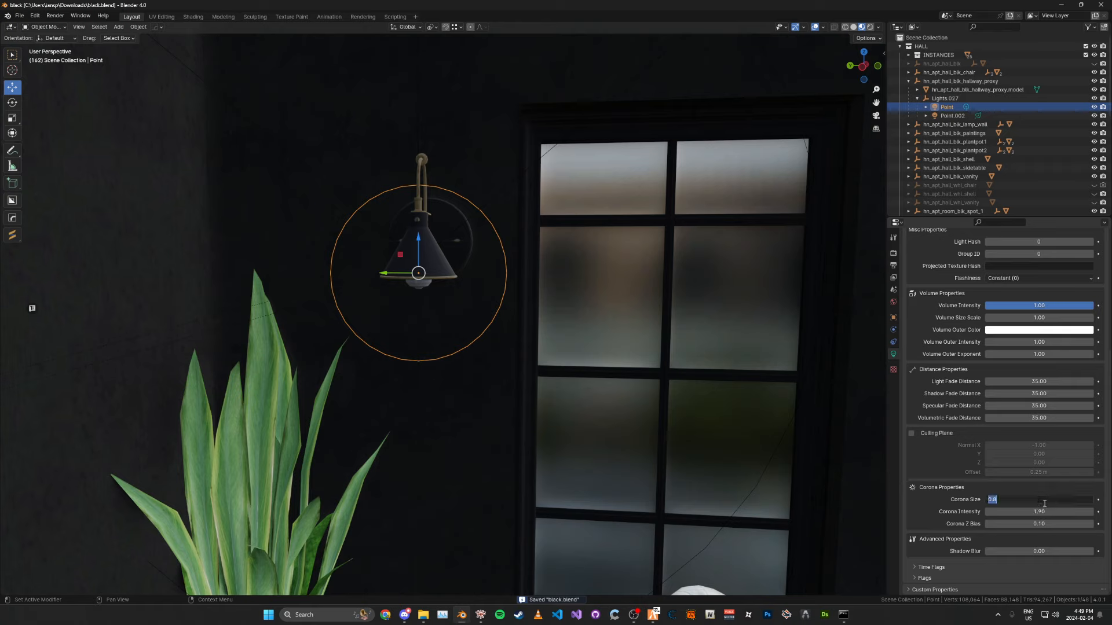
key(Return)
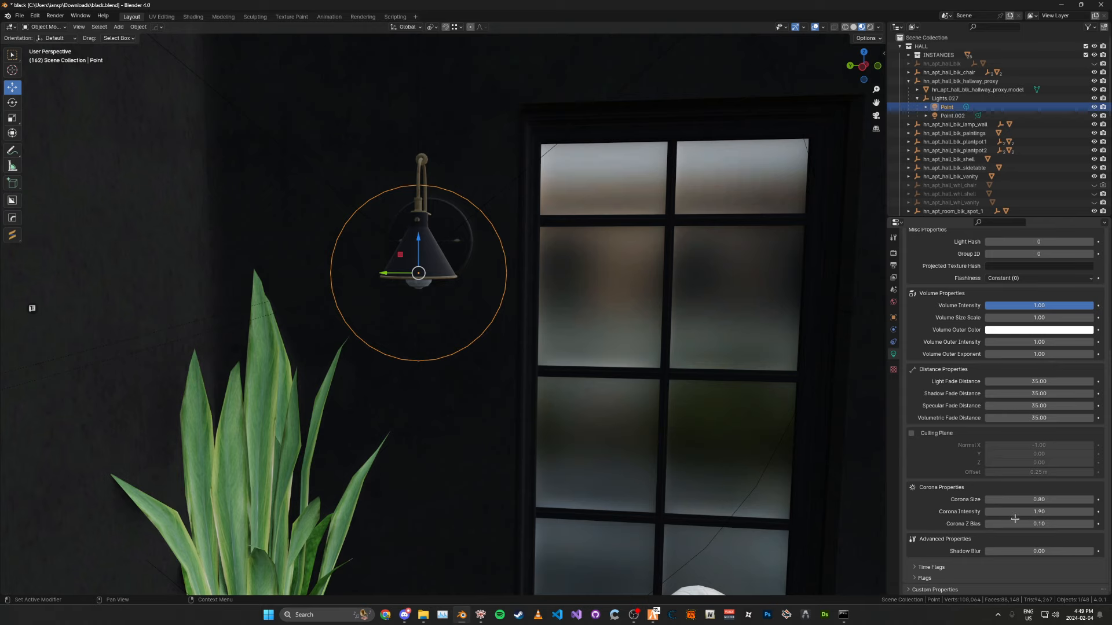
key(ctrl+s)
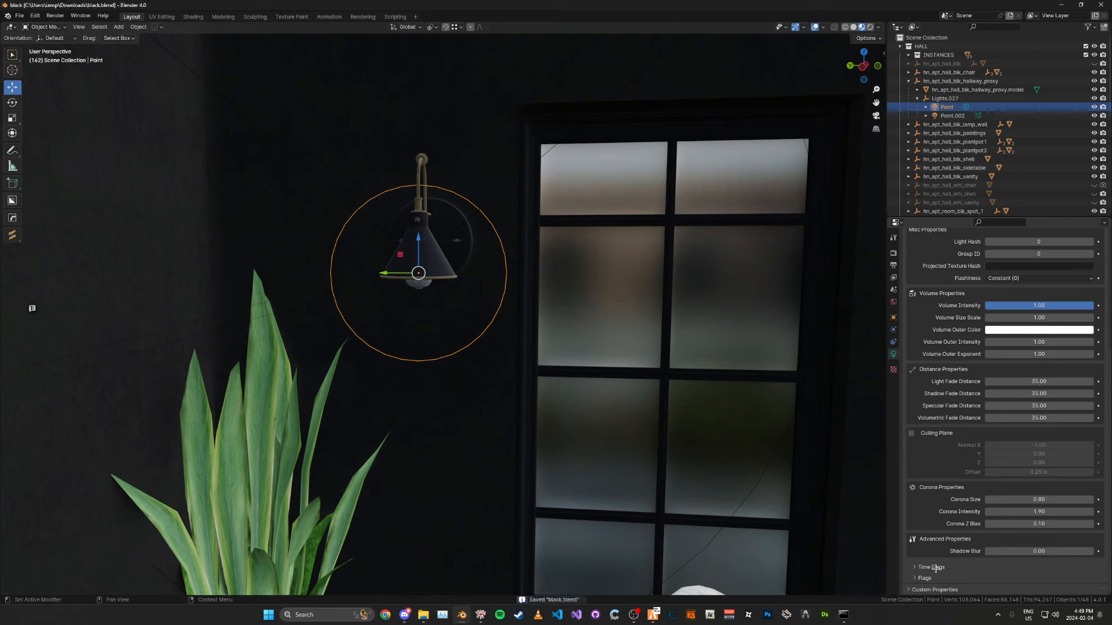
click(937, 567)
scroll(934, 461, down, 3)
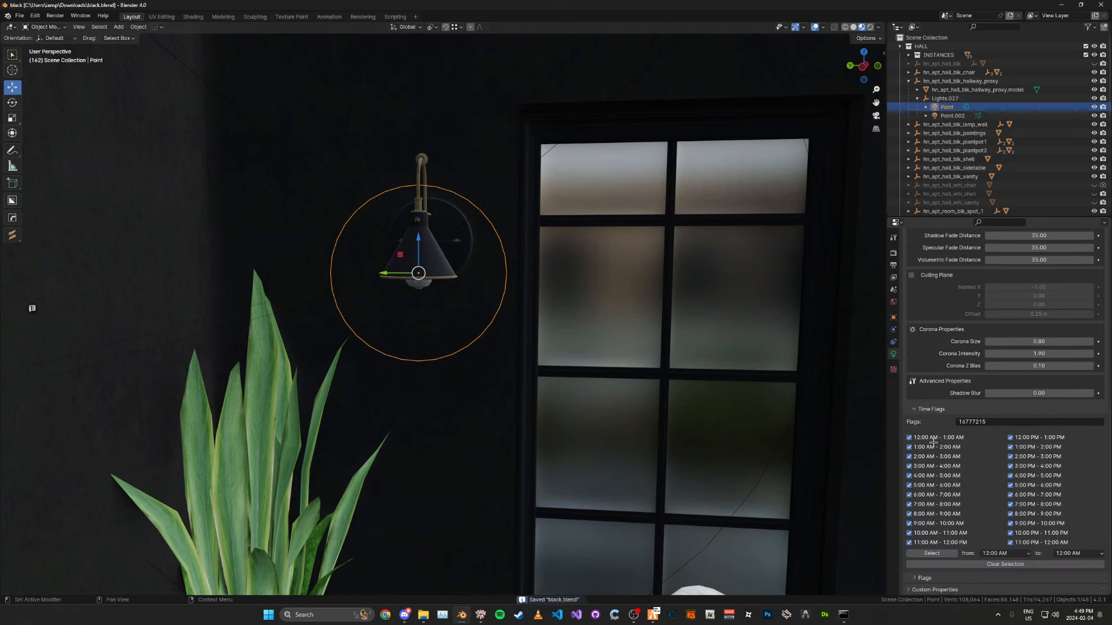
click(930, 408)
click(925, 577)
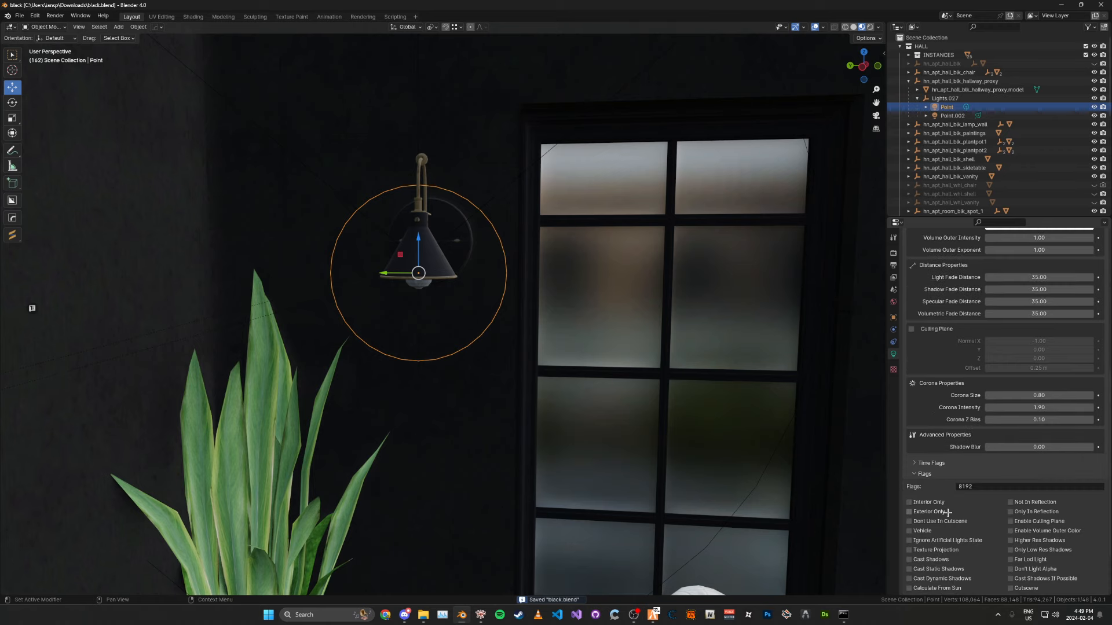
scroll(934, 478, down, 3)
scroll(608, 409, down, 2)
scroll(608, 409, up, 1)
key(ctrl+s)
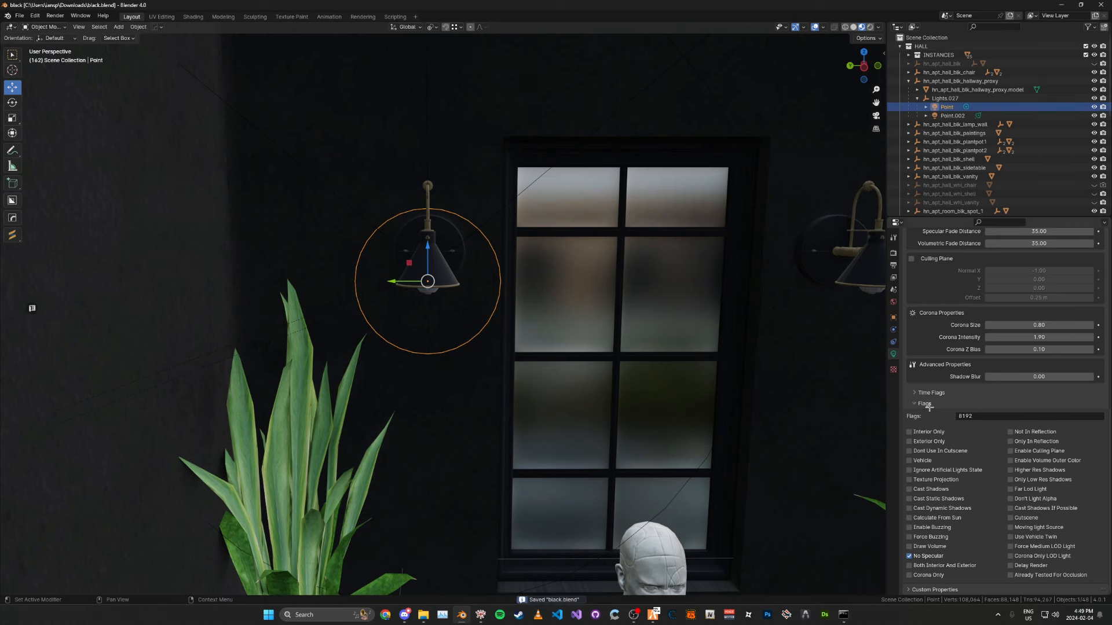
scroll(934, 435, up, 5)
key(ctrl+s)
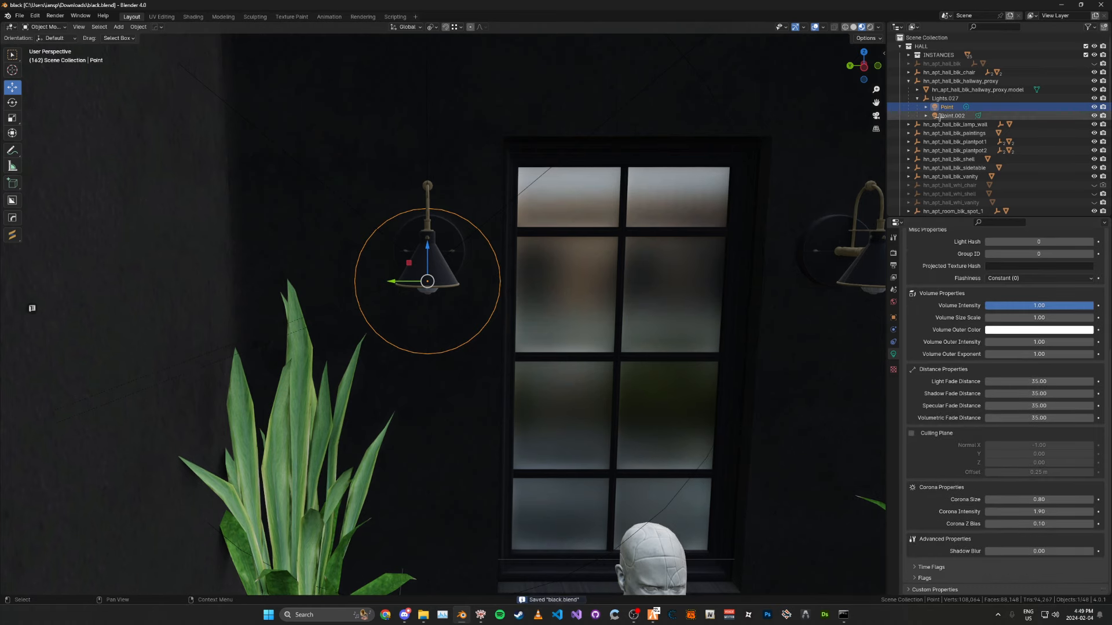
scroll(608, 348, up, 1)
click(951, 116)
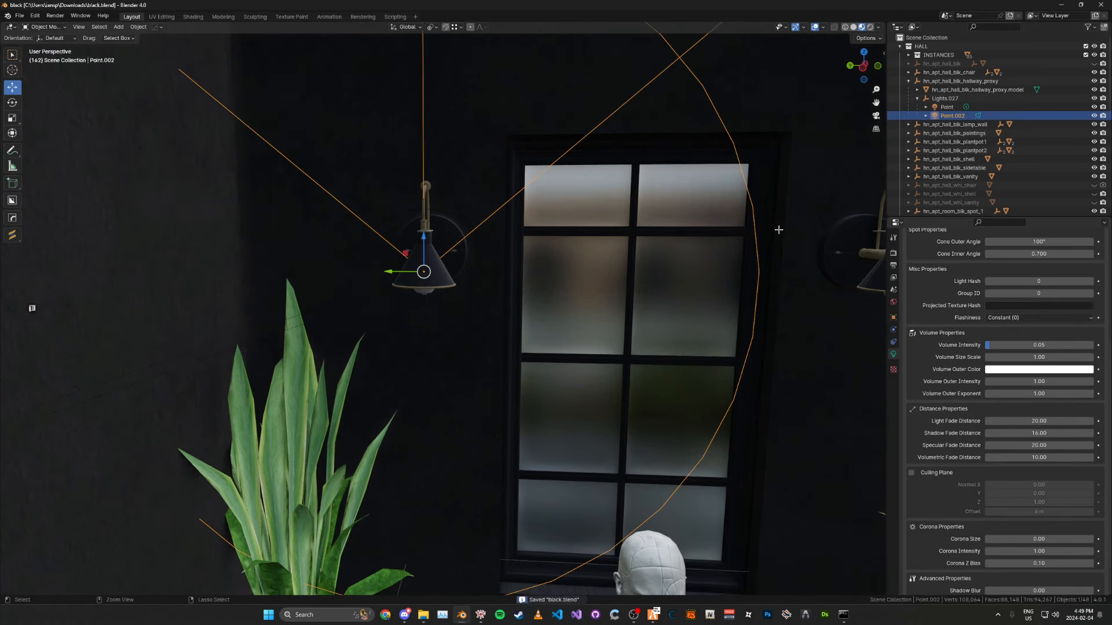
scroll(648, 274, down, 3)
scroll(999, 391, up, 4)
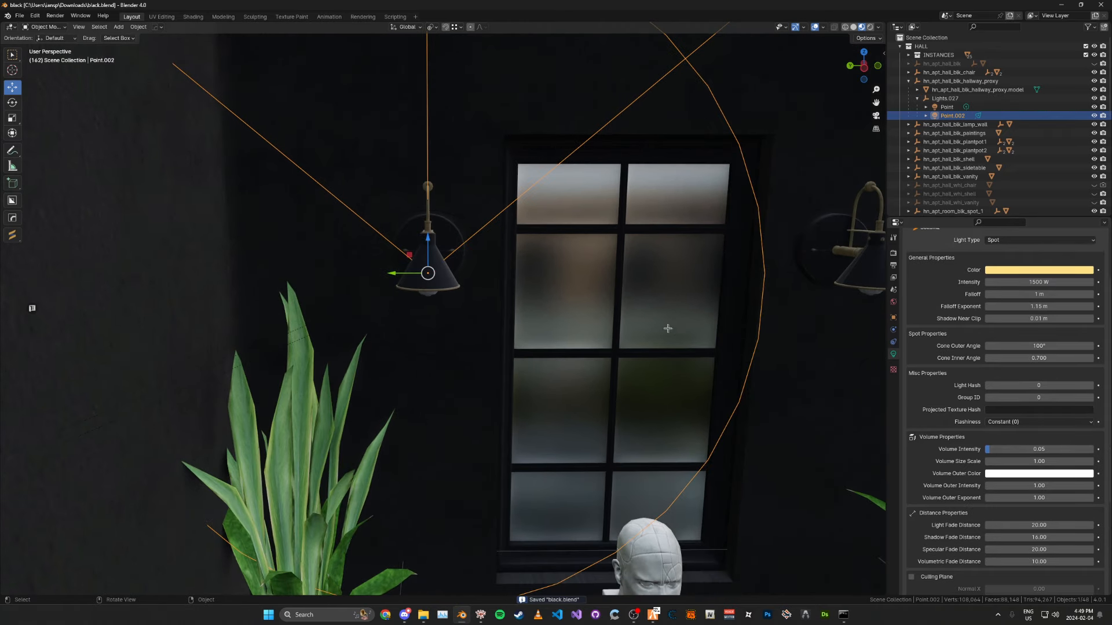
middle_drag(649, 286, 553, 246)
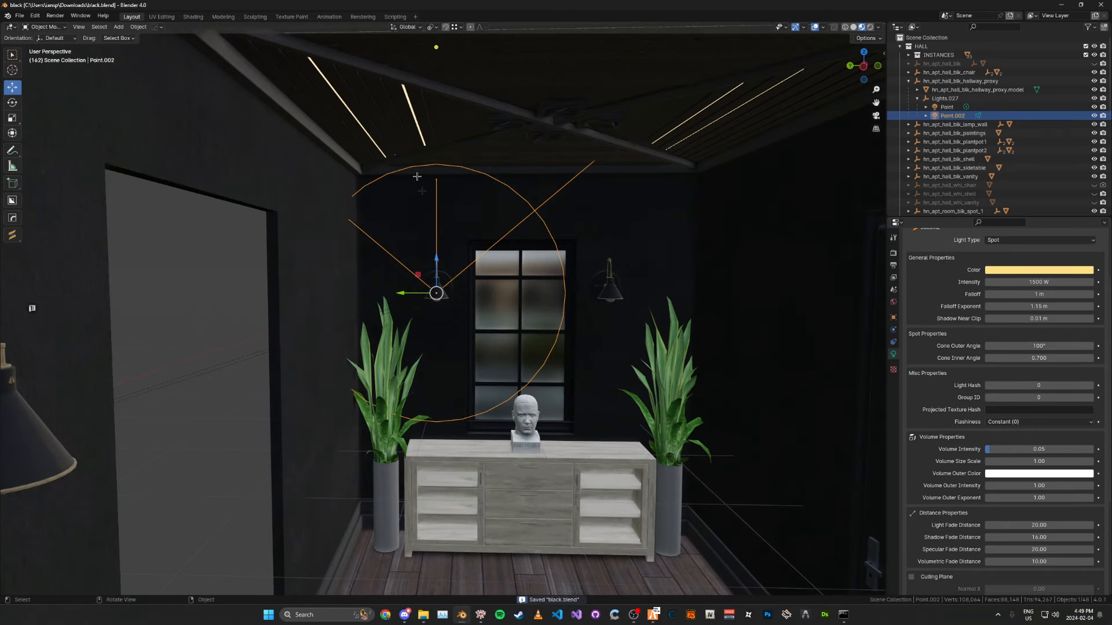
scroll(999, 349, up, 3)
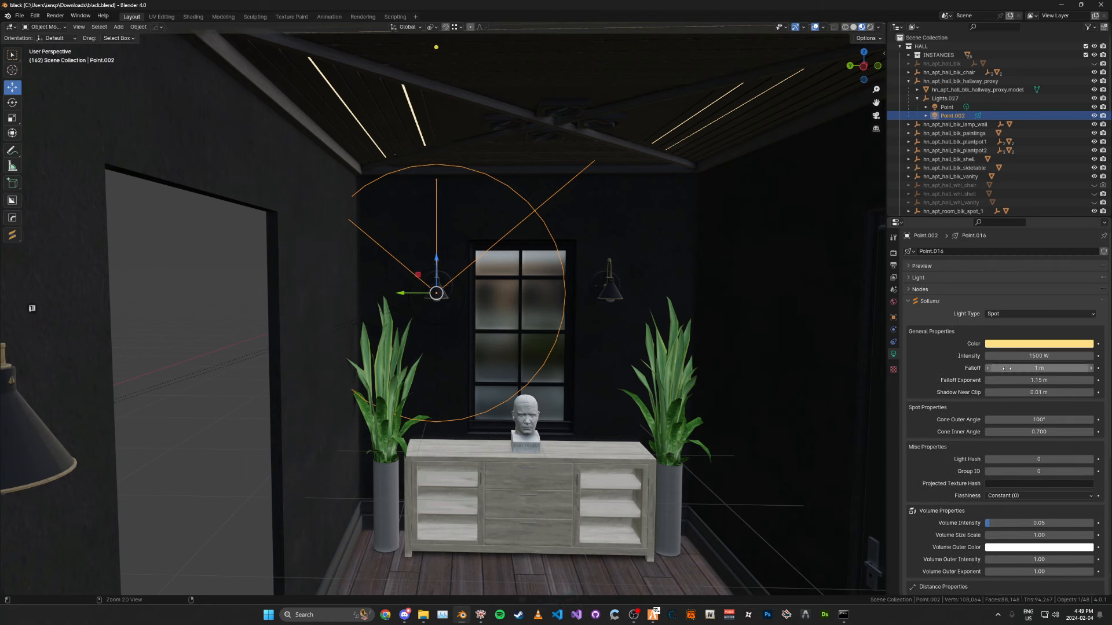
scroll(749, 317, up, 4)
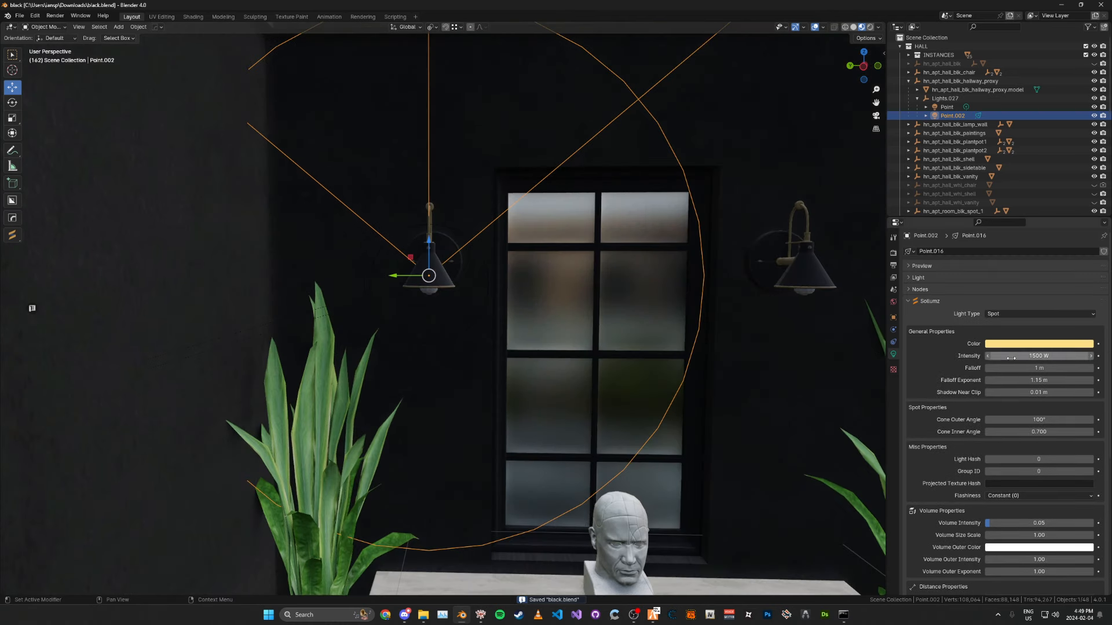
key(ctrl+s)
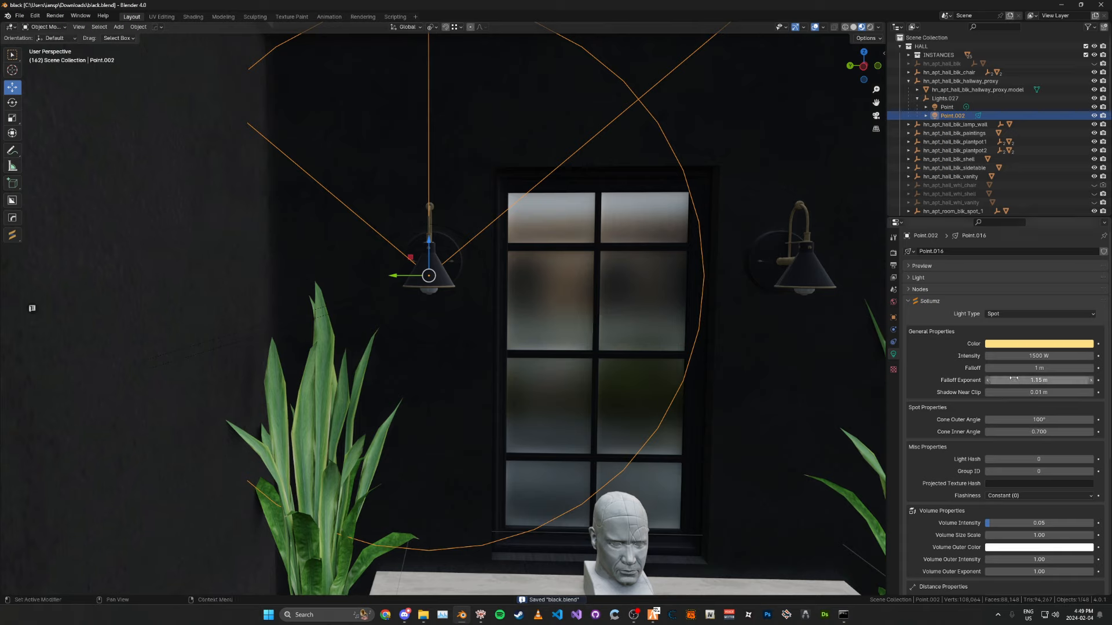
scroll(1006, 388, down, 2)
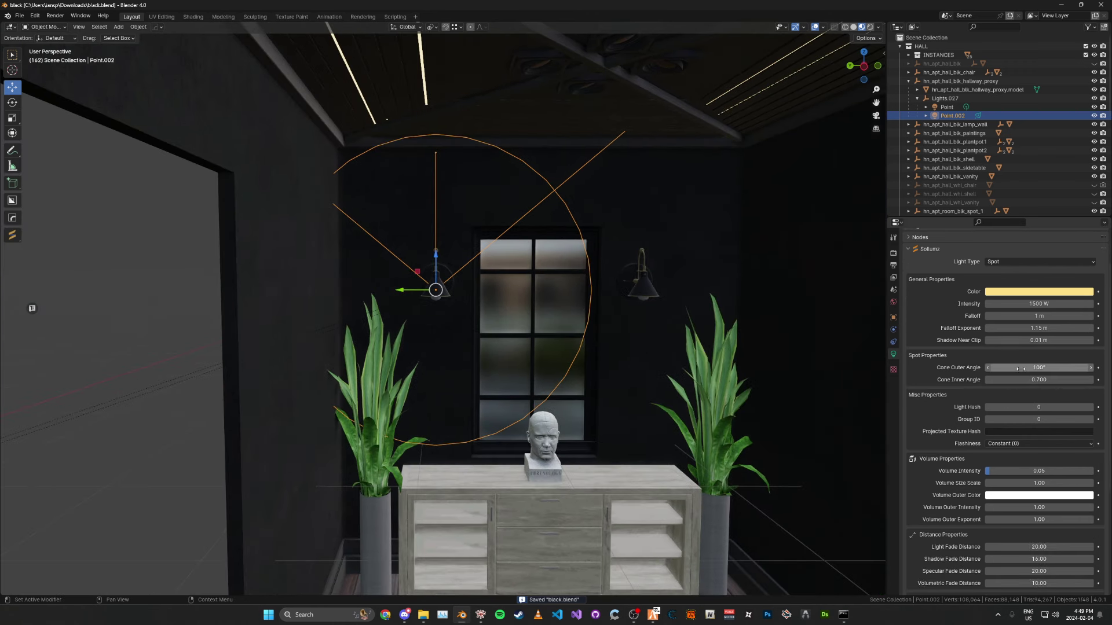
drag(1018, 367, 1000, 368)
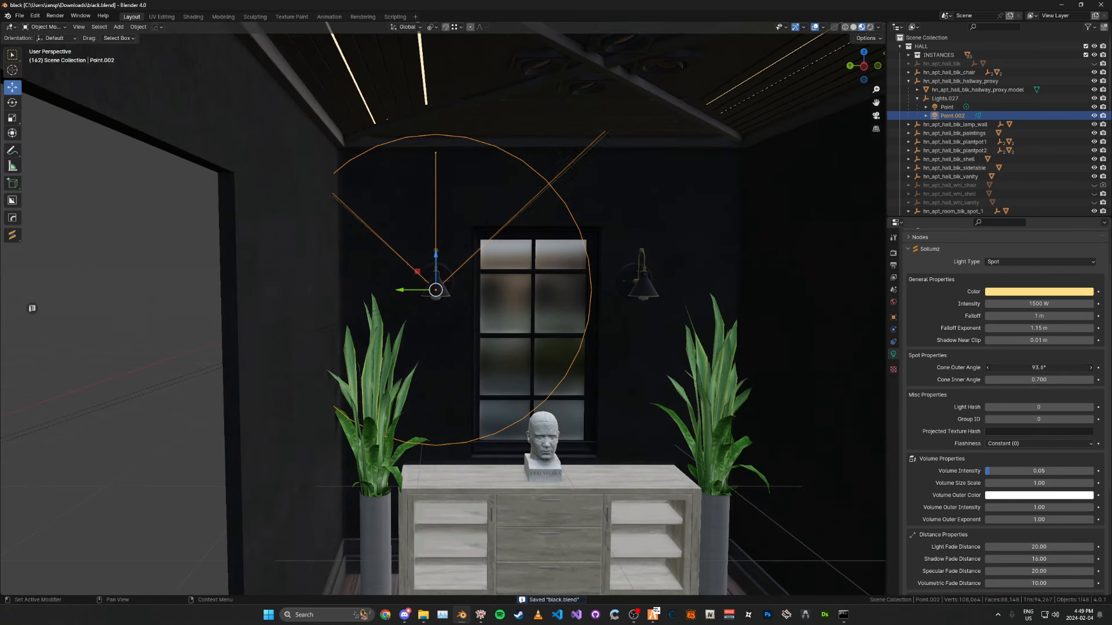
double_click(999, 368)
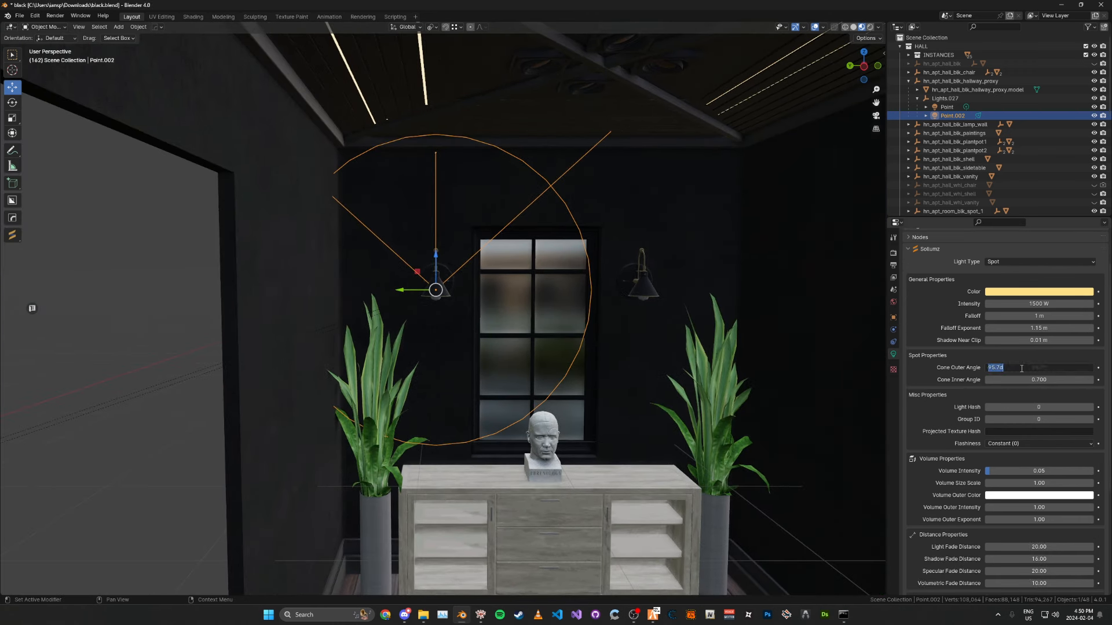
text(100)
key(Return)
key(ctrl+s)
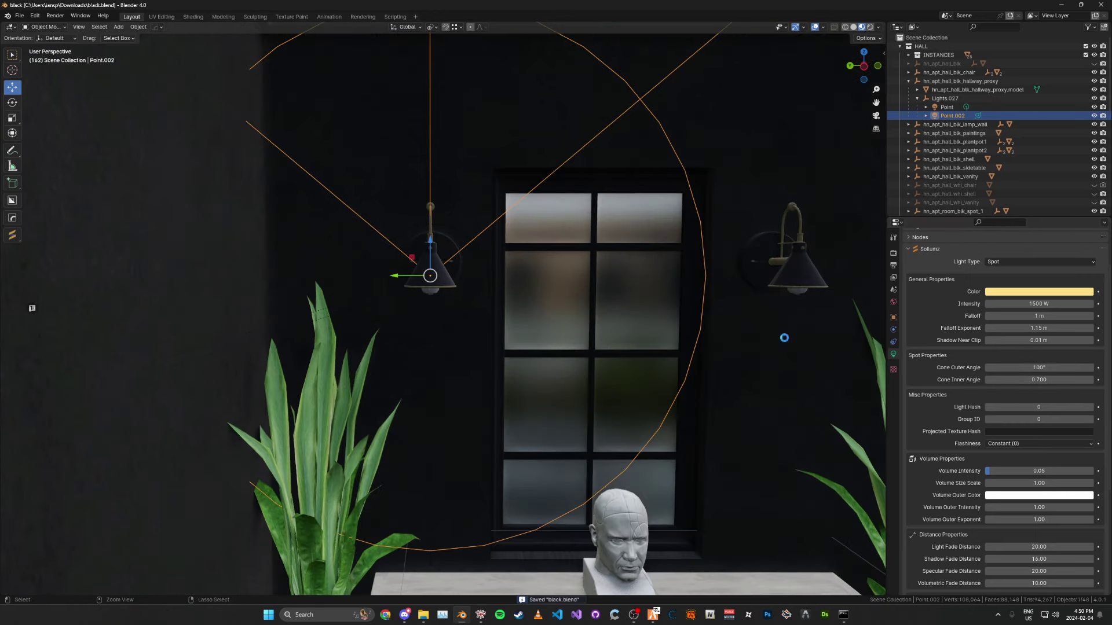
shift+middle_drag(783, 337, 773, 383)
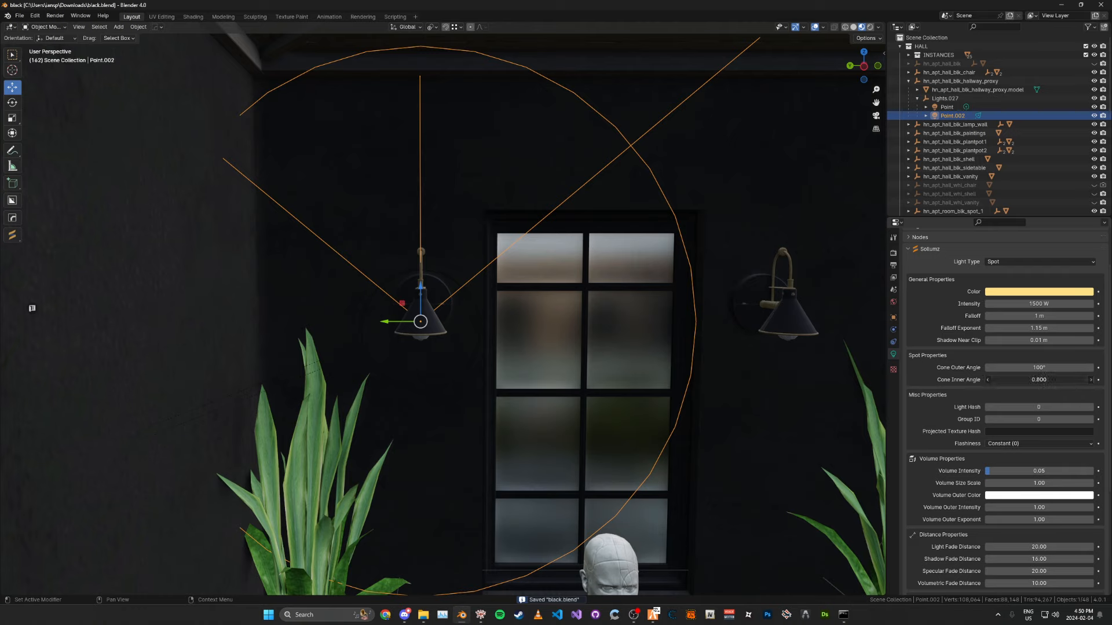
double_click(1017, 380)
text(0.7)
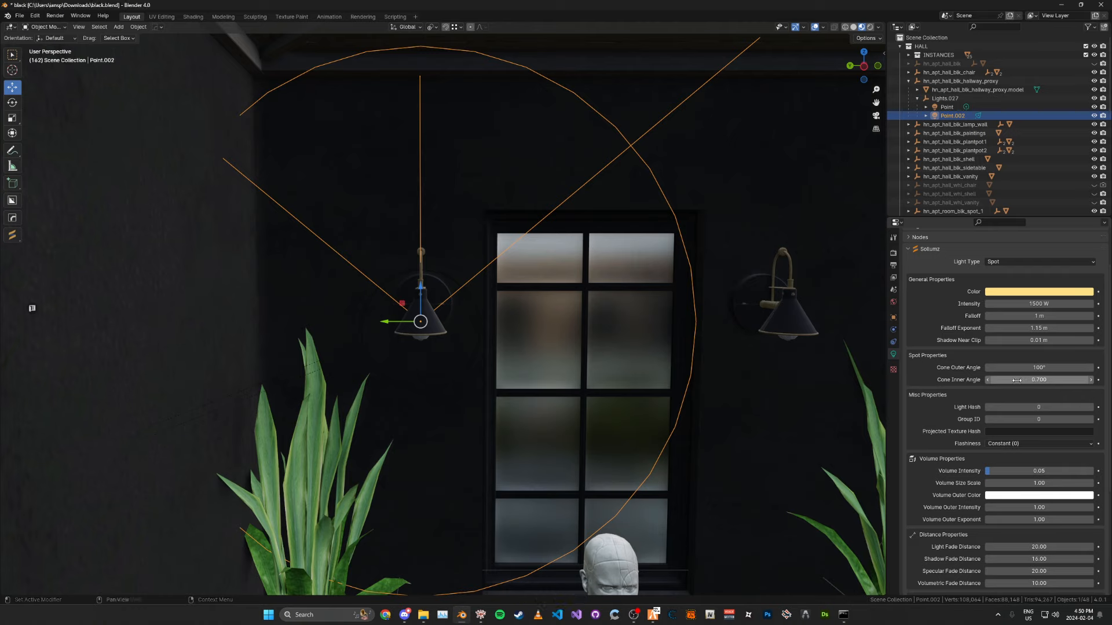
key(Return)
key(ctrl+s)
scroll(997, 391, down, 3)
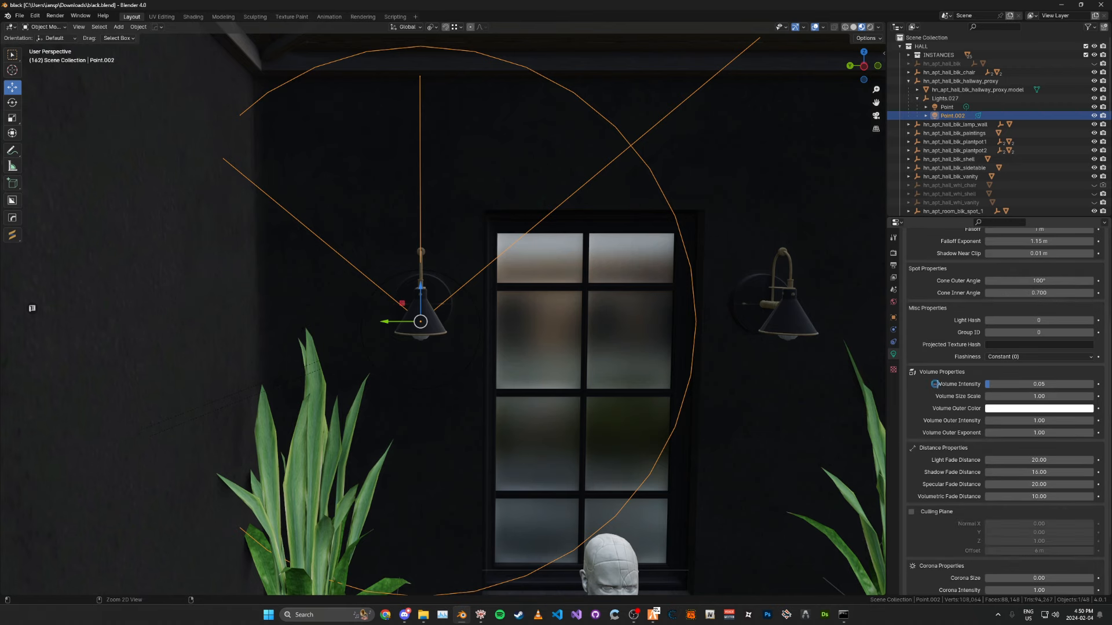
Step: Set the spotlight's volume intensity to 0.10 and save the file
double_click(997, 384)
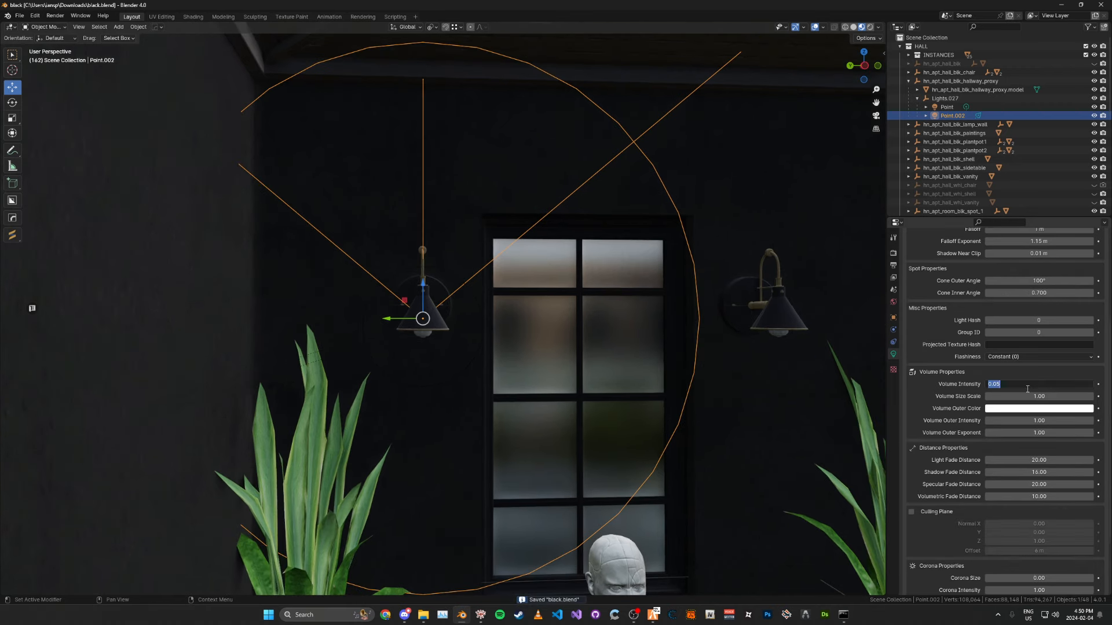
text(2)
text(0.1)
key(Return)
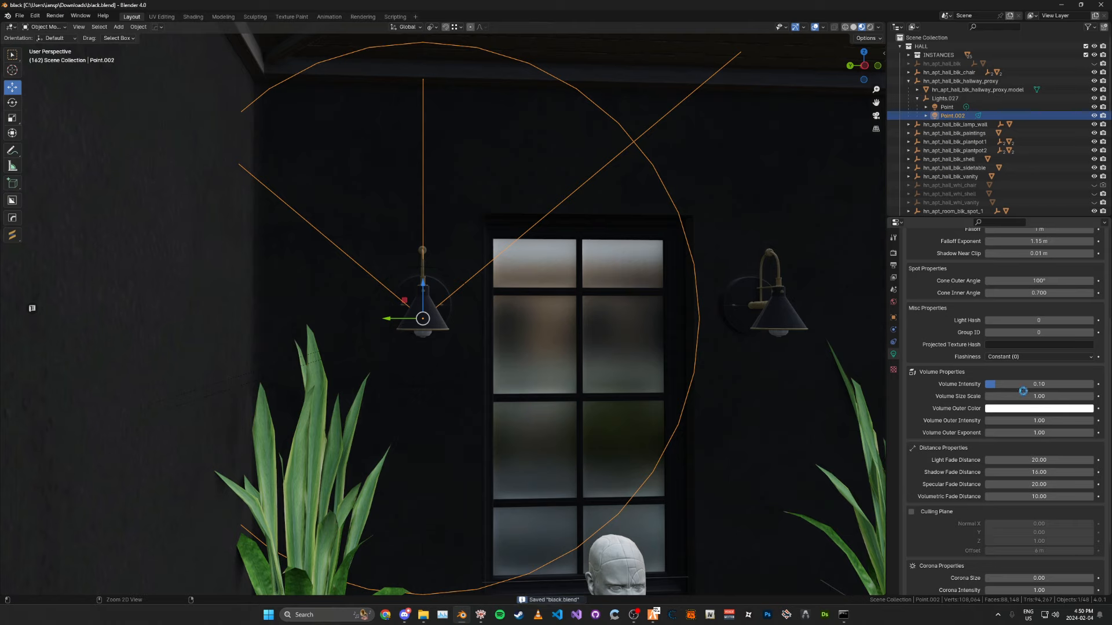
key(ctrl+s)
scroll(1023, 392, down, 3)
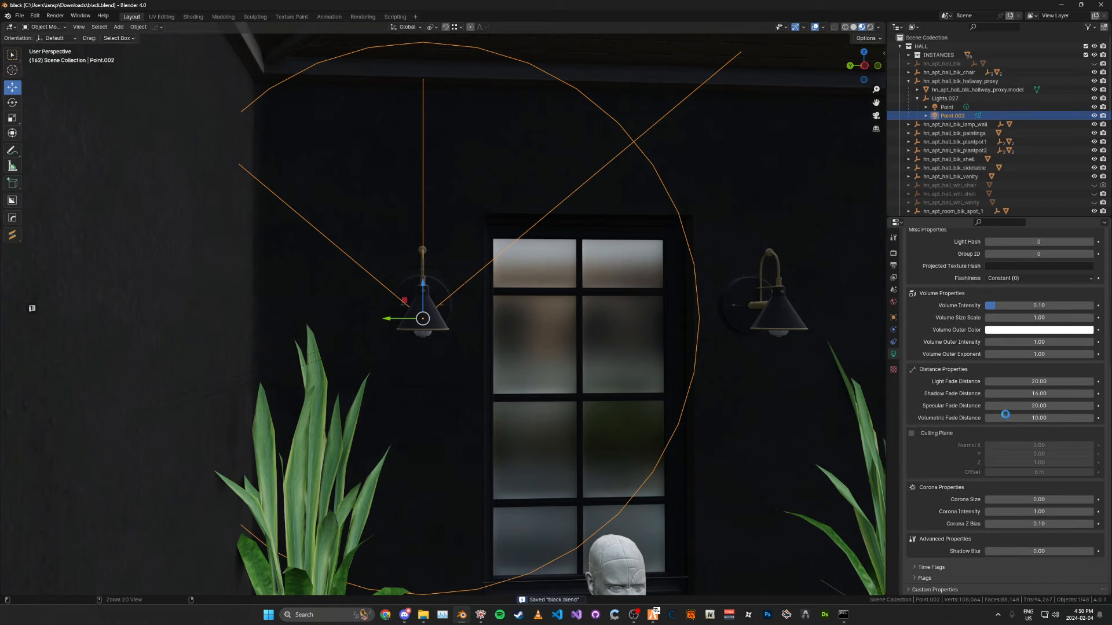
middle_drag(868, 409, 883, 402)
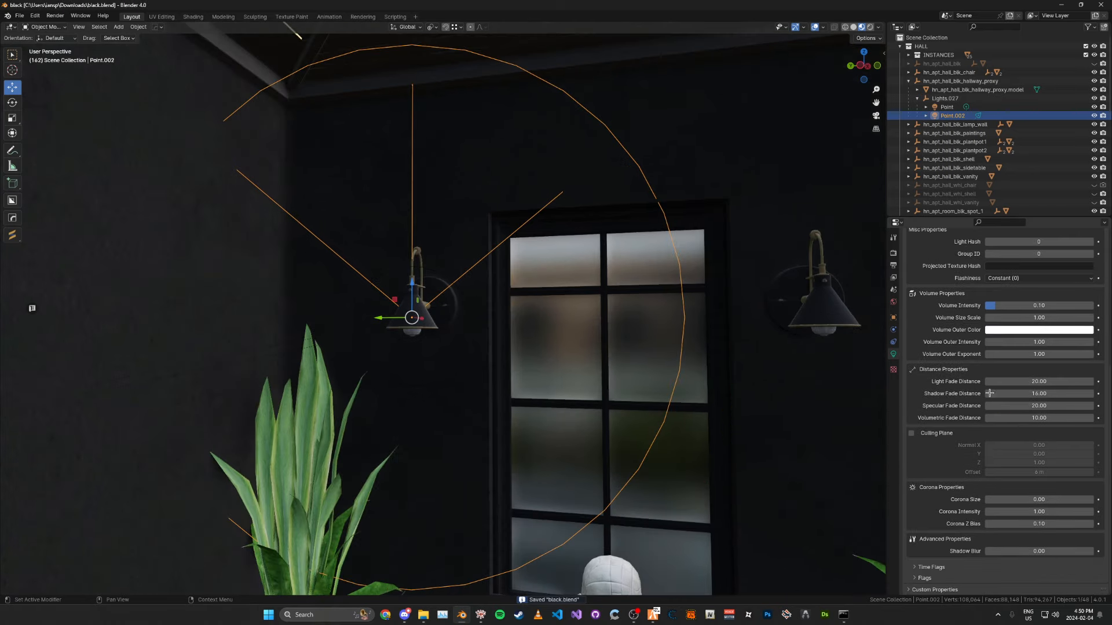
Step: Set all four fade distances to 35 at once and turn on the culling plane
drag(991, 382, 992, 417)
text(35)
key(Return)
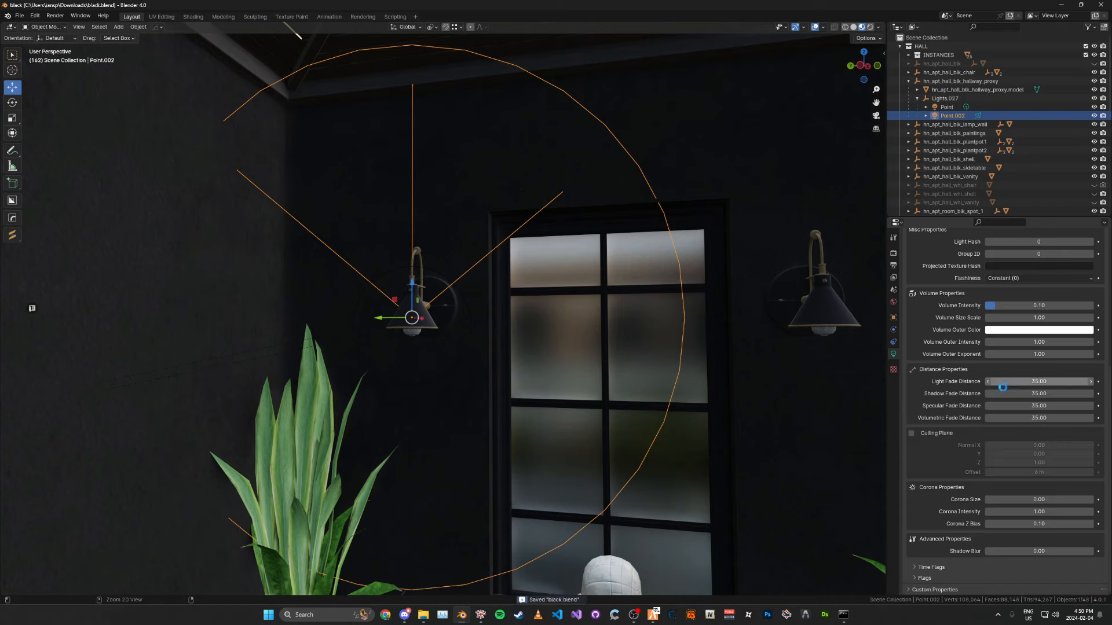
middle_drag(747, 374, 759, 375)
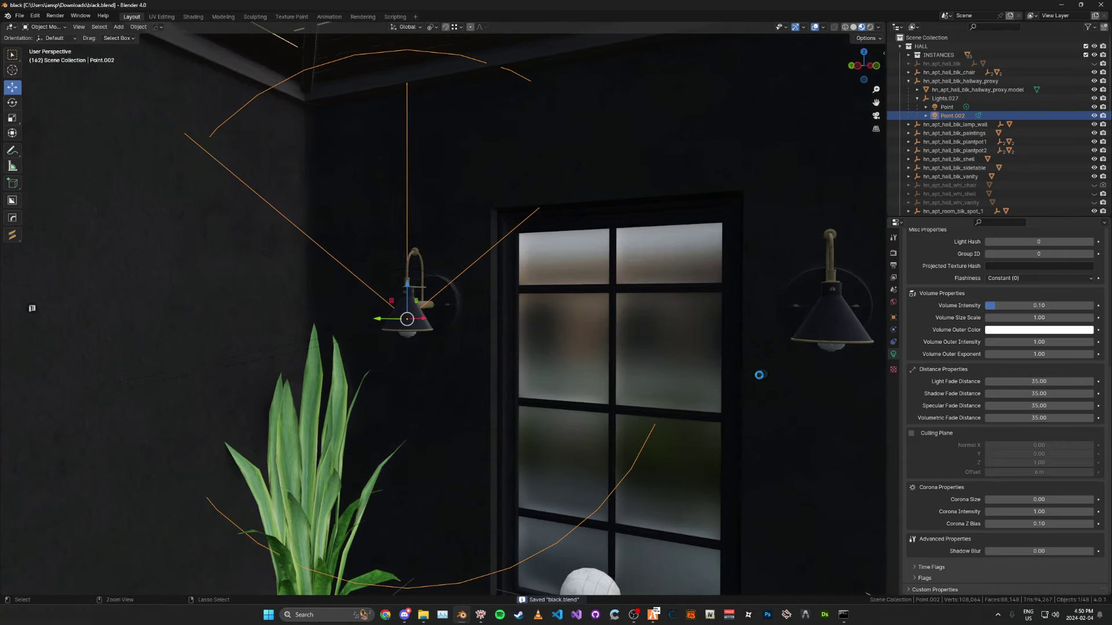
click(912, 434)
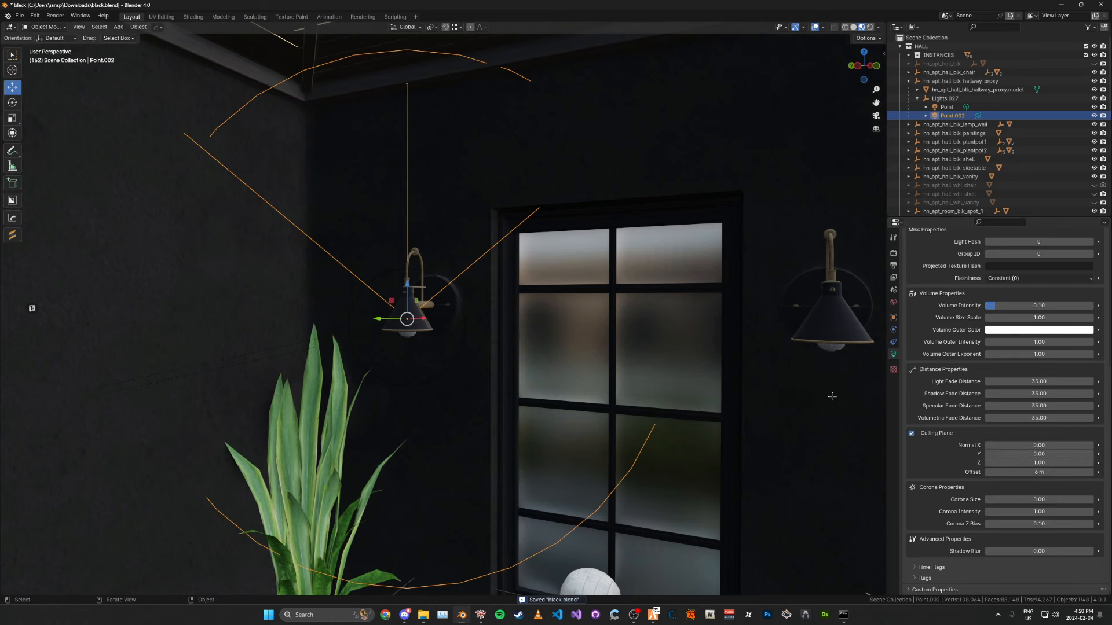
Step: Set the culling plane Normal X to -1 with a 0.25 m offset and save
middle_drag(832, 397, 521, 348)
double_click(1045, 464)
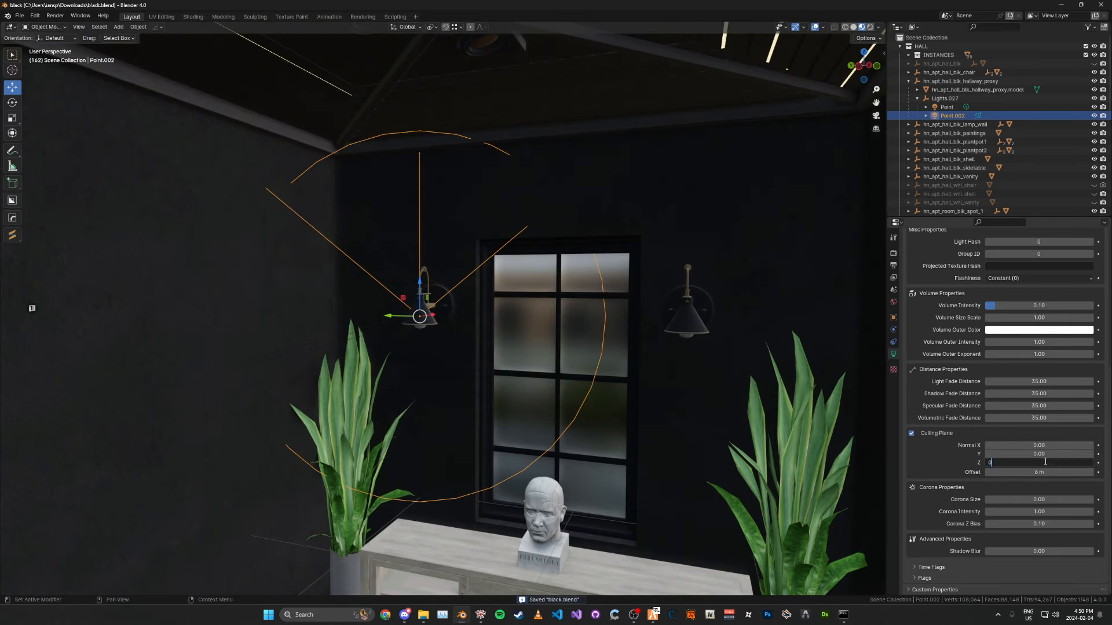
key(Return)
double_click(1045, 471)
text(0)
key(Return)
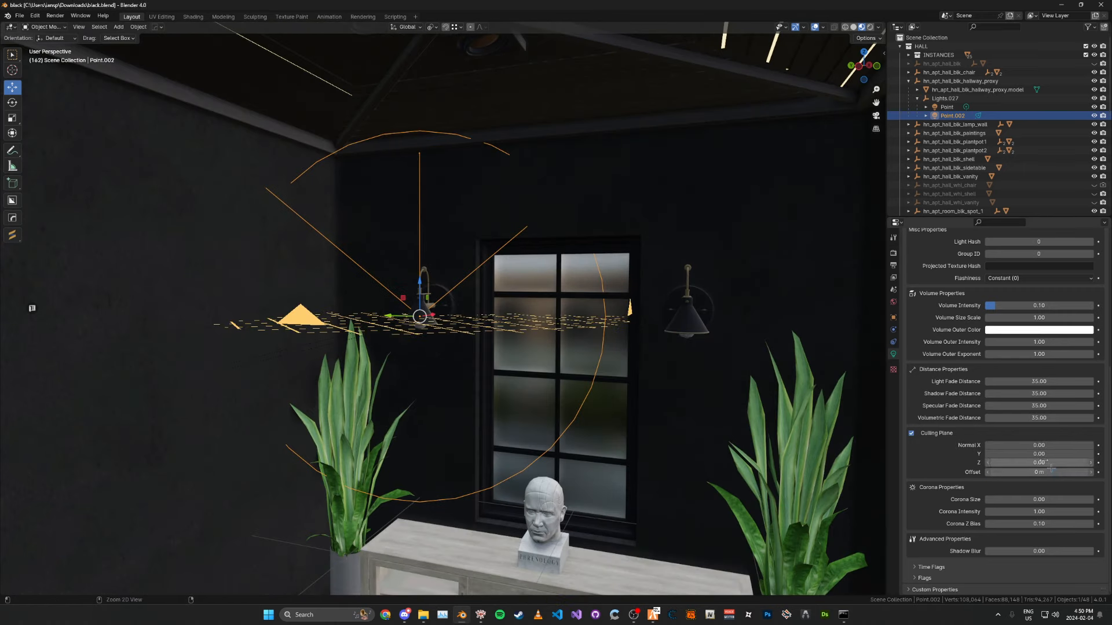
key(ctrl+s)
text(-1)
key(Return)
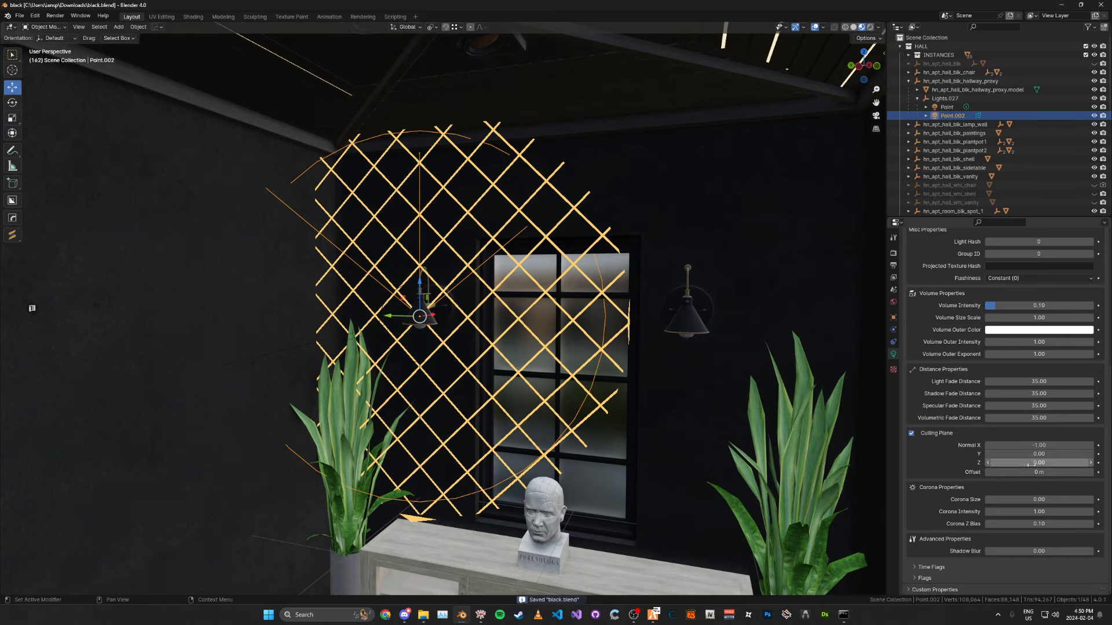
double_click(1034, 472)
text(0.25)
key(Return)
scroll(521, 314, up, 4)
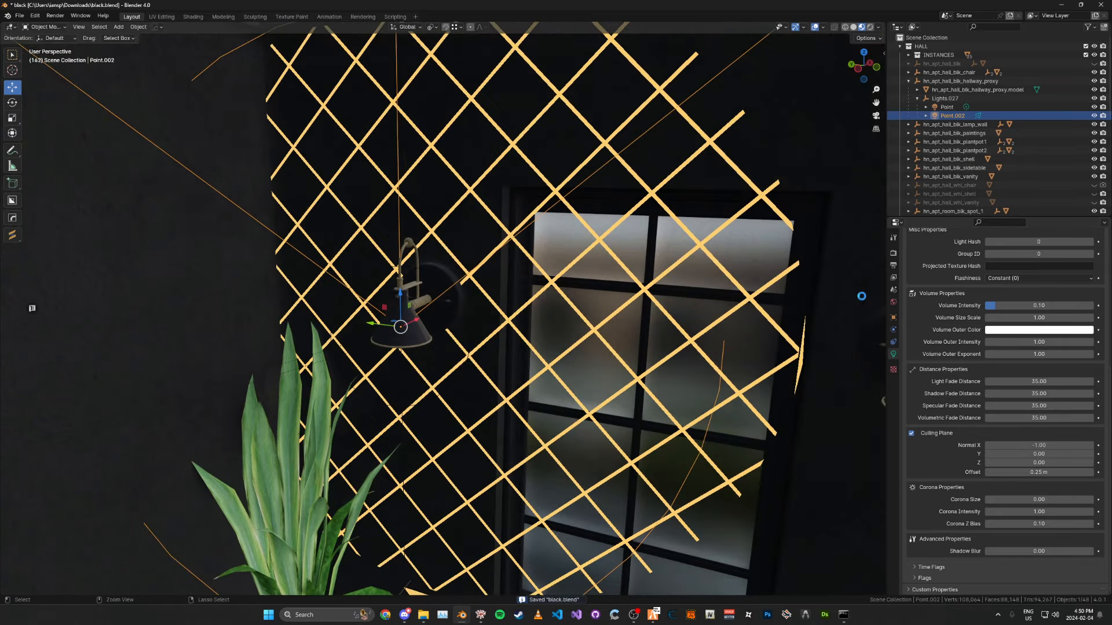
Step: Undo an accidental resize, nudge the offset to 0.27 m, then switch the culling plane off
middle_drag(521, 313, 435, 313)
key(s)
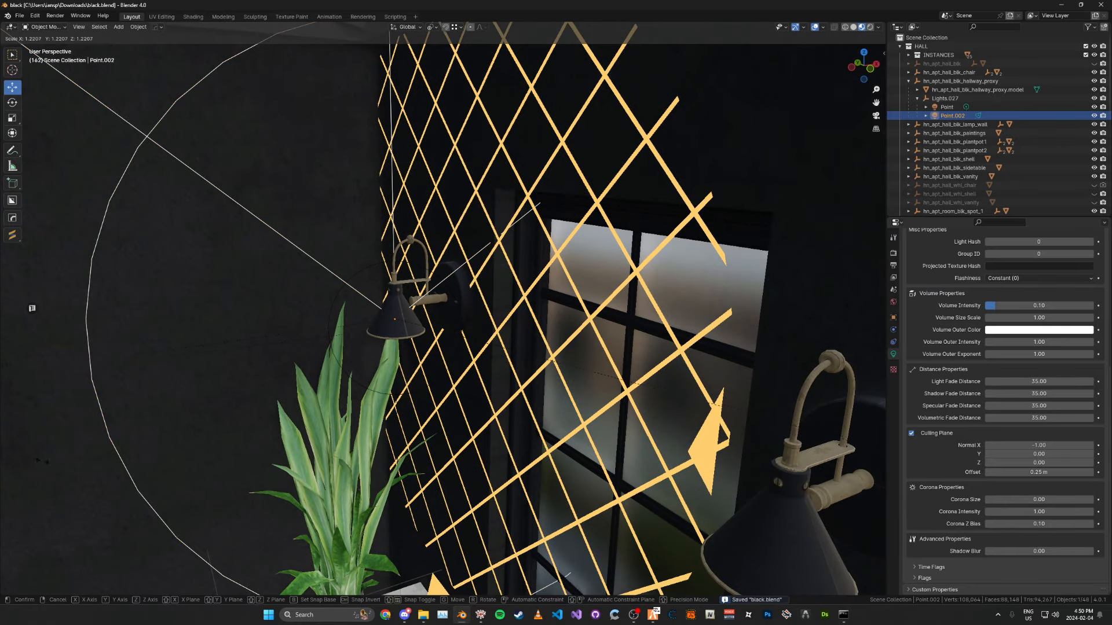
click(32, 308)
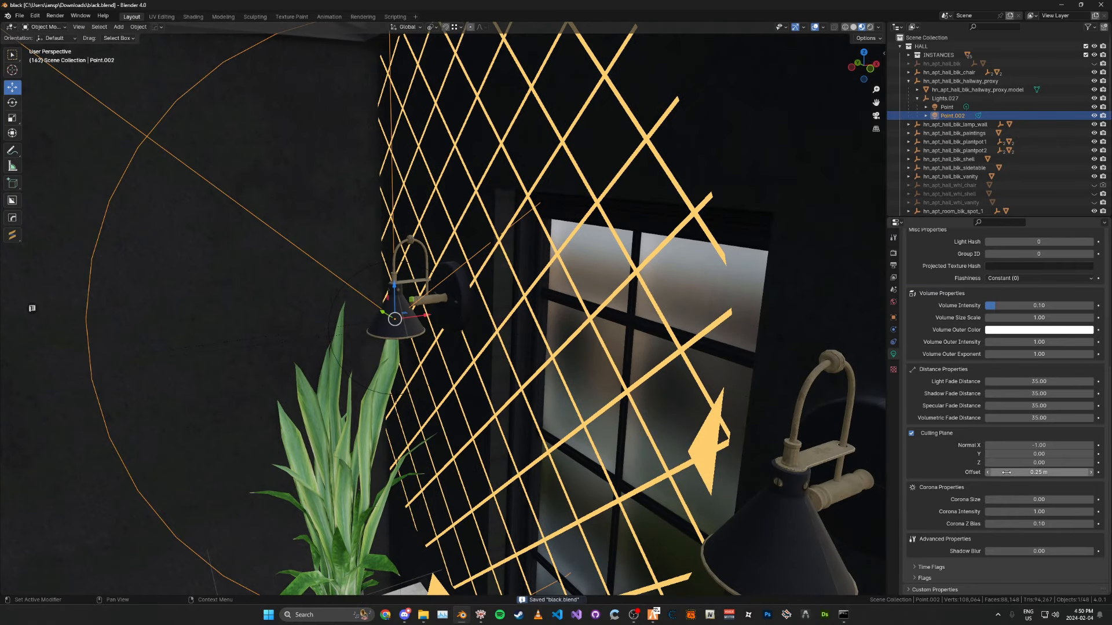
key(ctrl+z)
drag(988, 472, 1000, 472)
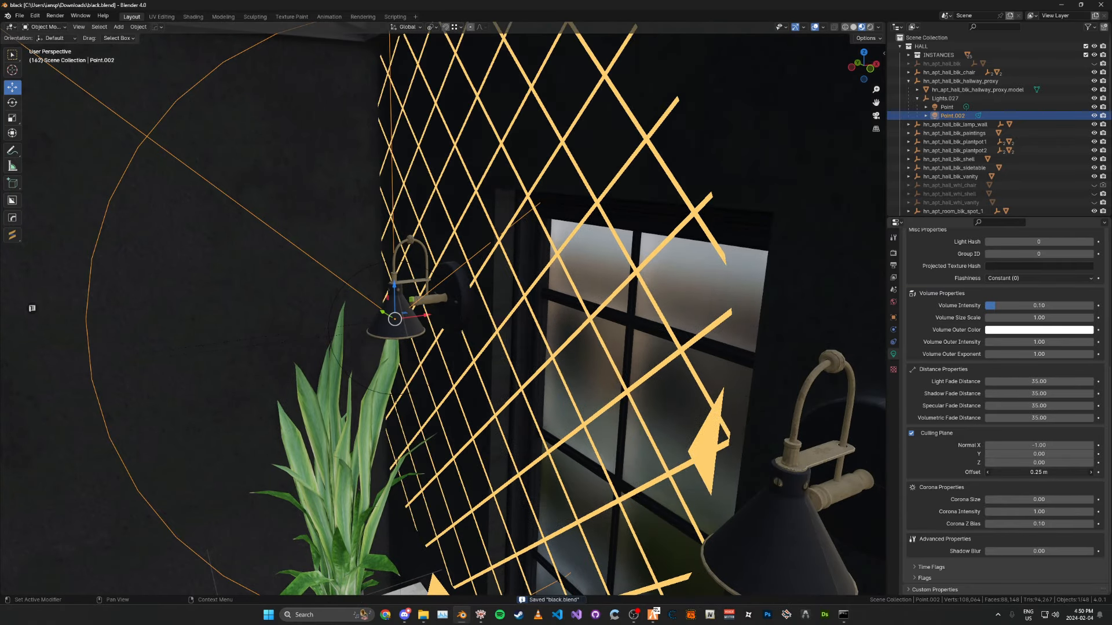
scroll(696, 186, down, 5)
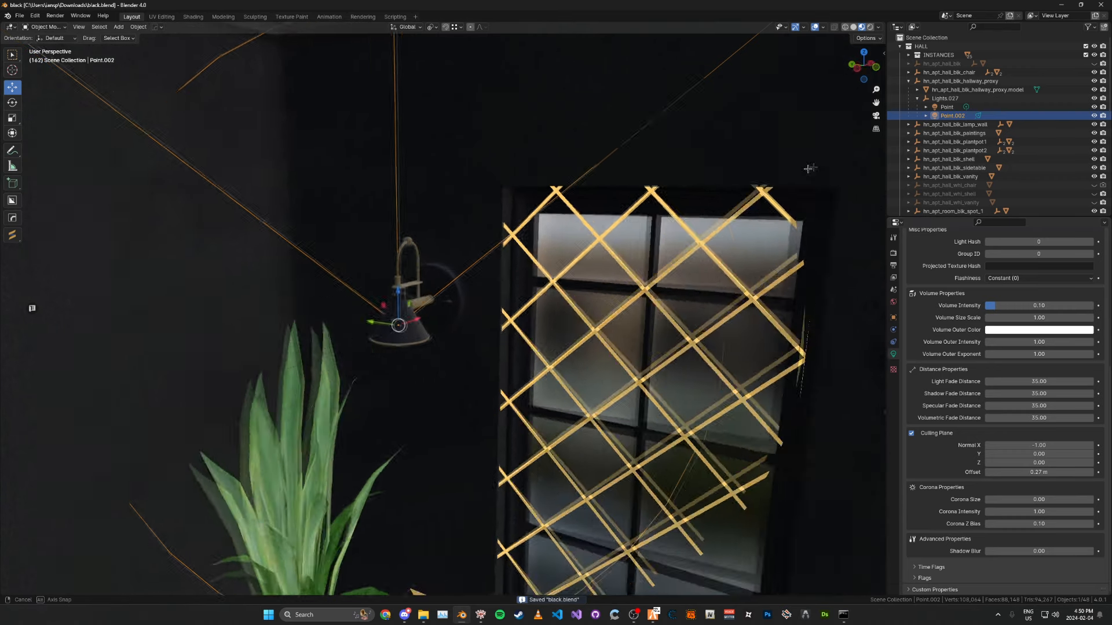
middle_drag(608, 260, 521, 304)
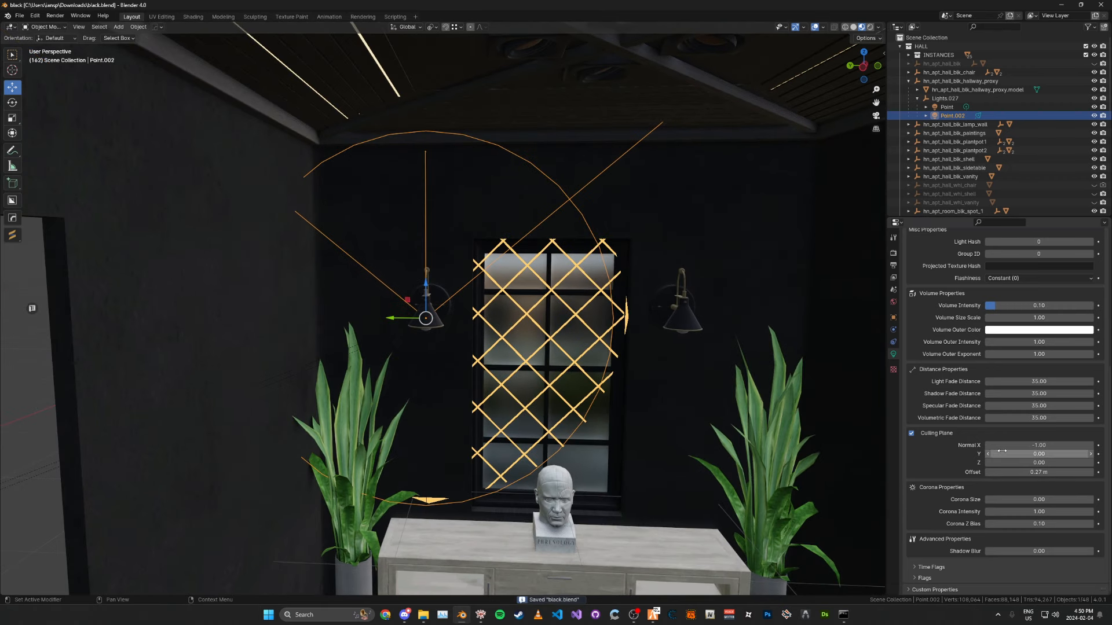
scroll(913, 432, up, 1)
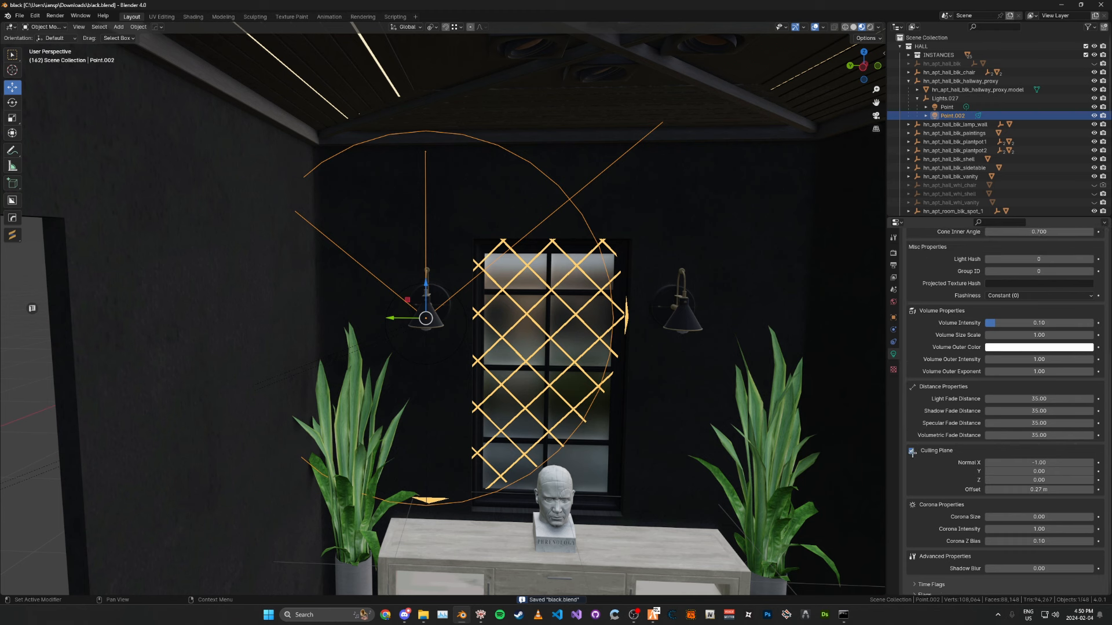
click(912, 452)
scroll(1000, 478, down, 1)
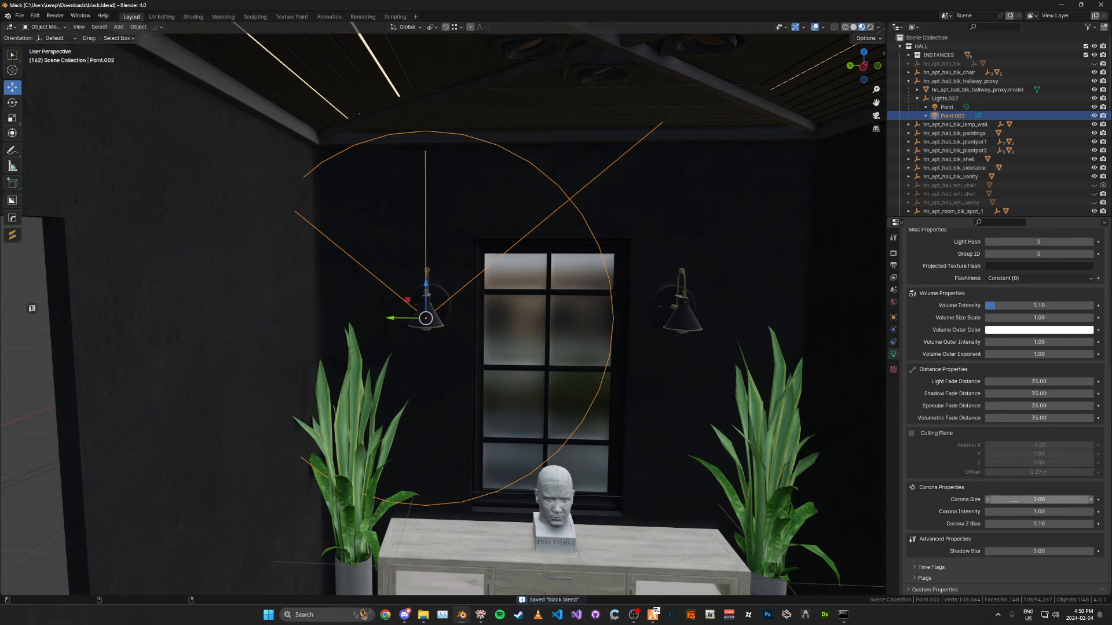
Step: Zero the corona intensity and Z bias, save, and clear the Not In Reflection flag
drag(1009, 500, 1010, 524)
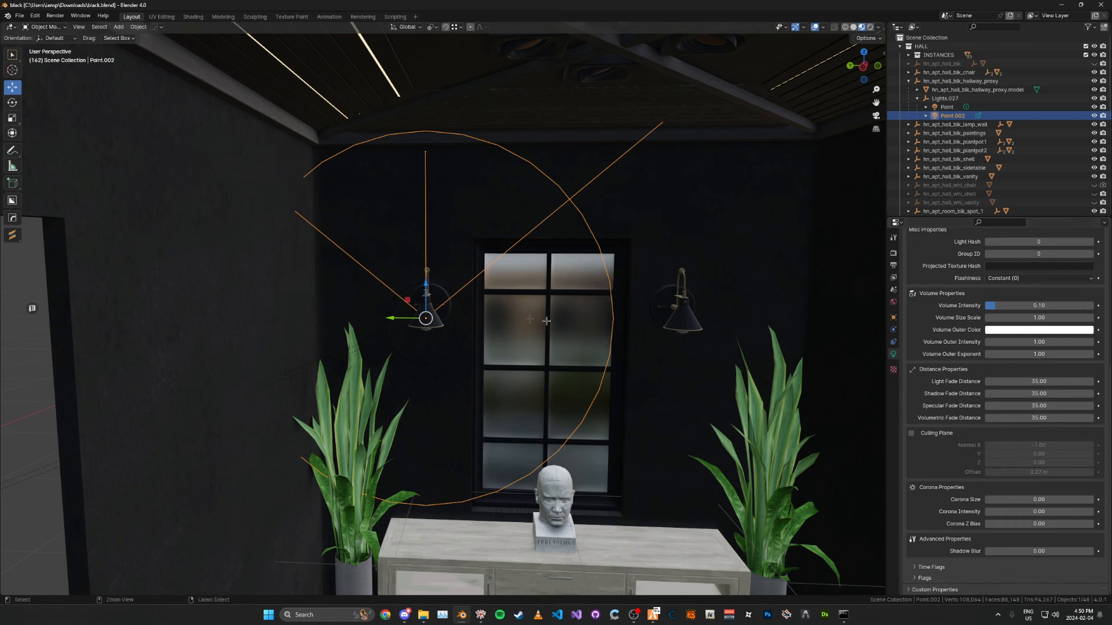
key(ctrl+s)
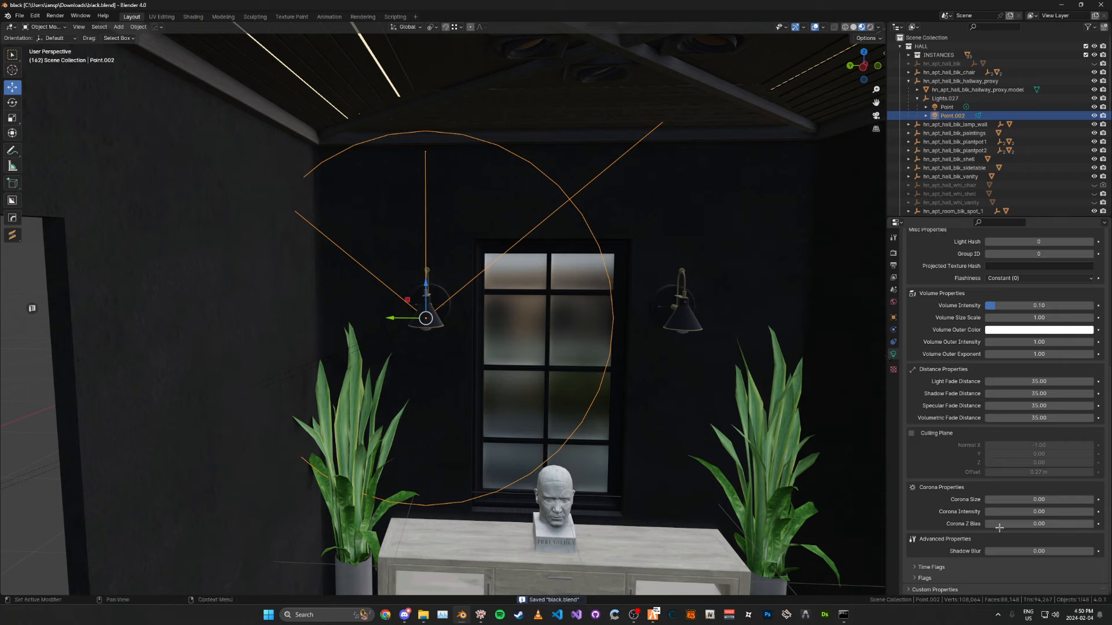
click(924, 578)
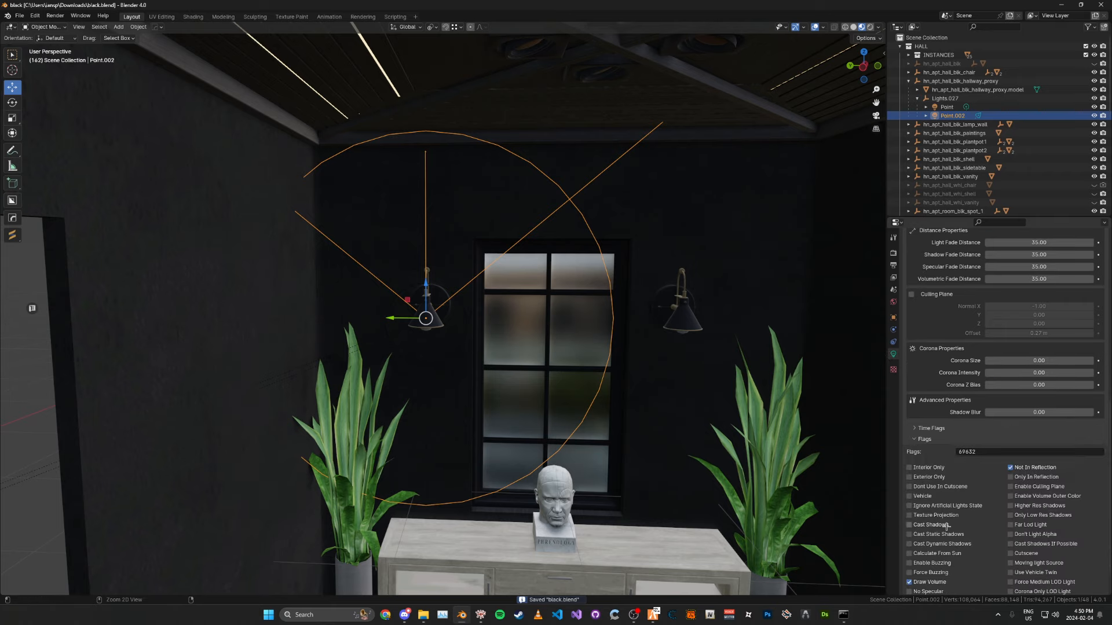
click(1037, 468)
scroll(999, 487, down, 2)
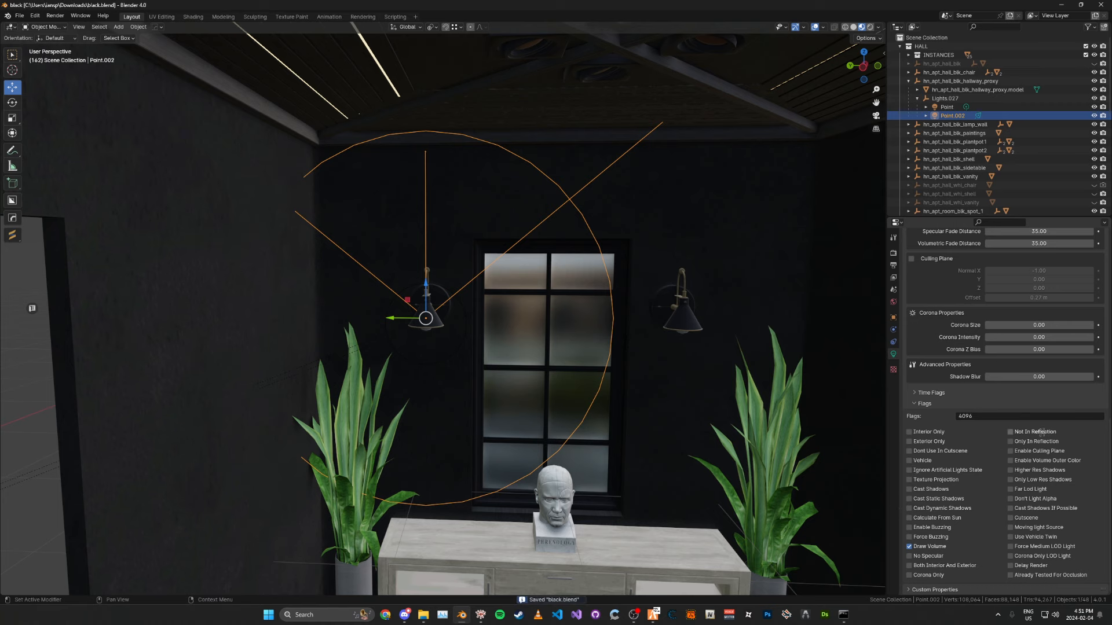
middle_drag(634, 373, 662, 391)
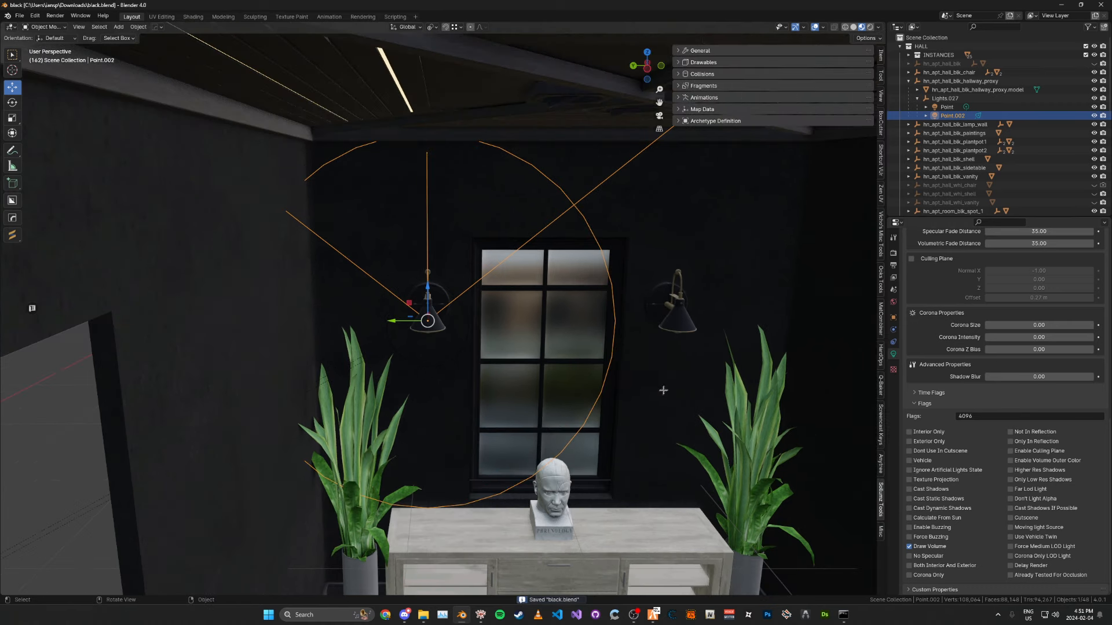
scroll(816, 420, up, 2)
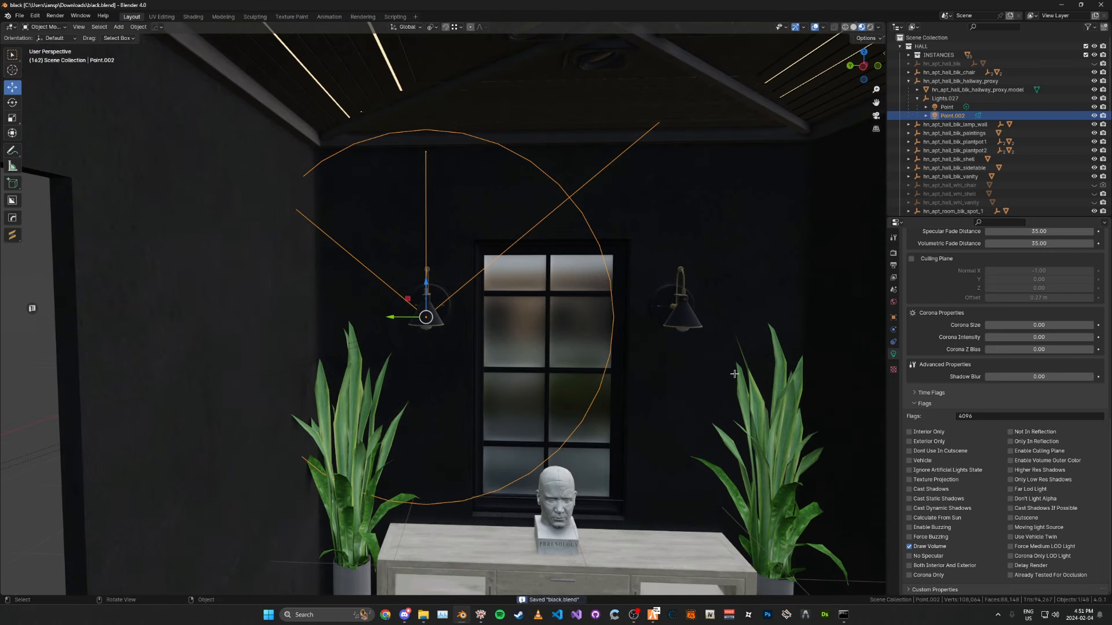
scroll(801, 214, up, 2)
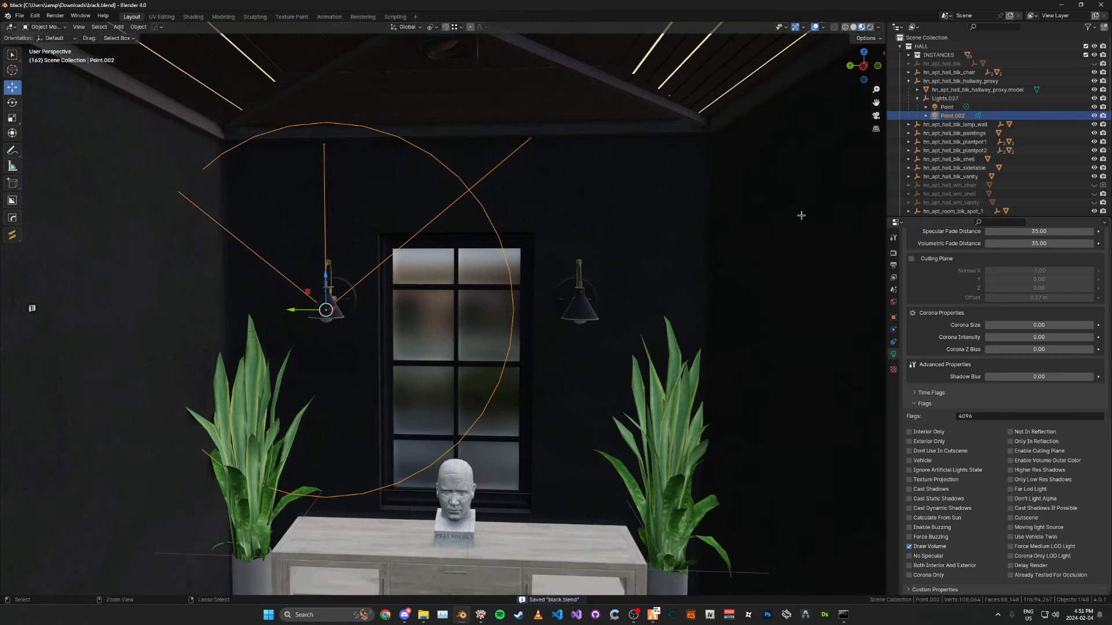
Step: In top wireframe view, duplicate the wall light along X onto the other lamps and save
key(KP_7)
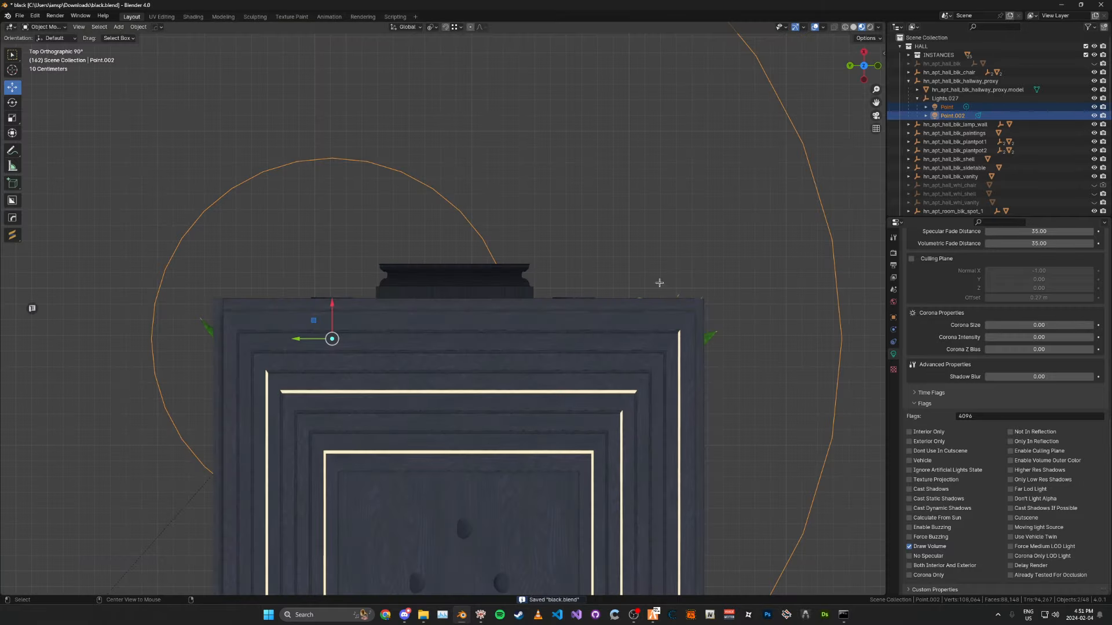
key(shift+z)
scroll(508, 195, down, 1)
key(shift+d)
key(x)
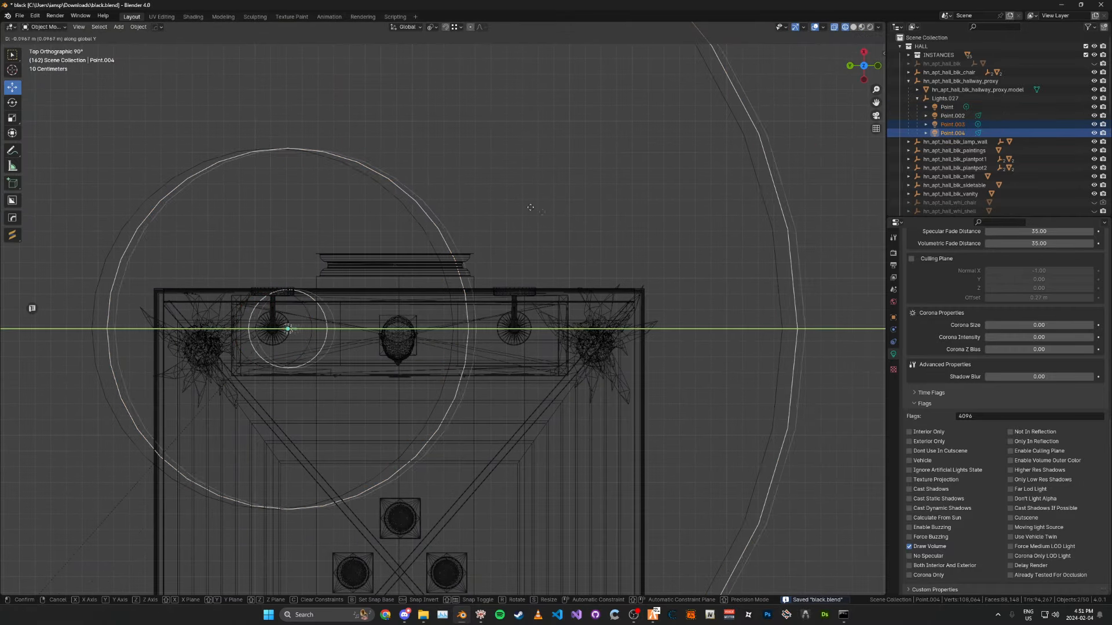
click(512, 329)
scroll(512, 329, up, 3)
key(shift+d)
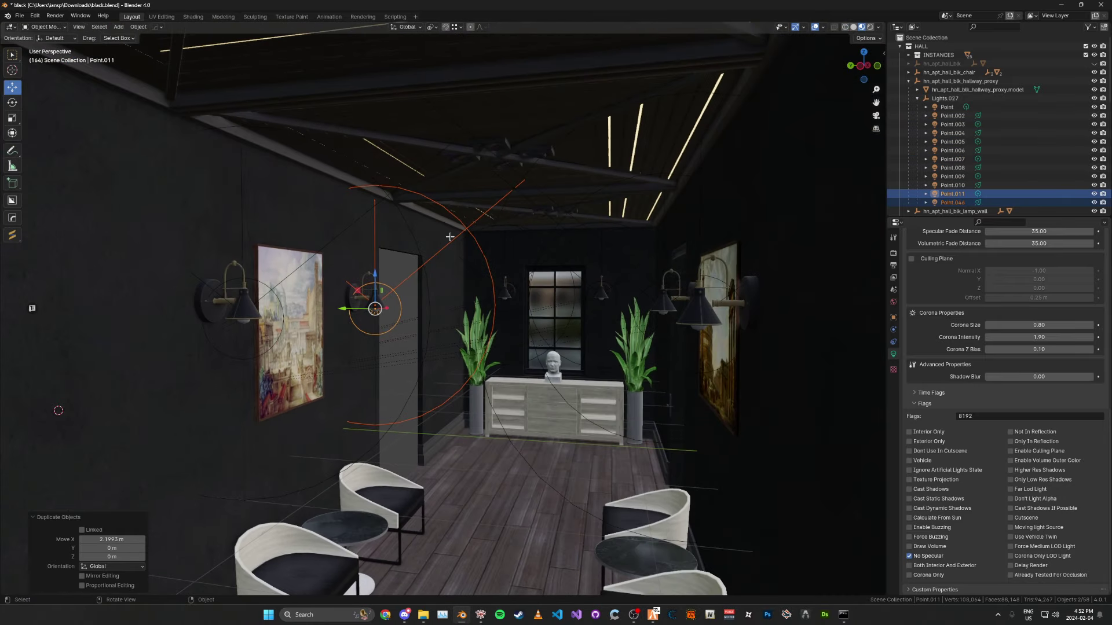
scroll(451, 236, up, 3)
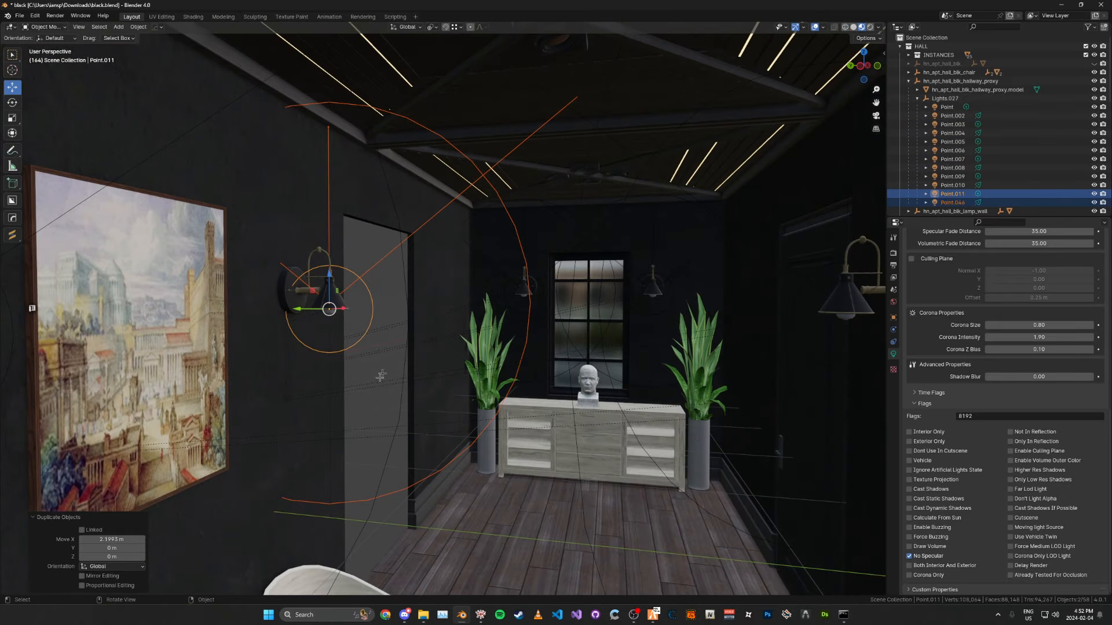
click(386, 367)
key(ctrl+s)
Step: Return to an eye-level hallway view and select the left wall lamp's light
mouse_move(538, 263)
middle_down()
mouse_move(548, 209)
mouse_move(486, 225)
middle_up()
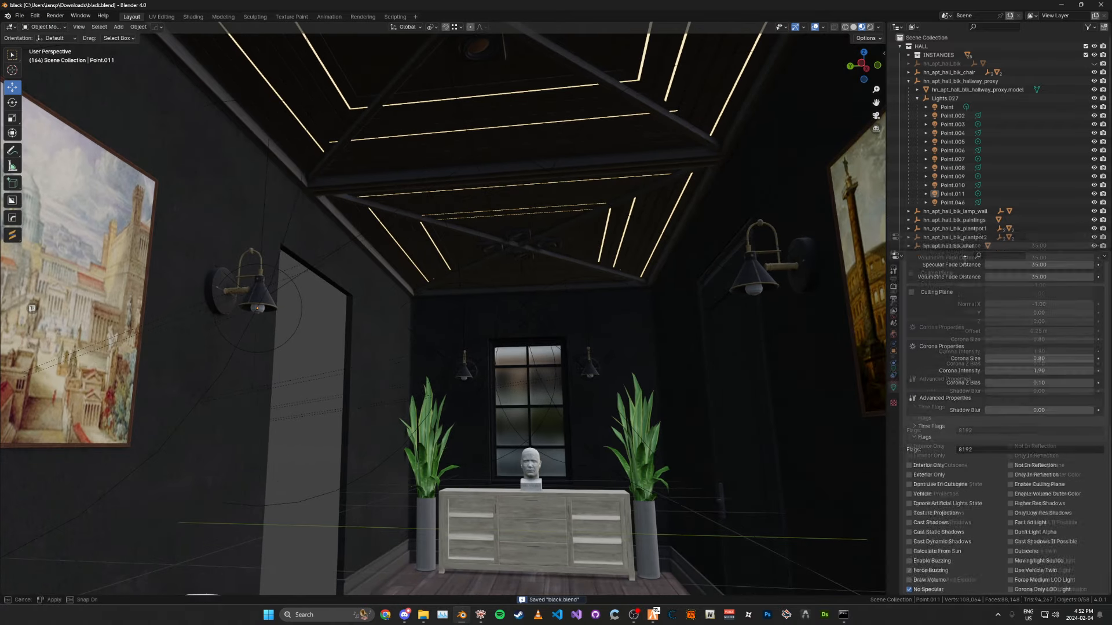
drag(963, 219, 964, 292)
mouse_move(527, 295)
middle_down()
mouse_move(531, 318)
mouse_move(571, 231)
middle_up()
scroll(448, 236, up, 8)
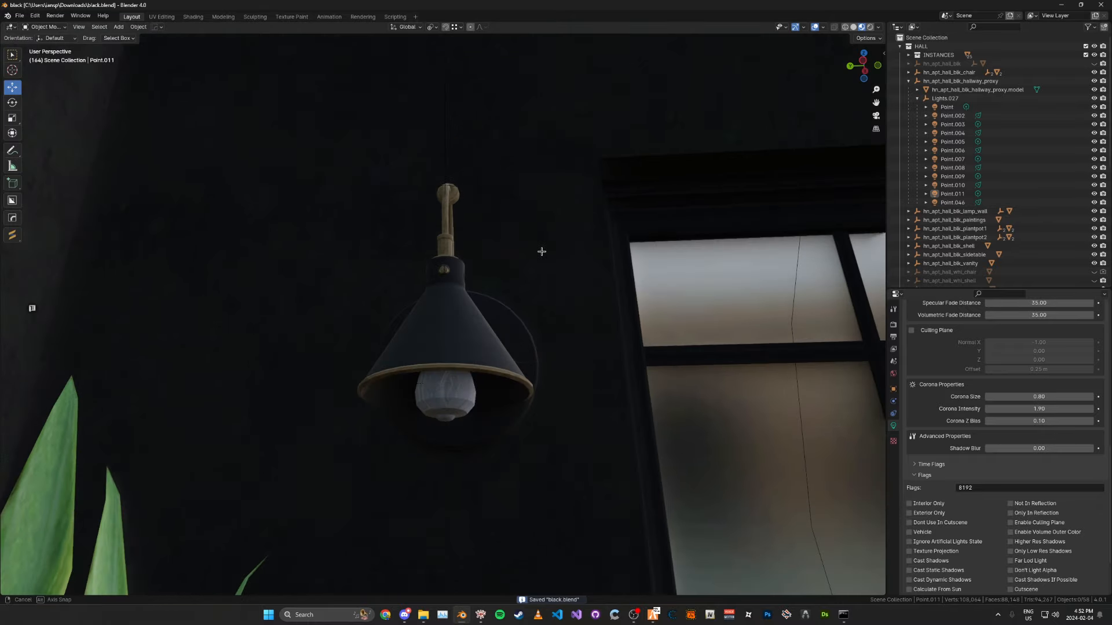
click(571, 232)
scroll(521, 262, down, 4)
scroll(451, 252, down, 3)
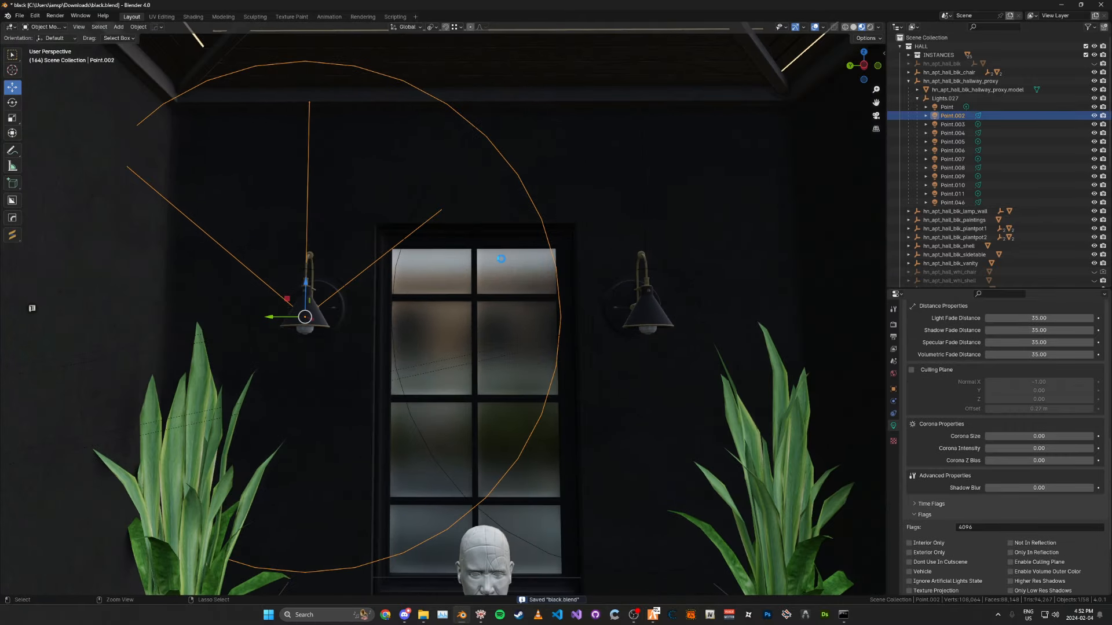
scroll(400, 245, down, 2)
scroll(400, 245, up, 4)
scroll(399, 246, down, 5)
scroll(400, 246, down, 2)
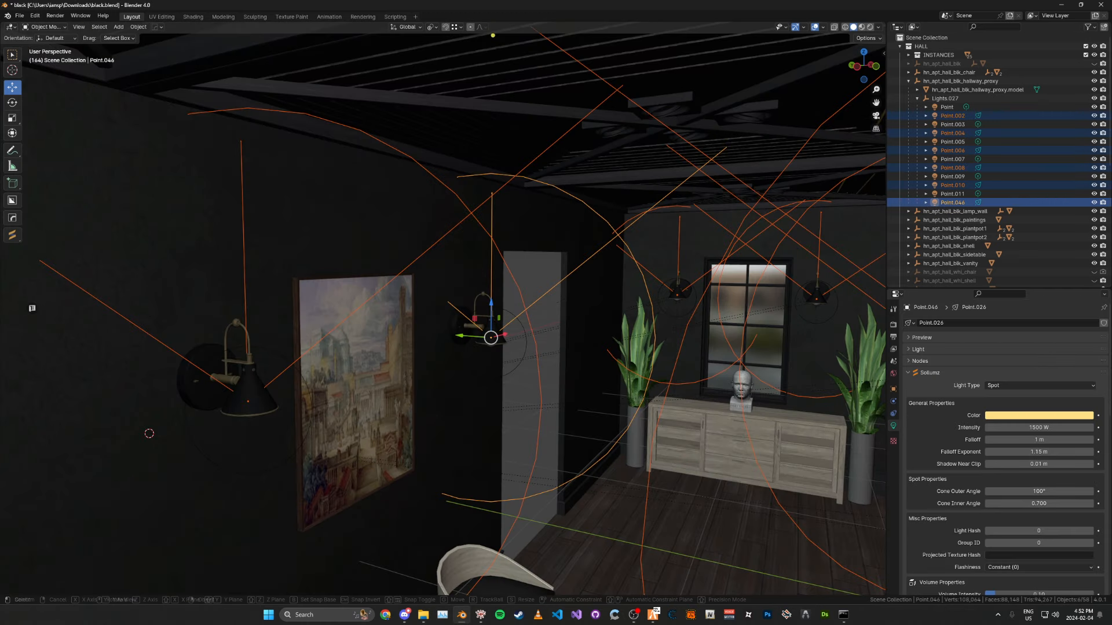
text(180)
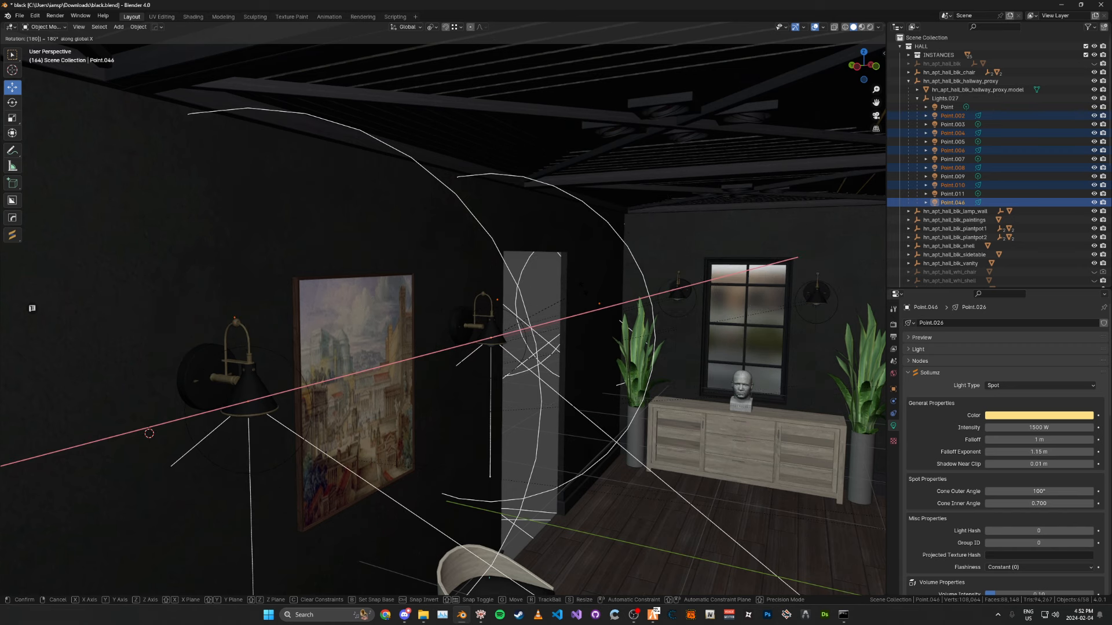
Step: Rotate the selected spot lights 180 degrees about X so their cones face the other way
key(Return)
key(ctrl+z)
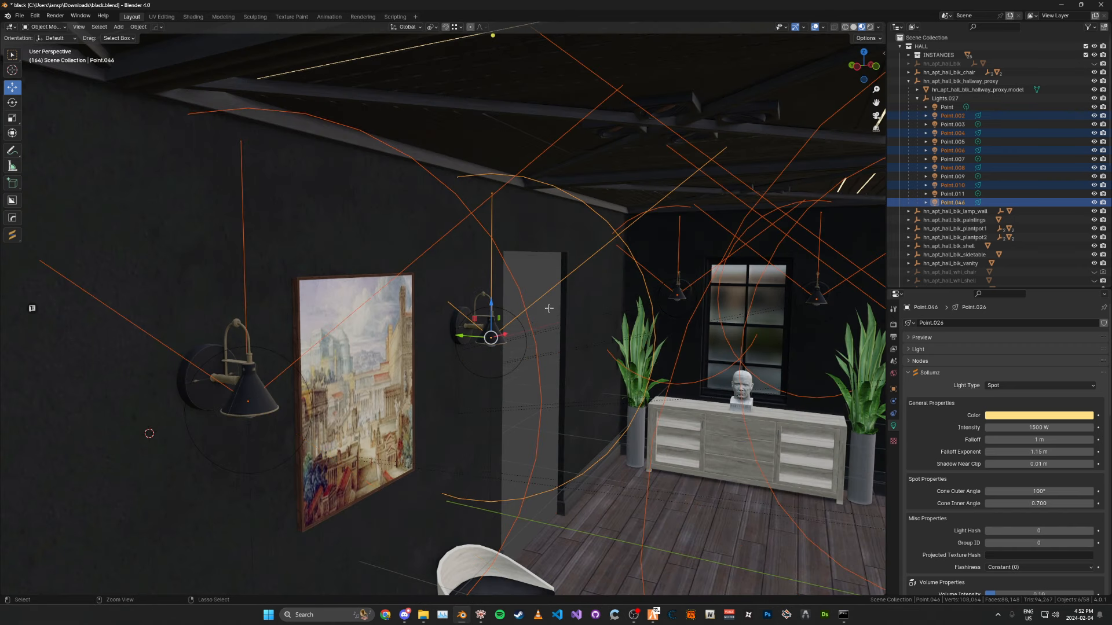
click(433, 26)
click(461, 69)
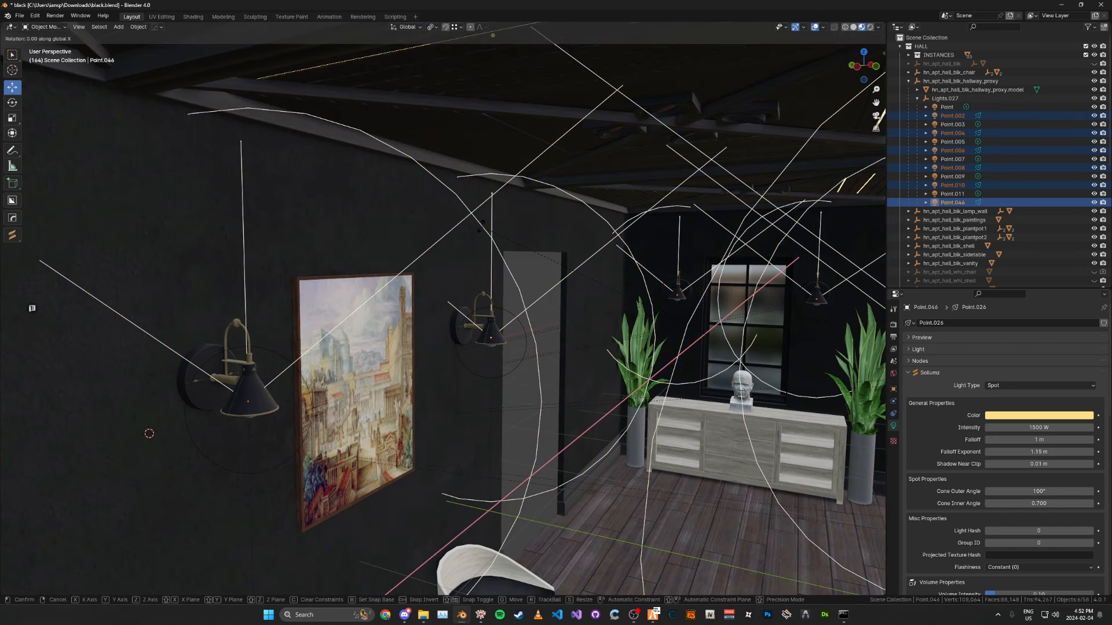
text(rx180)
key(Return)
click(593, 390)
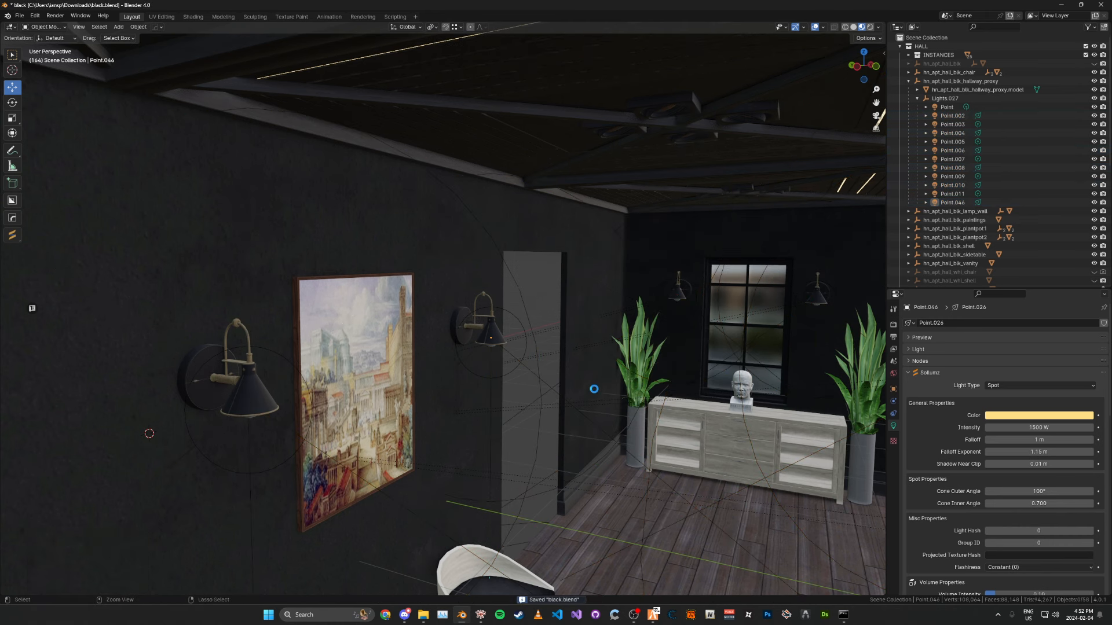
Step: Look up toward the ceiling and select the original Point light
mouse_move(585, 380)
middle_down()
mouse_move(487, 330)
mouse_move(521, 312)
middle_up()
mouse_move(584, 296)
middle_down()
mouse_move(521, 331)
mouse_move(470, 182)
mouse_move(487, 250)
mouse_move(512, 241)
mouse_move(609, 261)
mouse_move(695, 241)
middle_up()
click(946, 106)
Step: In top view, duplicate the Point light and centre the copy on a ceiling fixture along Y and X
key(KP_7)
scroll(556, 314, down, 3)
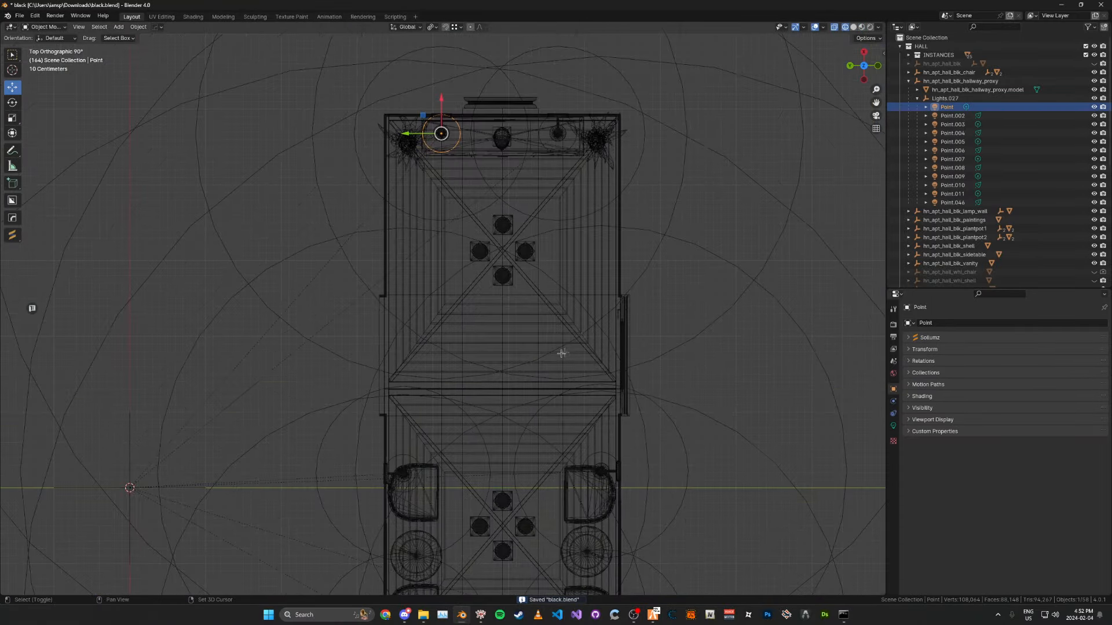
key(shift+d)
click(674, 346)
scroll(677, 344, up, 3)
key(g)
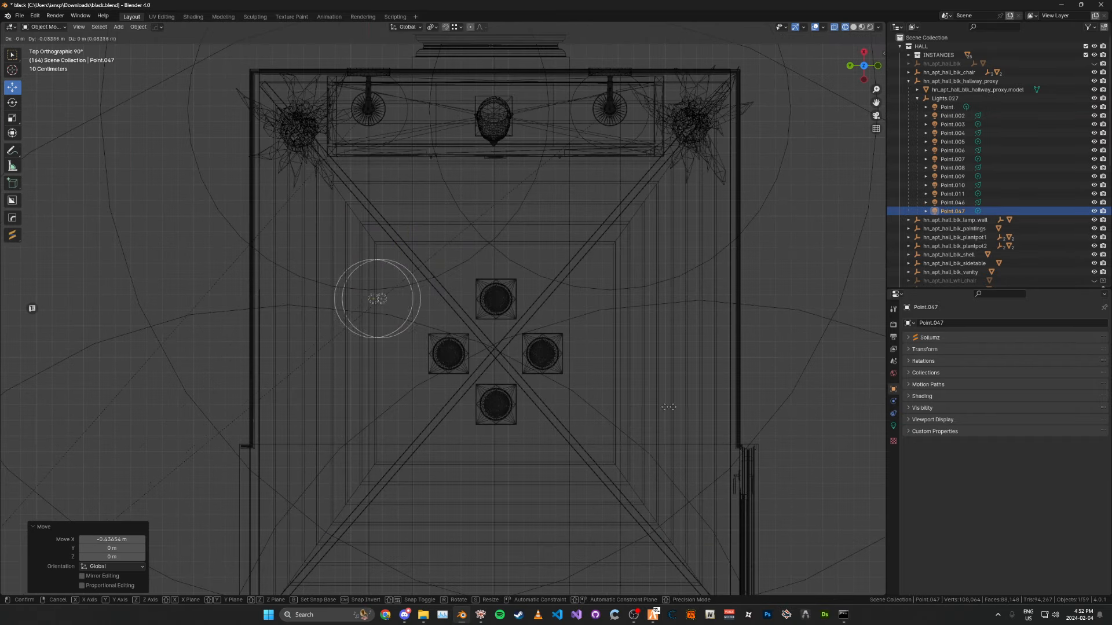
key(y)
click(675, 347)
scroll(676, 386, up, 4)
key(g)
key(y)
key(x)
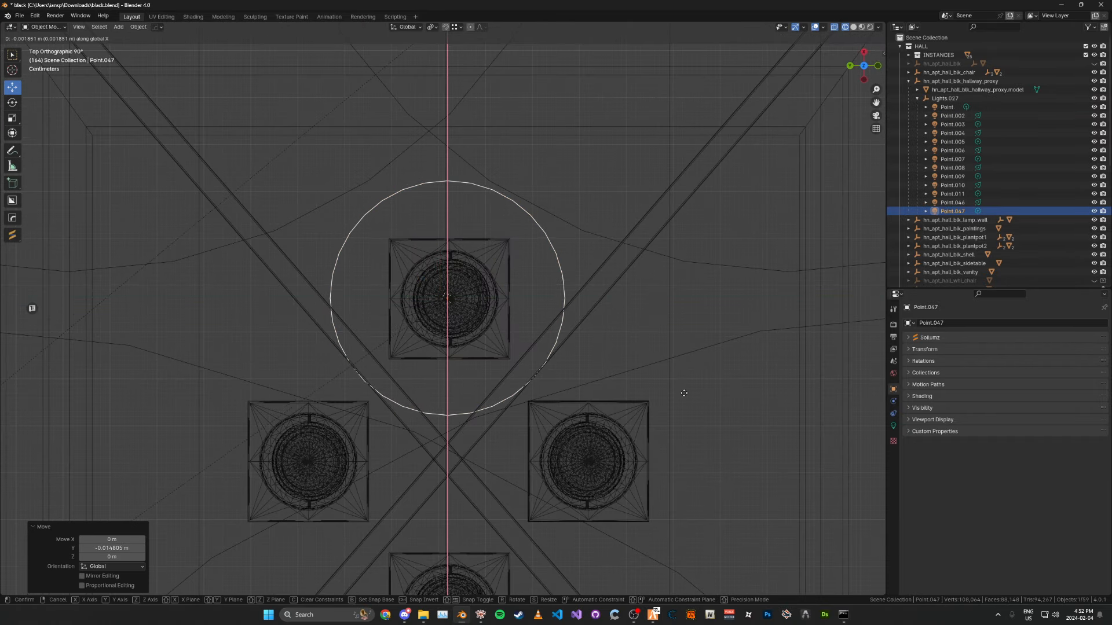
click(683, 391)
Step: In left view, raise the copy along Z up inside the recessed ceiling light
key(KP_3)
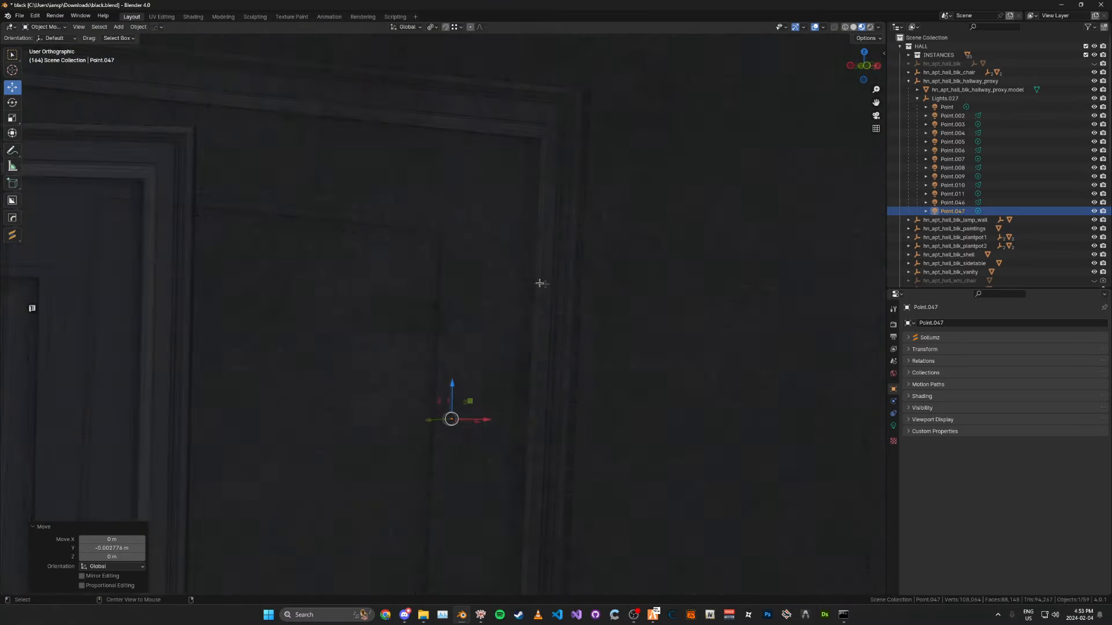
scroll(521, 331, down, 3)
key(g)
key(x)
key(z)
click(442, 180)
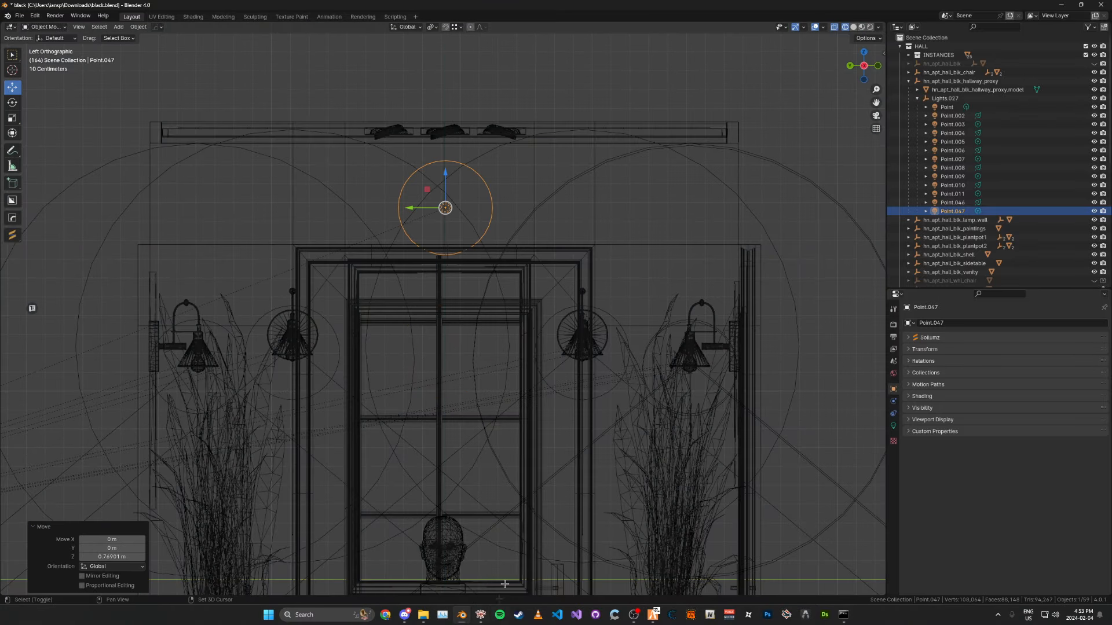
scroll(575, 337, up, 5)
key(g)
key(z)
click(575, 209)
key(z)
Step: Show the Sollumz Light Tools presets and Point.047's light data settings in rendered shading
click(591, 248)
mouse_move(591, 331)
middle_down()
mouse_move(564, 326)
mouse_move(608, 260)
middle_up()
key(n)
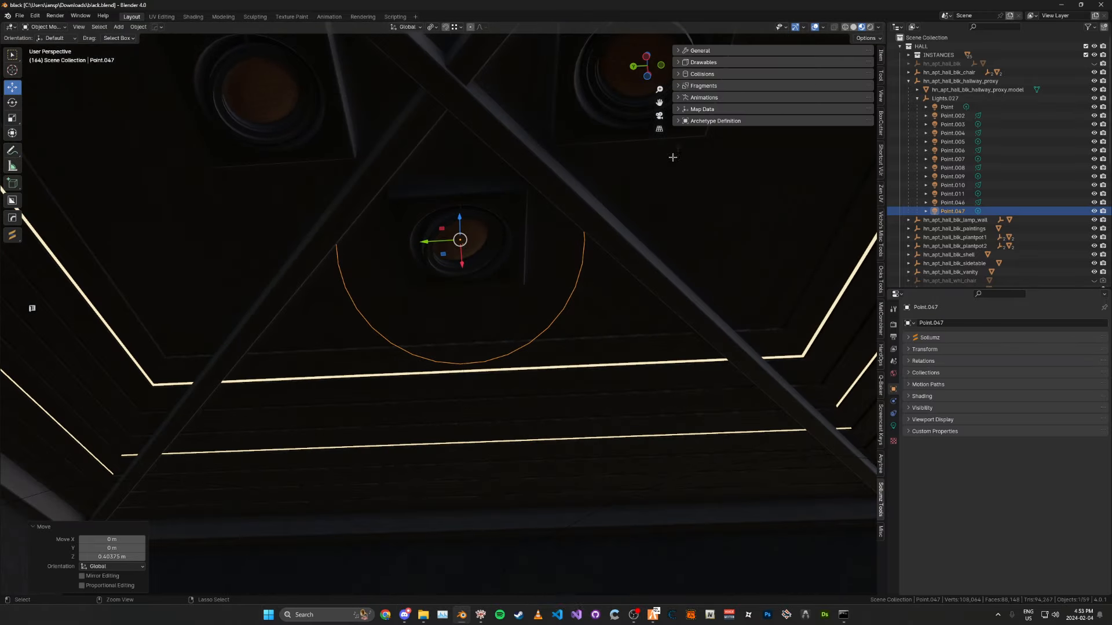
click(695, 62)
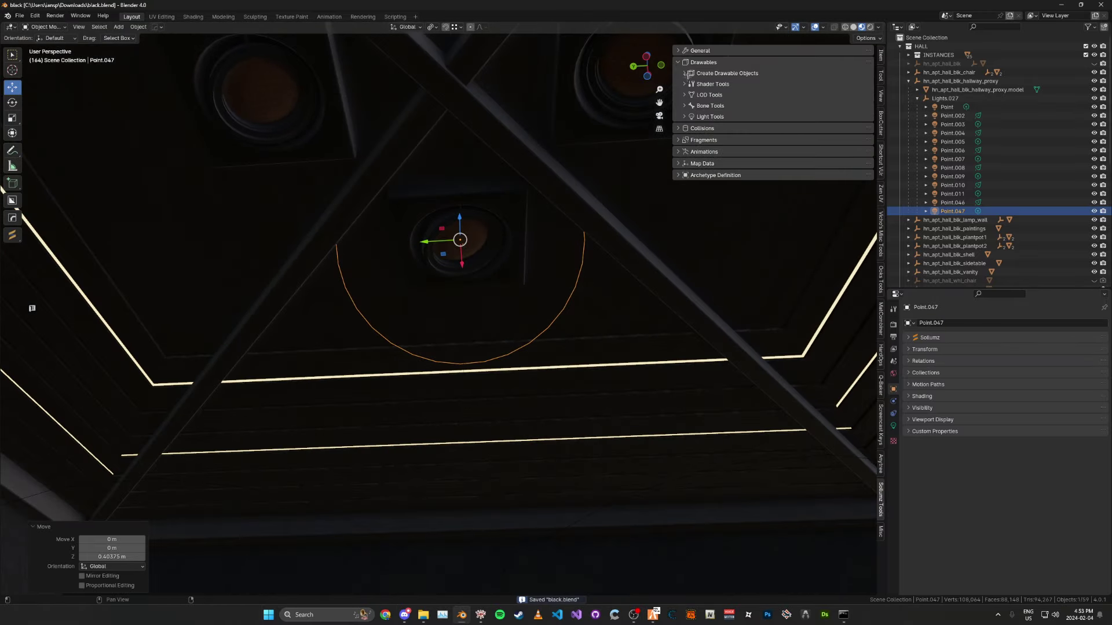
click(701, 118)
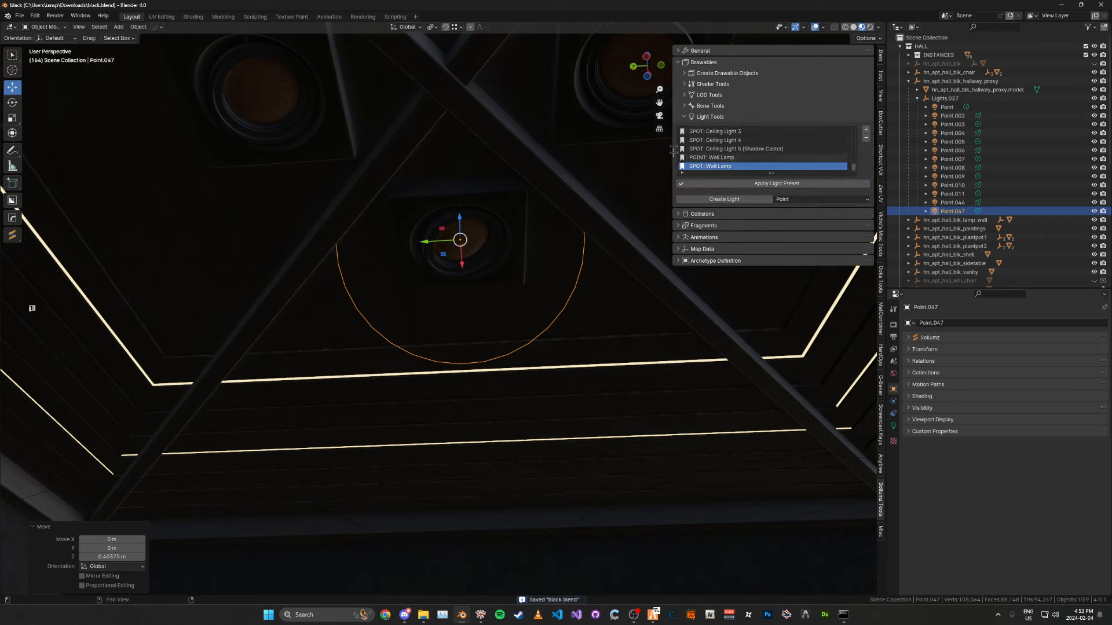
scroll(738, 154, down, 2)
scroll(737, 154, down, 4)
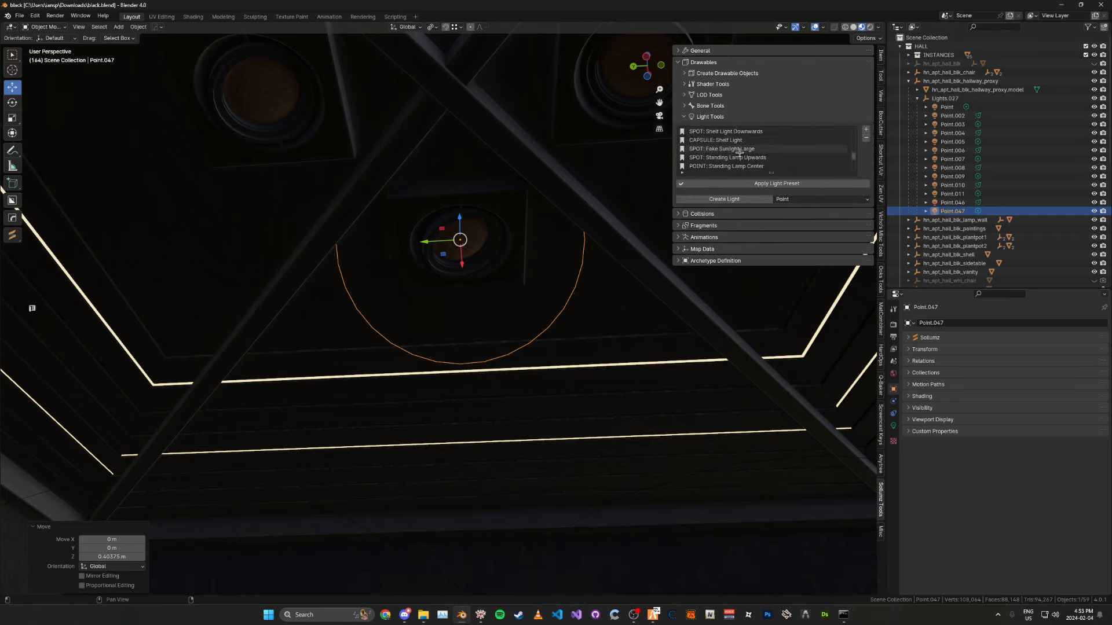
scroll(747, 147, down, 3)
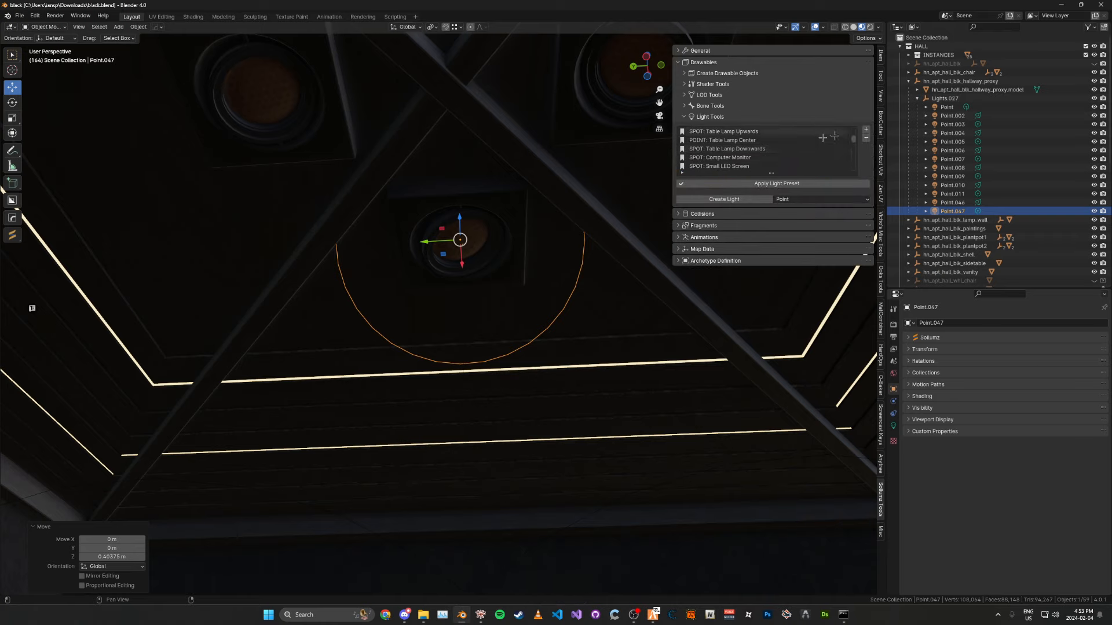
scroll(602, 175, up, 3)
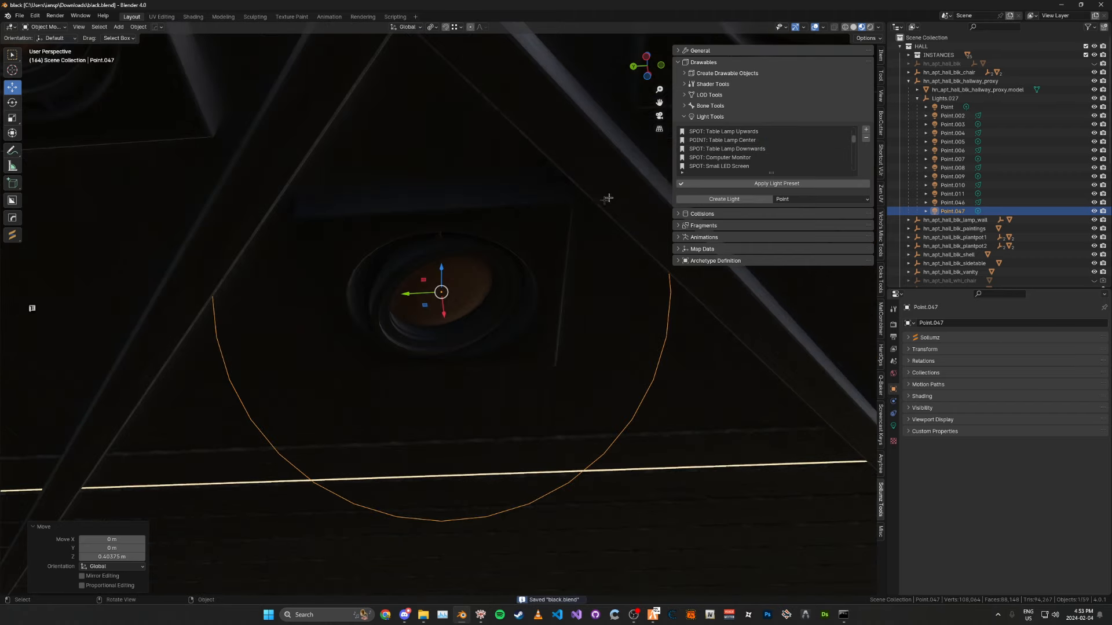
click(726, 149)
scroll(486, 287, down, 3)
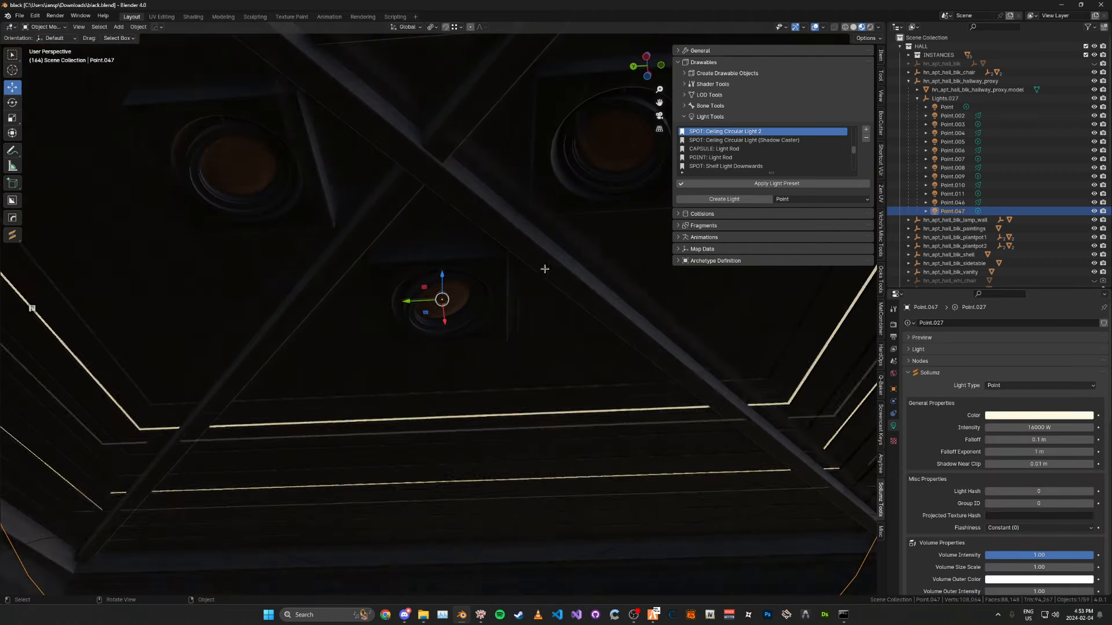
Step: Make Point.047 a spot light, apply the 'SPOT: Ceiling Circular Light 1' preset and save
click(1038, 385)
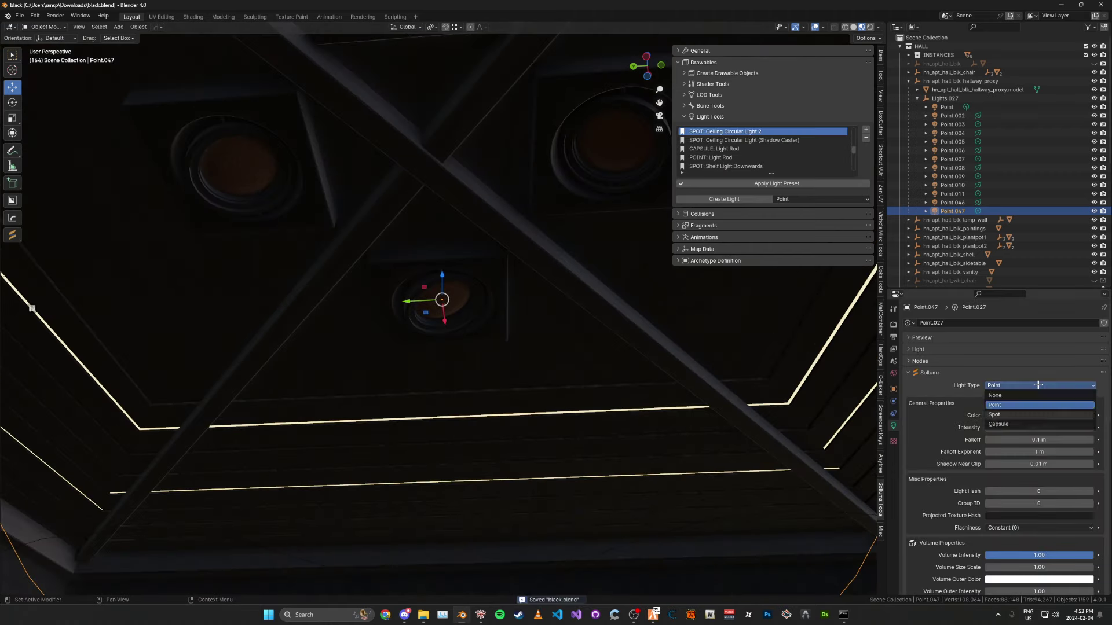
click(1028, 416)
scroll(734, 155, down, 3)
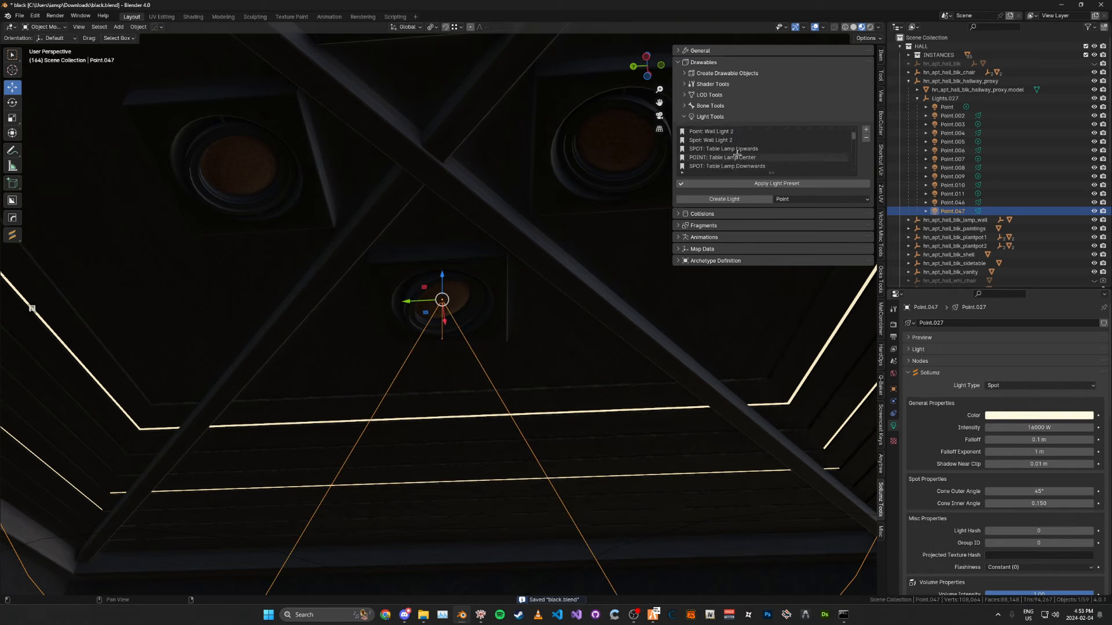
scroll(737, 155, down, 3)
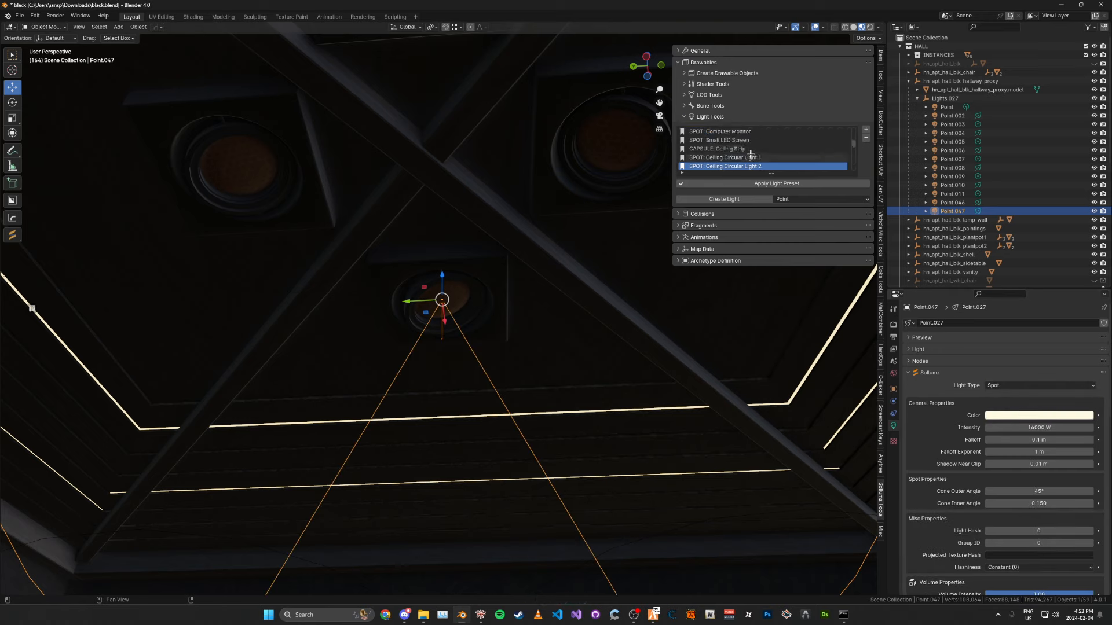
click(748, 157)
click(752, 183)
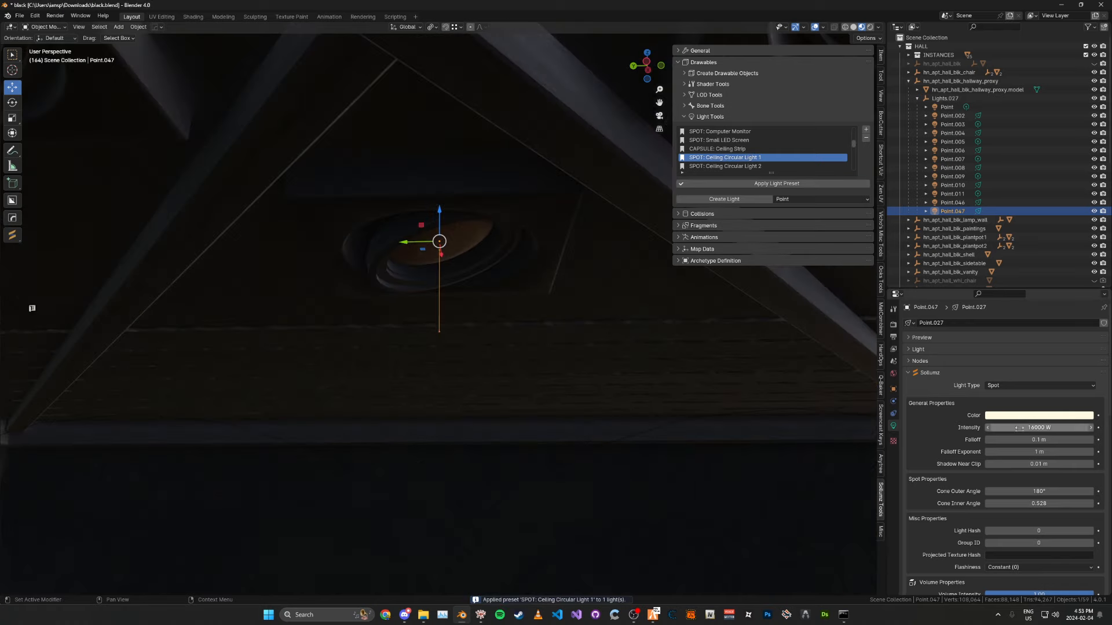
key(ctrl+s)
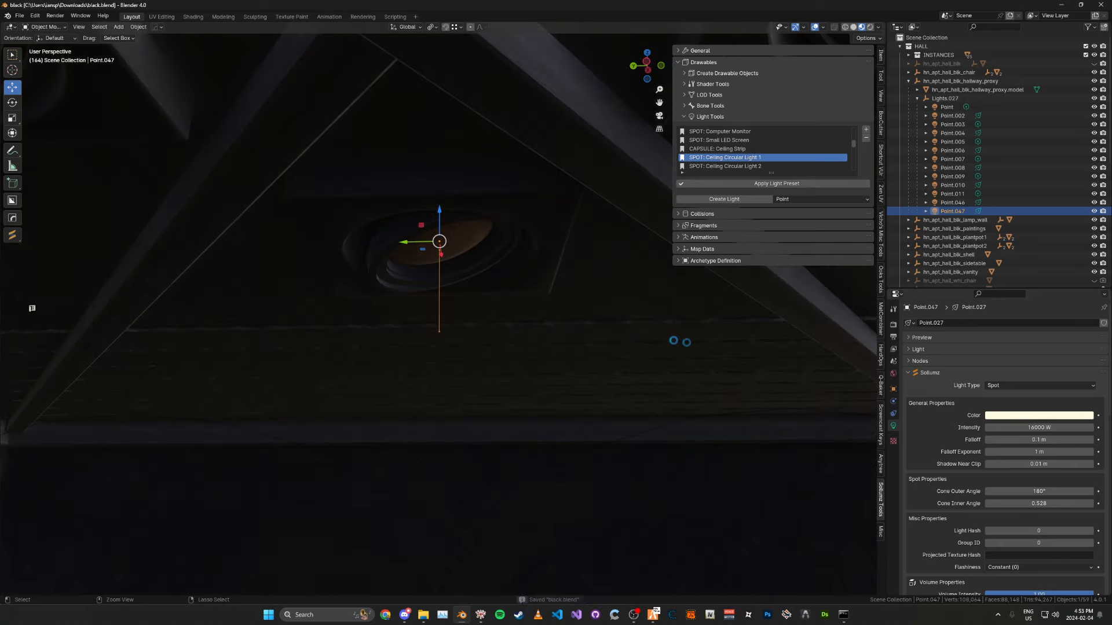
Step: Inspect the light from side and perspective views and save the file again
middle_drag(695, 348, 683, 377)
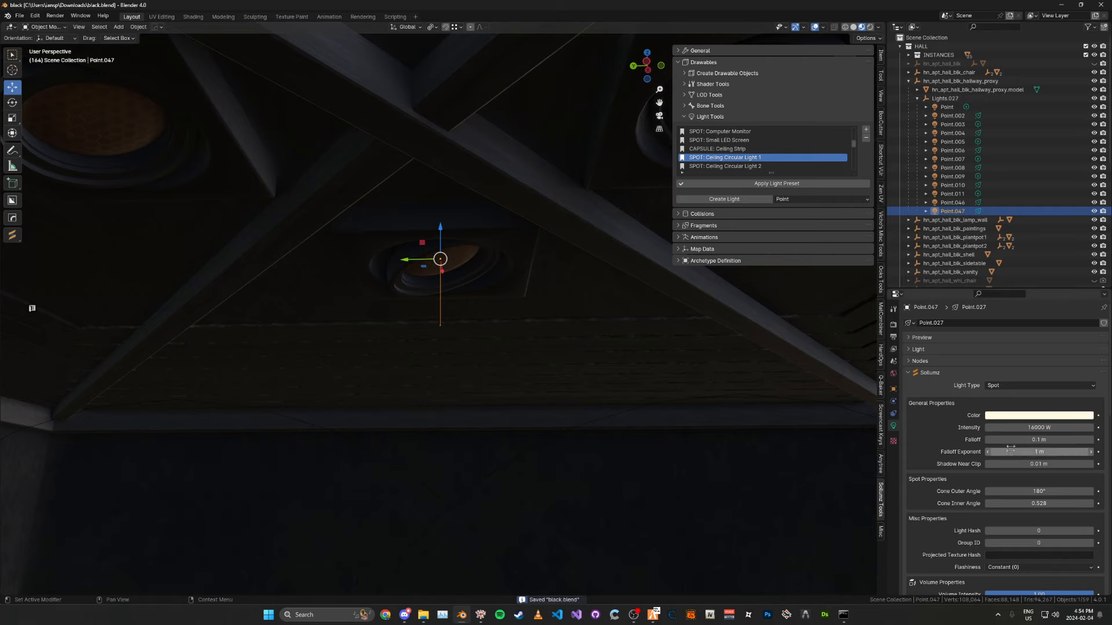
scroll(705, 377, down, 3)
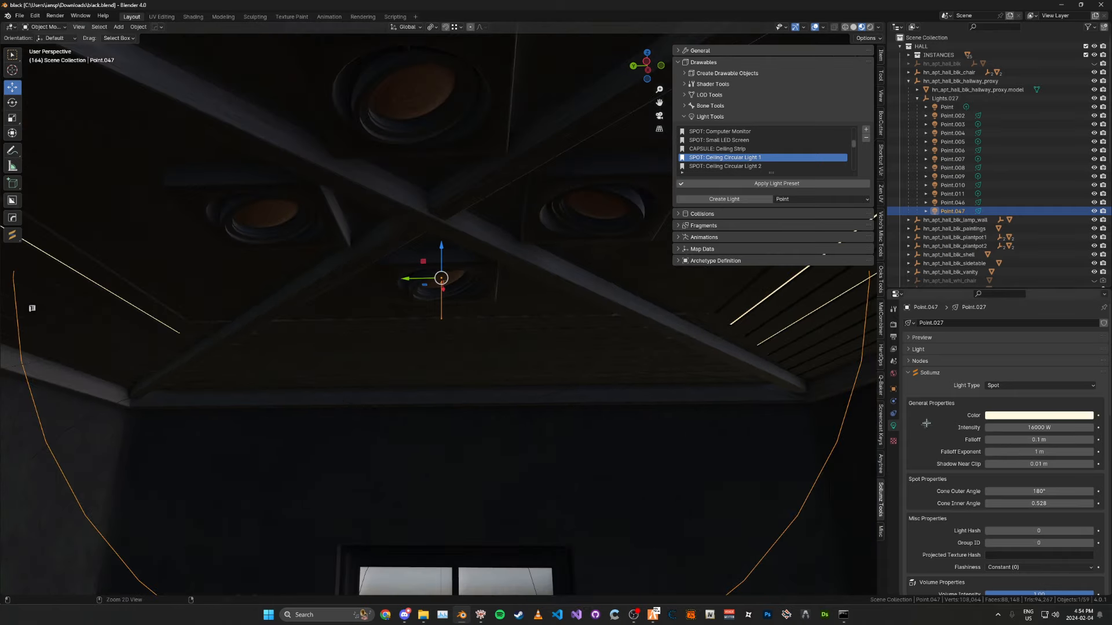
scroll(926, 423, down, 2)
mouse_move(706, 377)
middle_down()
mouse_move(758, 412)
mouse_move(758, 387)
mouse_move(743, 375)
middle_up()
key(ctrl+s)
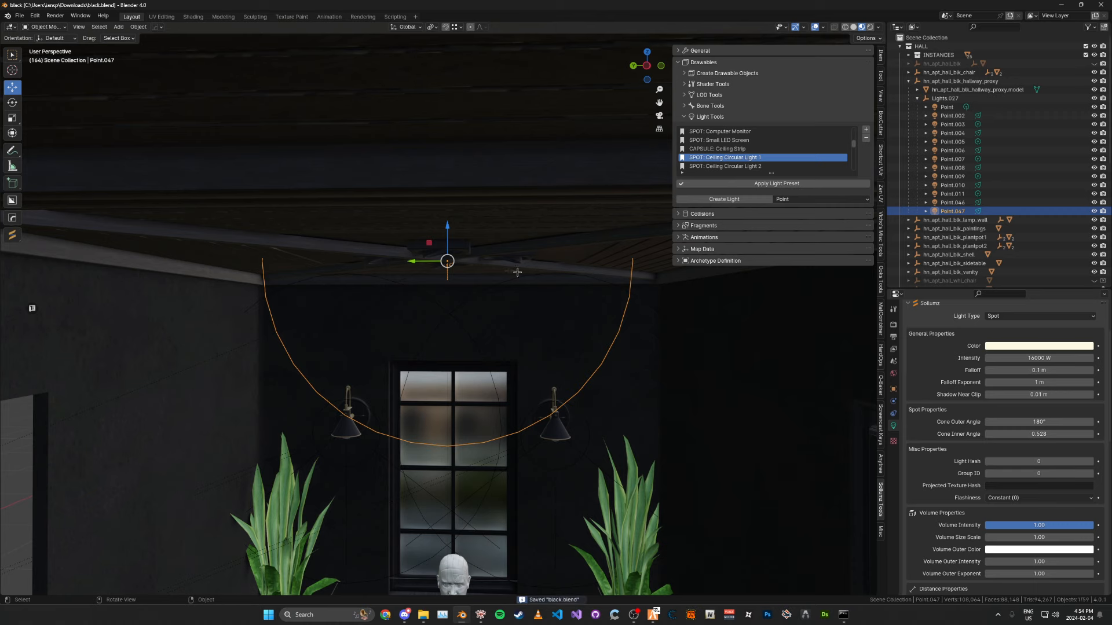
key(ctrl+KP_3)
scroll(521, 252, up, 2)
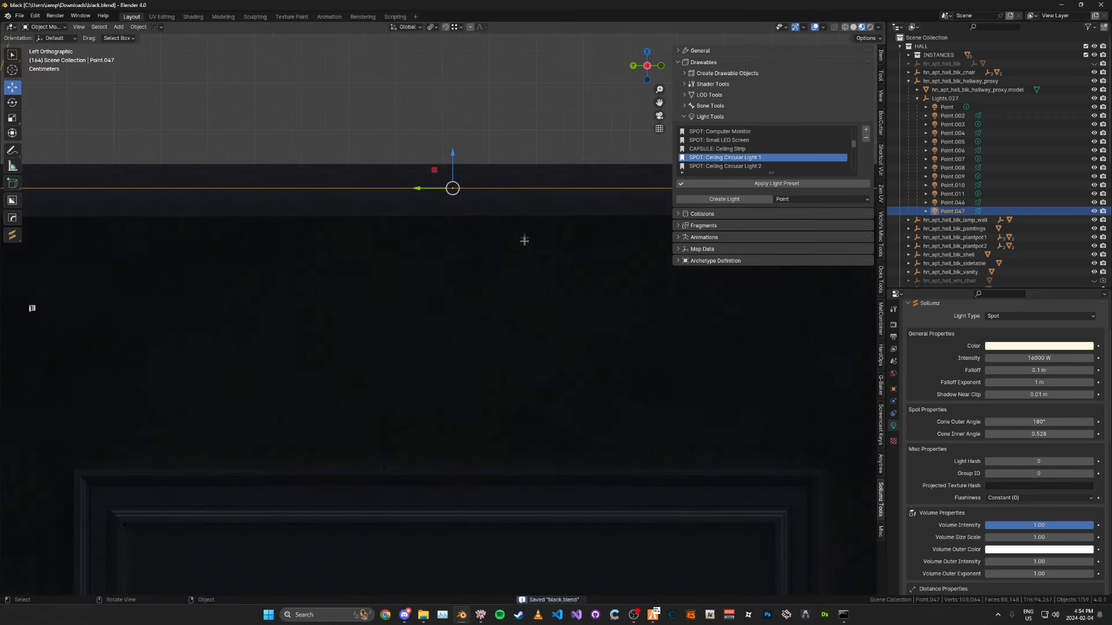
key(KP_0)
scroll(998, 435, down, 3)
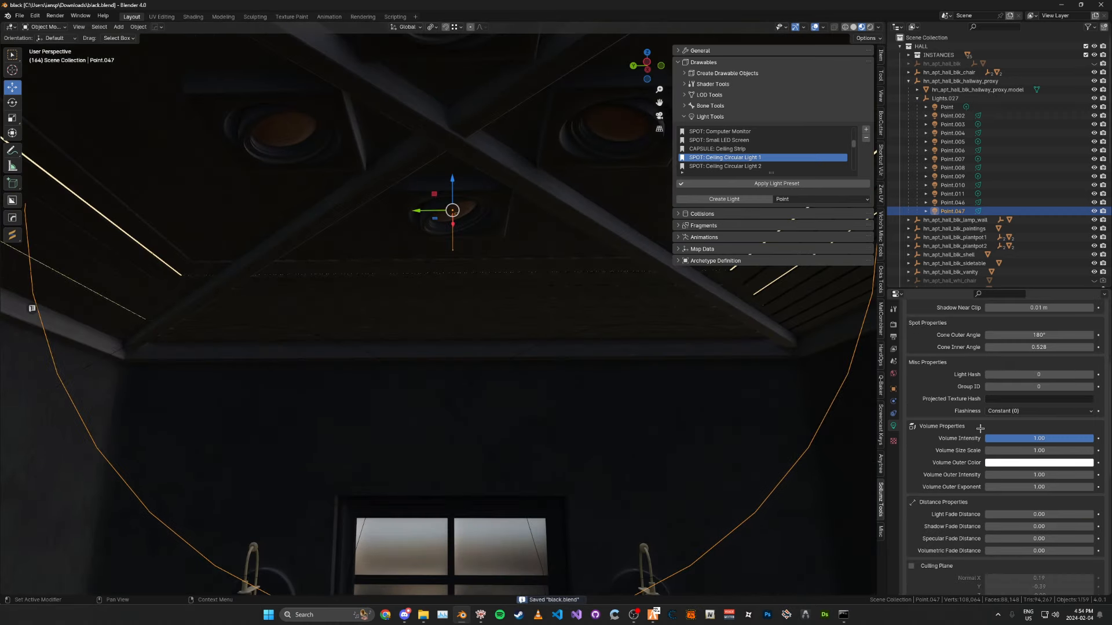
scroll(980, 428, down, 3)
scroll(964, 423, down, 2)
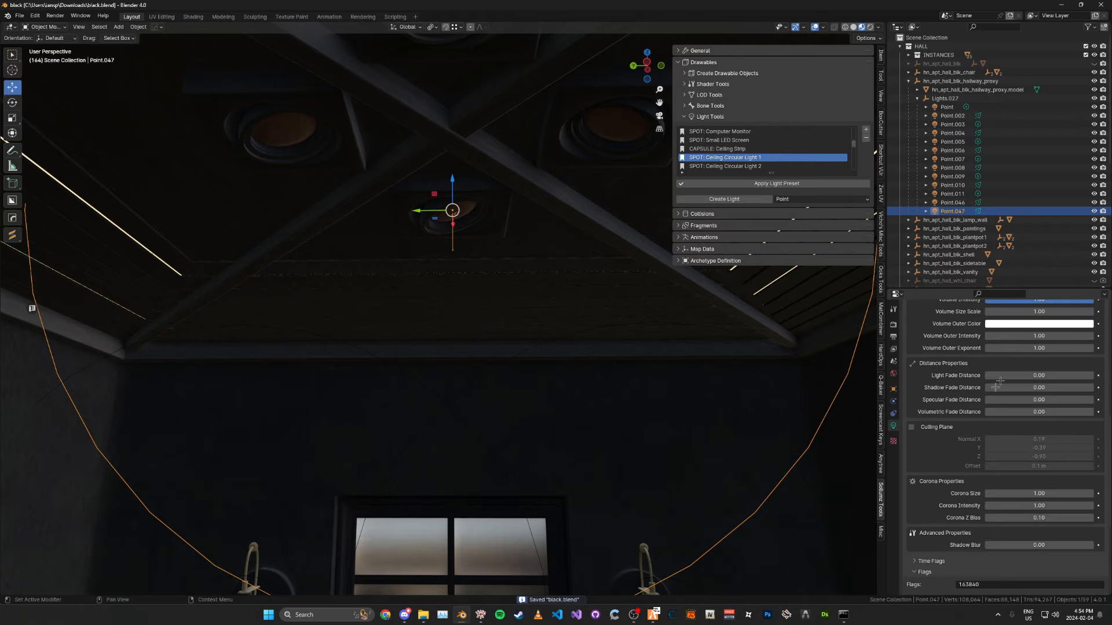
Step: Enable Point.047's culling plane, reset its normal to zero and adjust the offset, saving
click(912, 428)
middle_drag(434, 261, 391, 304)
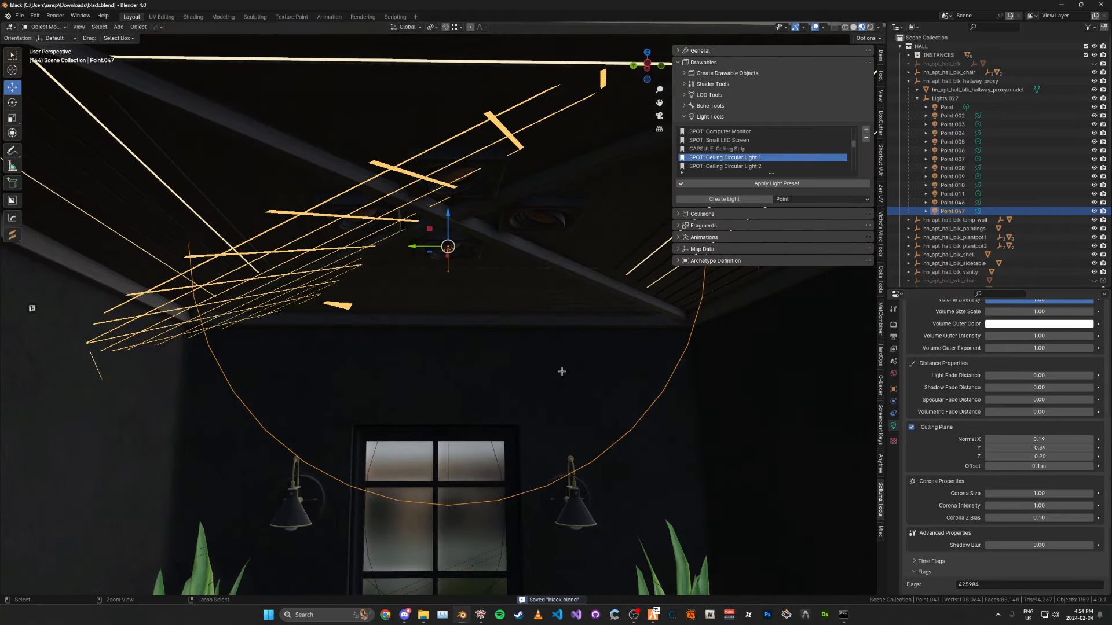
scroll(434, 261, down, 1)
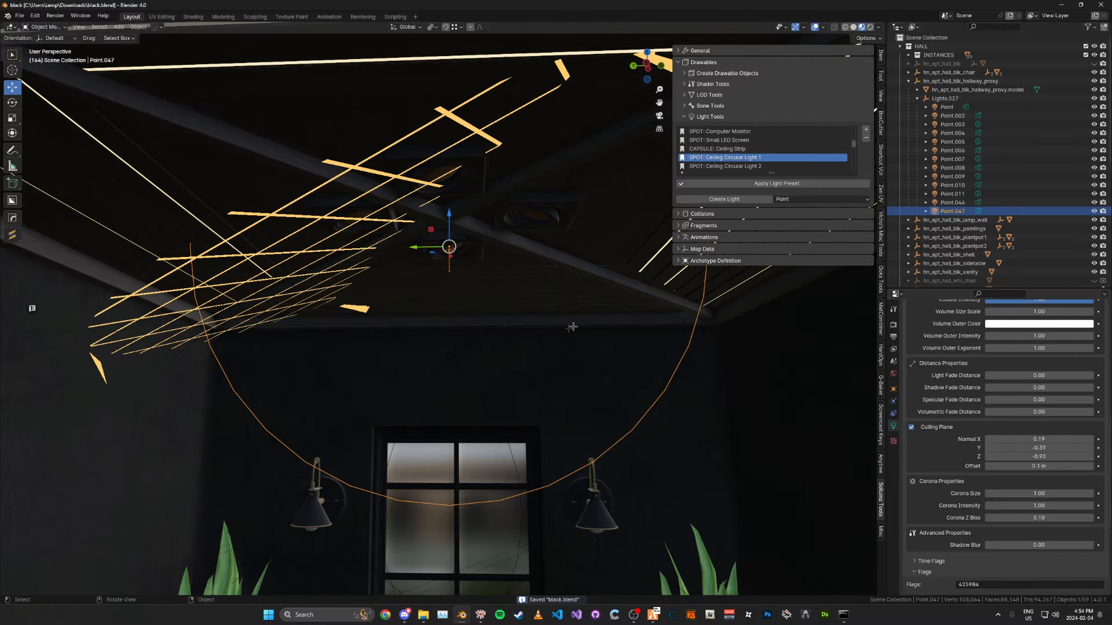
mouse_move(522, 279)
middle_down()
mouse_move(571, 314)
mouse_move(539, 304)
mouse_move(700, 368)
mouse_move(573, 288)
middle_up()
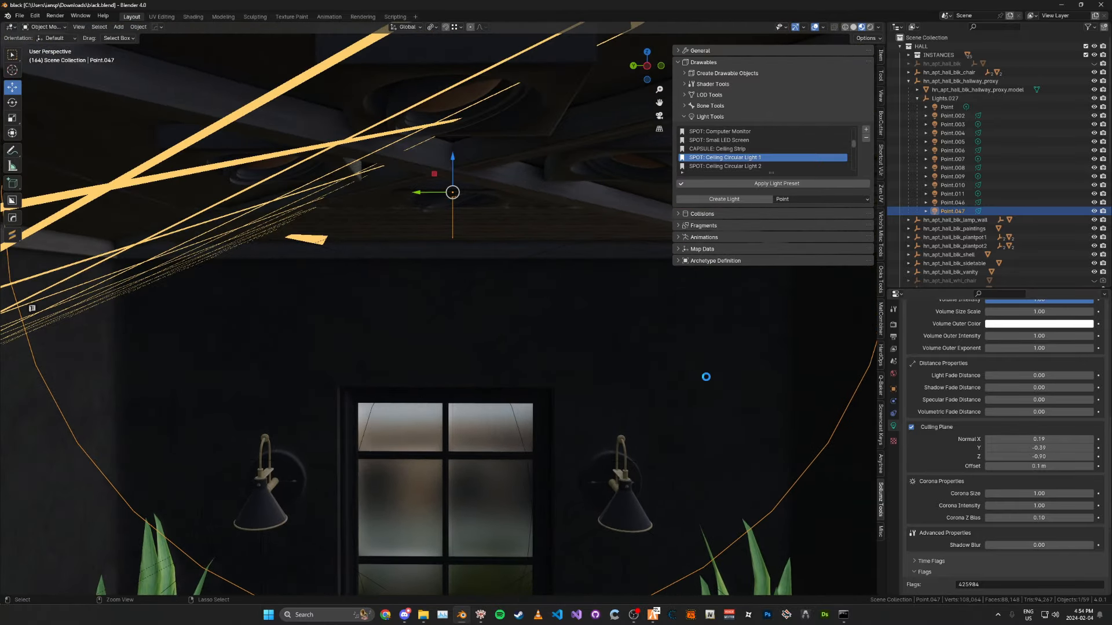
key(BackSpace)
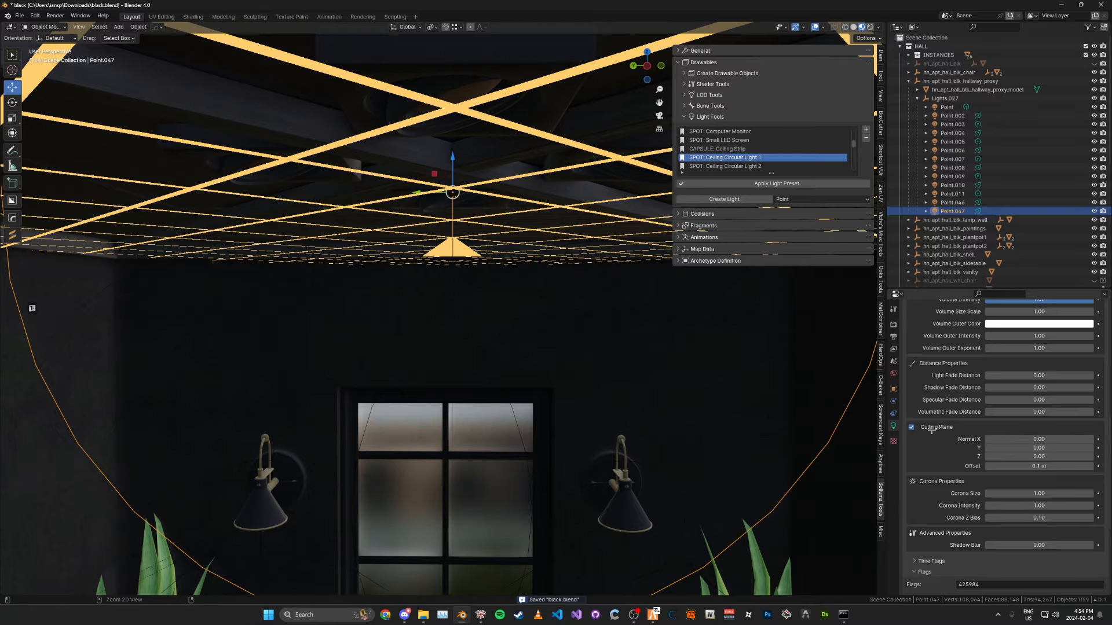
key(ctrl+s)
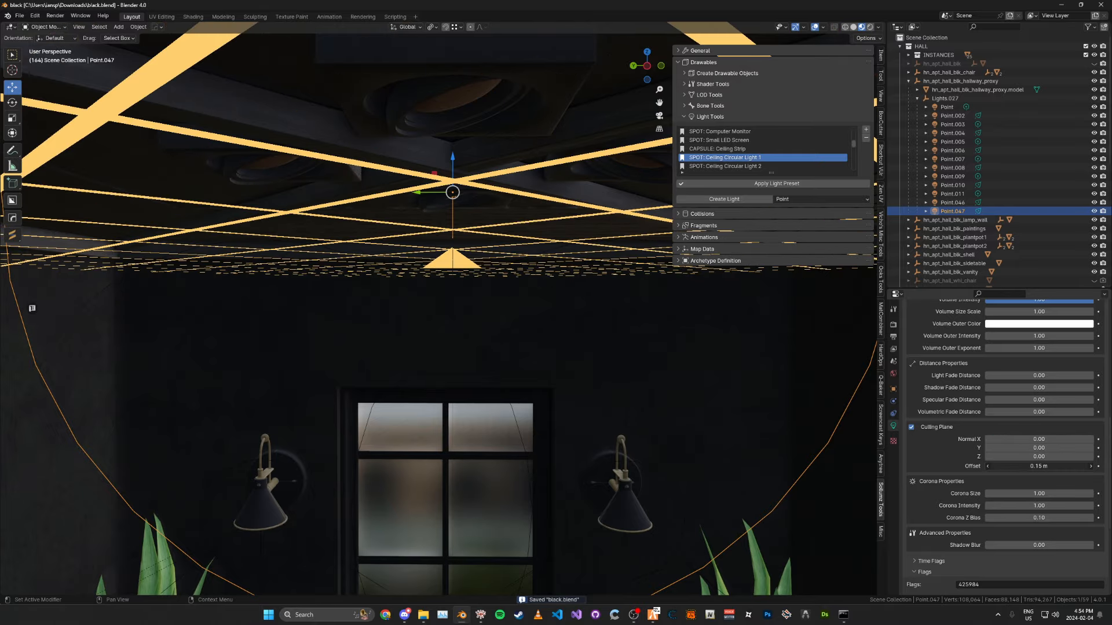
drag(1040, 466, 1031, 467)
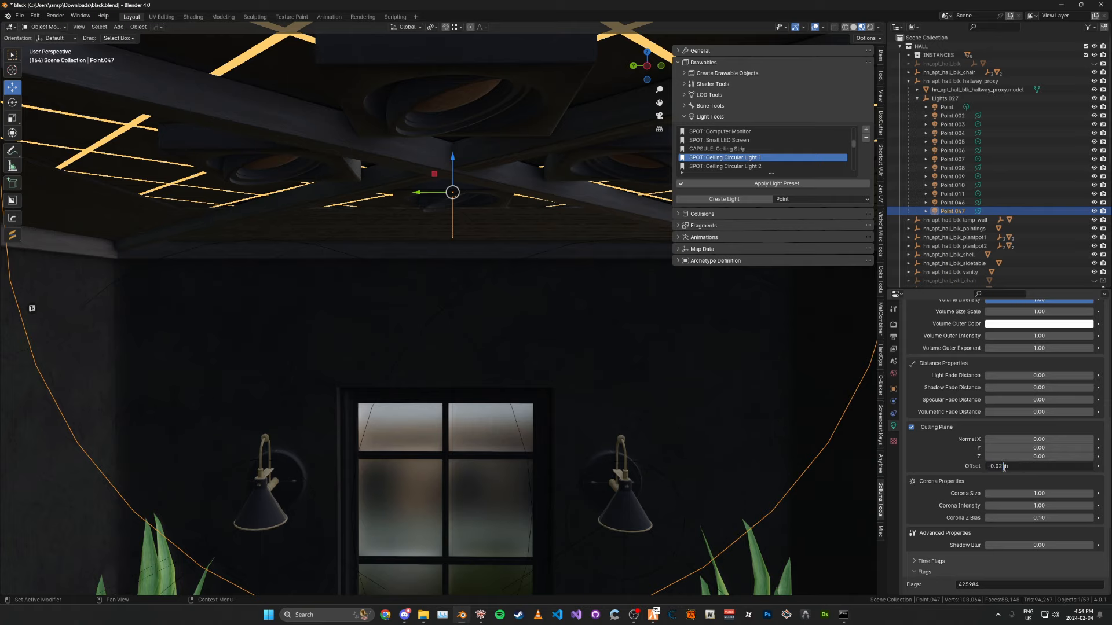
drag(1003, 466, 999, 467)
key(ctrl+s)
Step: Set the culling plane normal Z to -1 and raise its offset to 0.04 m, then save
mouse_move(435, 347)
middle_down()
mouse_move(660, 379)
mouse_move(667, 425)
middle_up()
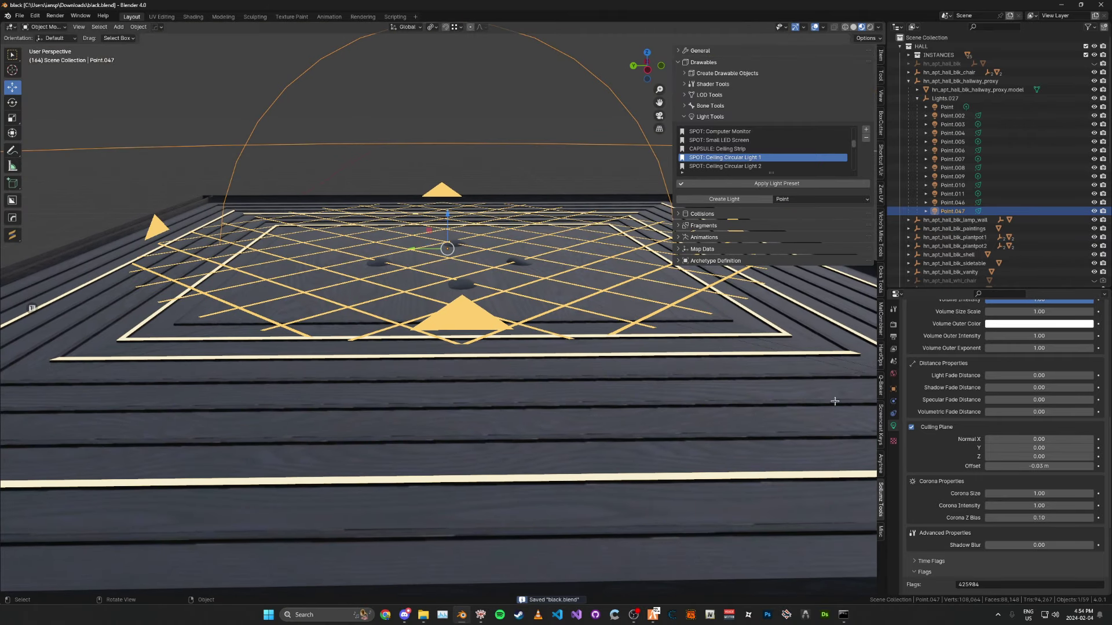
double_click(1022, 456)
text(-1)
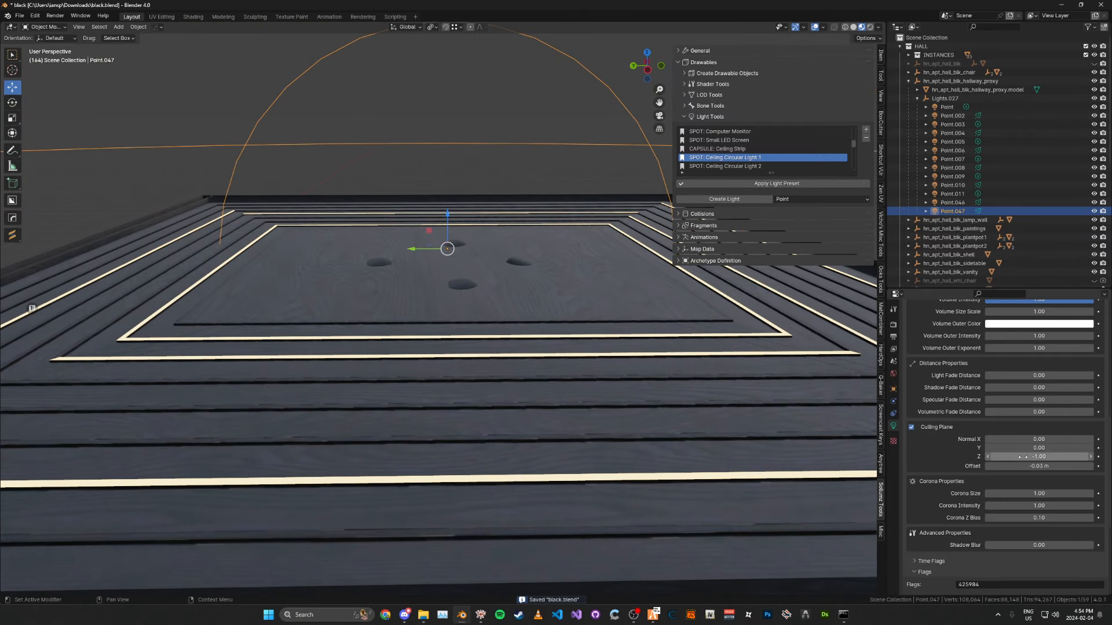
key(Return)
key(ctrl+s)
mouse_move(435, 347)
middle_down()
mouse_move(675, 373)
mouse_move(675, 260)
middle_up()
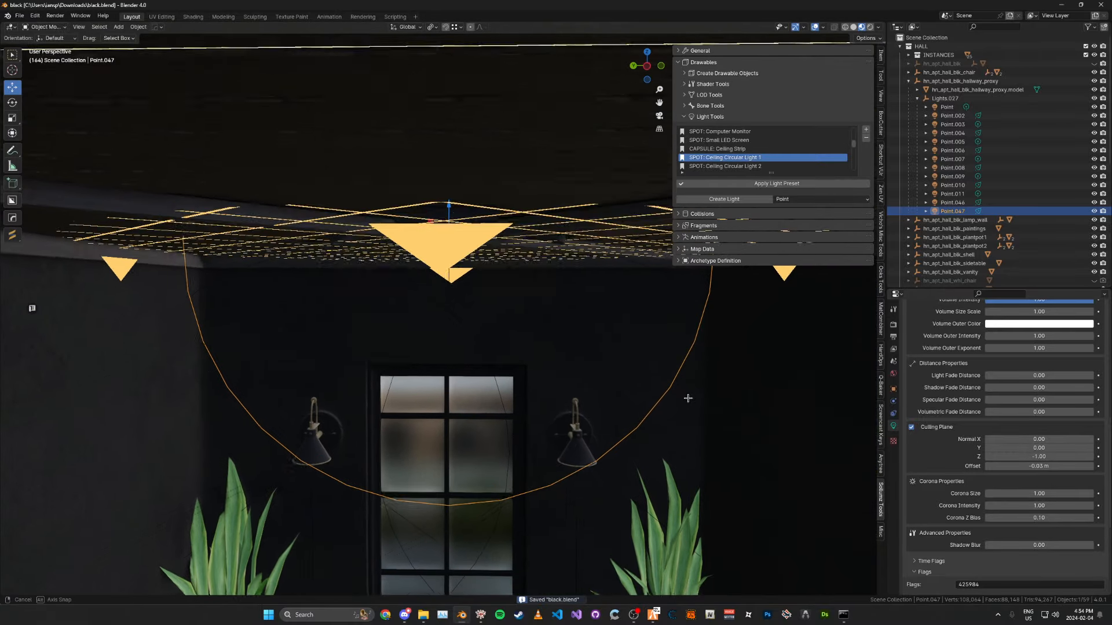
drag(1034, 466, 1046, 466)
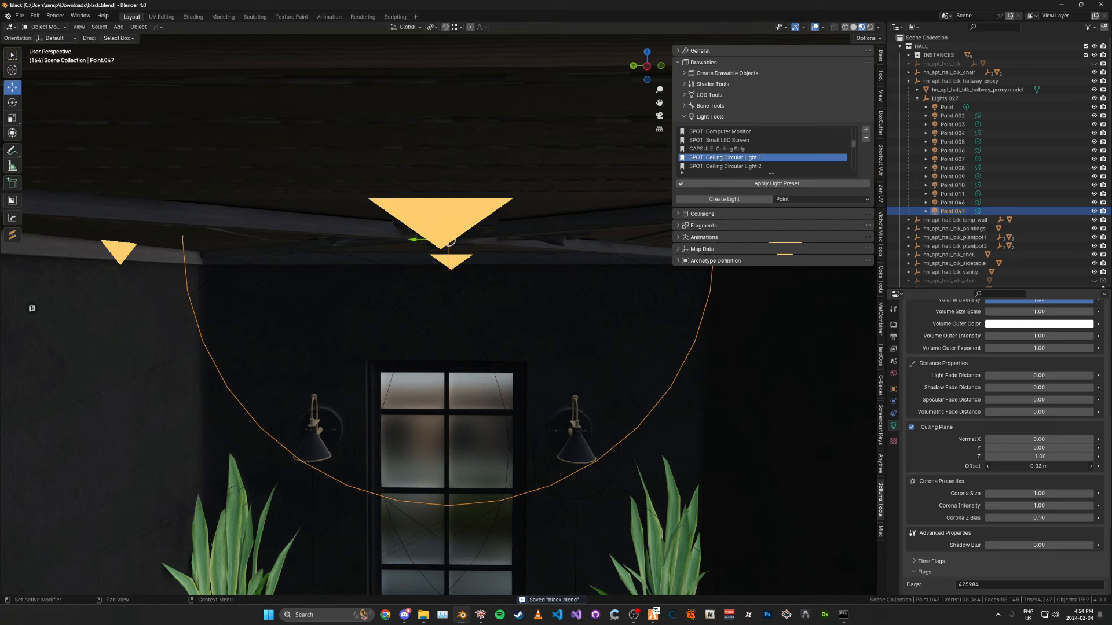
mouse_move(736, 287)
middle_down()
mouse_move(737, 387)
mouse_move(803, 378)
middle_up()
key(n)
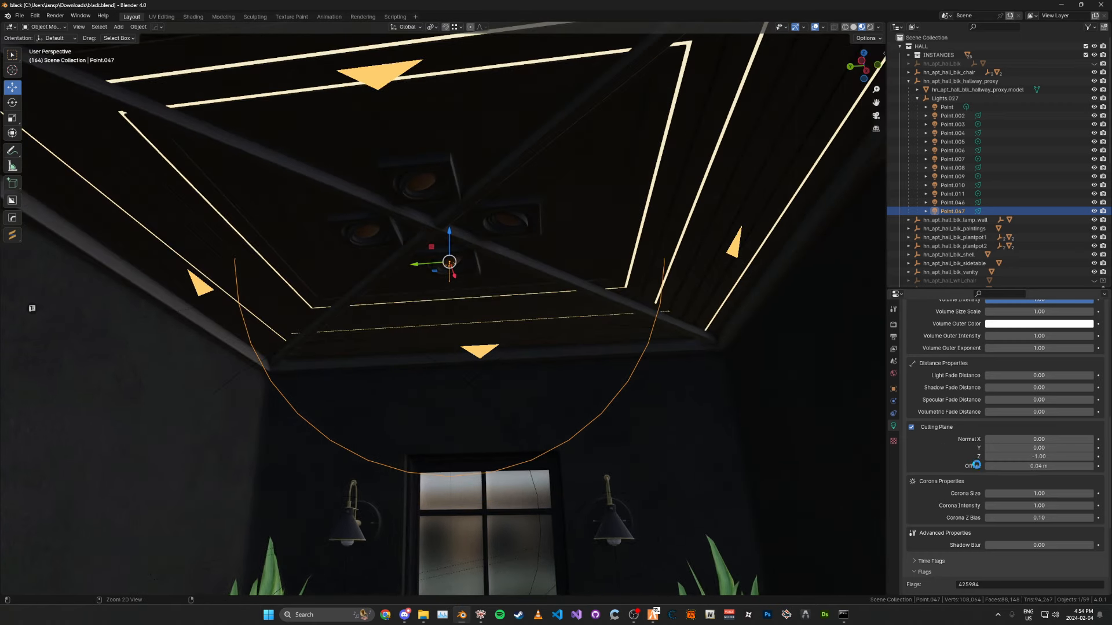
scroll(971, 470, down, 4)
Step: Zero the corona size, toggle the Enable Culling Plane flag and save
middle_drag(737, 348, 736, 330)
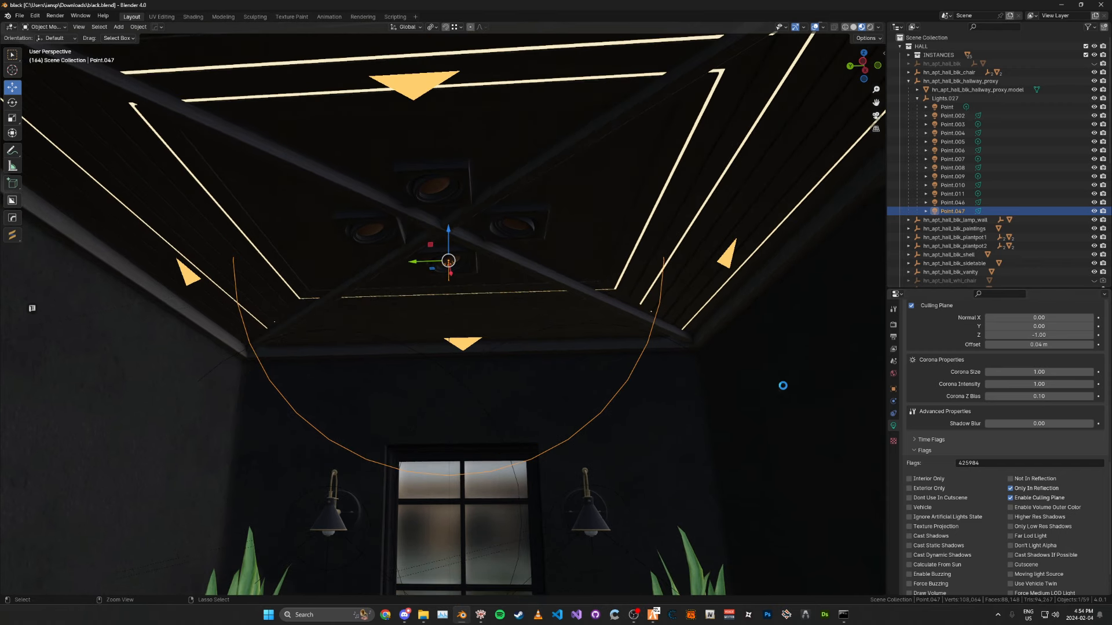
double_click(1023, 373)
text(0)
key(Return)
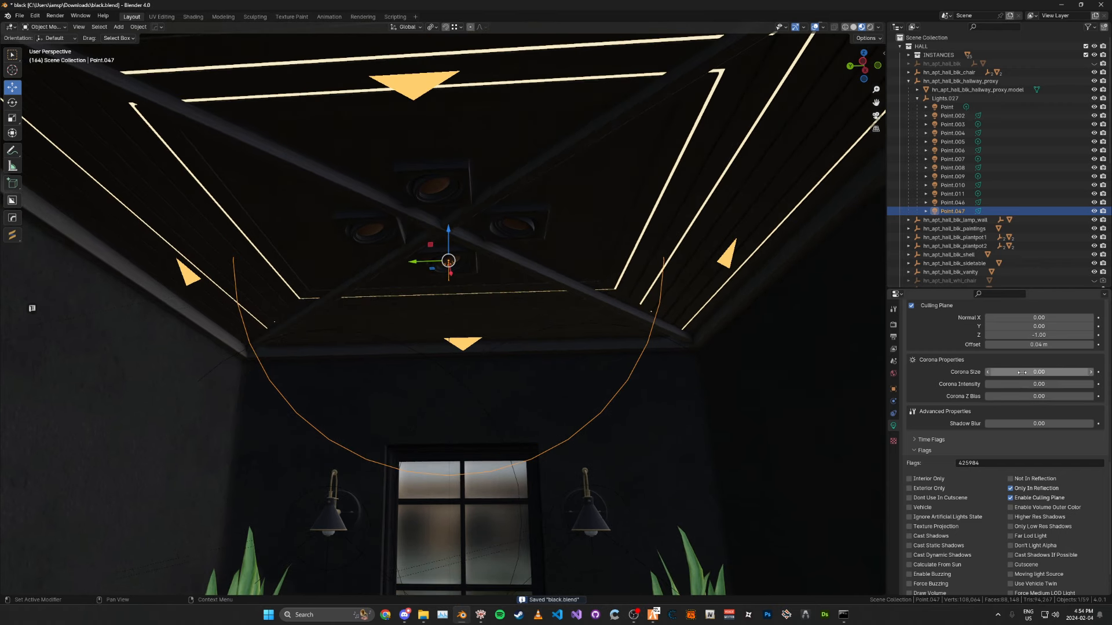
scroll(974, 452, down, 2)
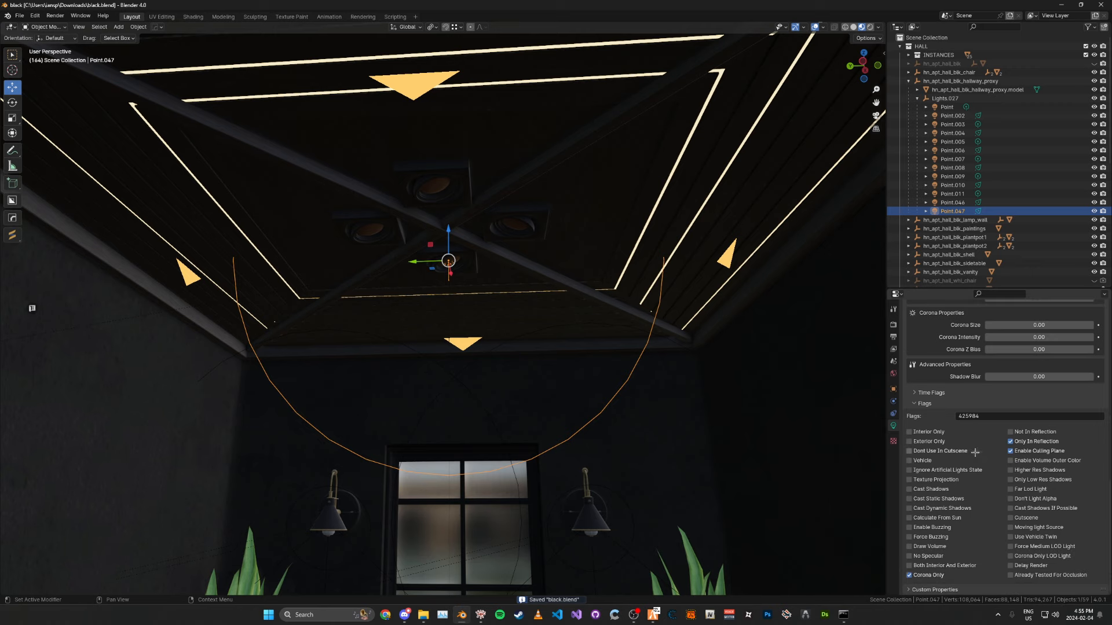
click(1004, 451)
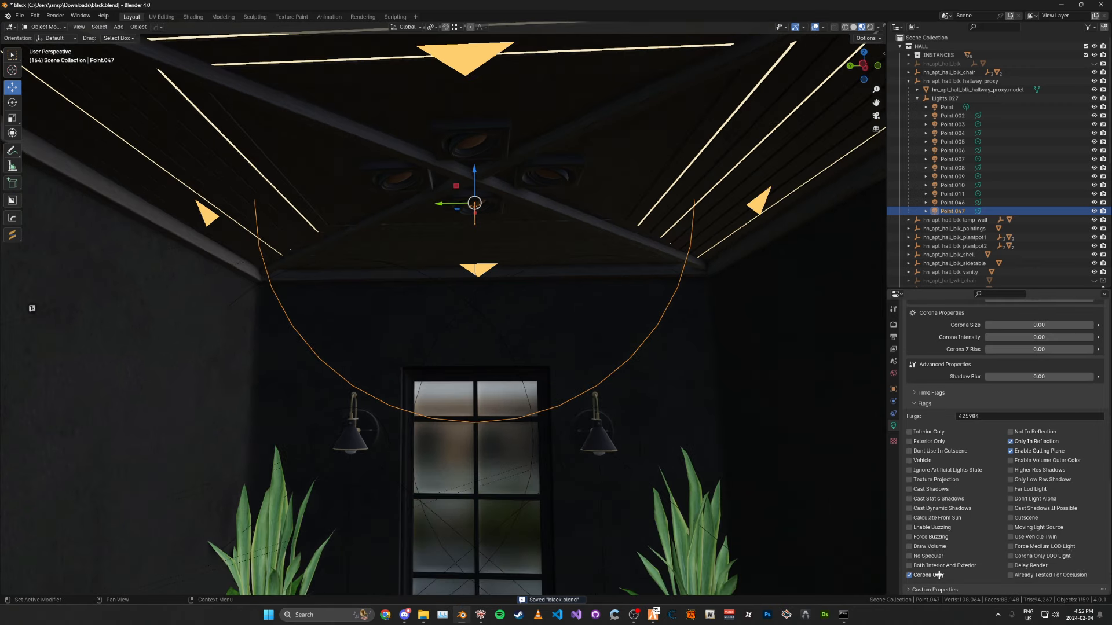
key(ctrl+s)
scroll(1020, 441, up, 3)
scroll(995, 435, up, 3)
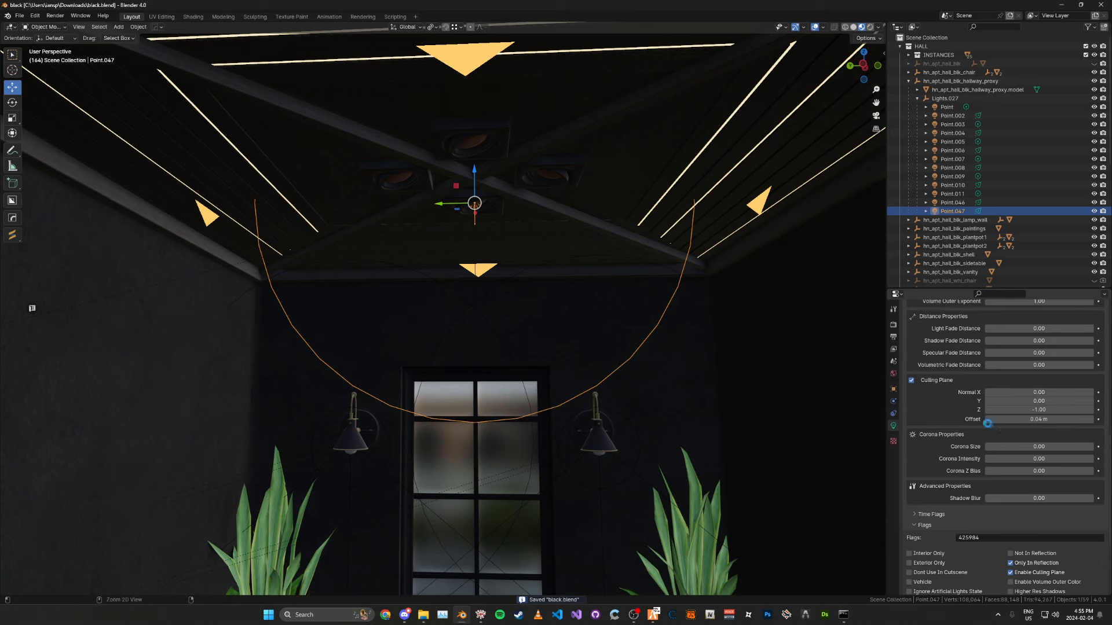
Step: Set corona size 1 and corona Z bias 0.1, then collapse the flags and time flags panels
double_click(1007, 446)
text(1)
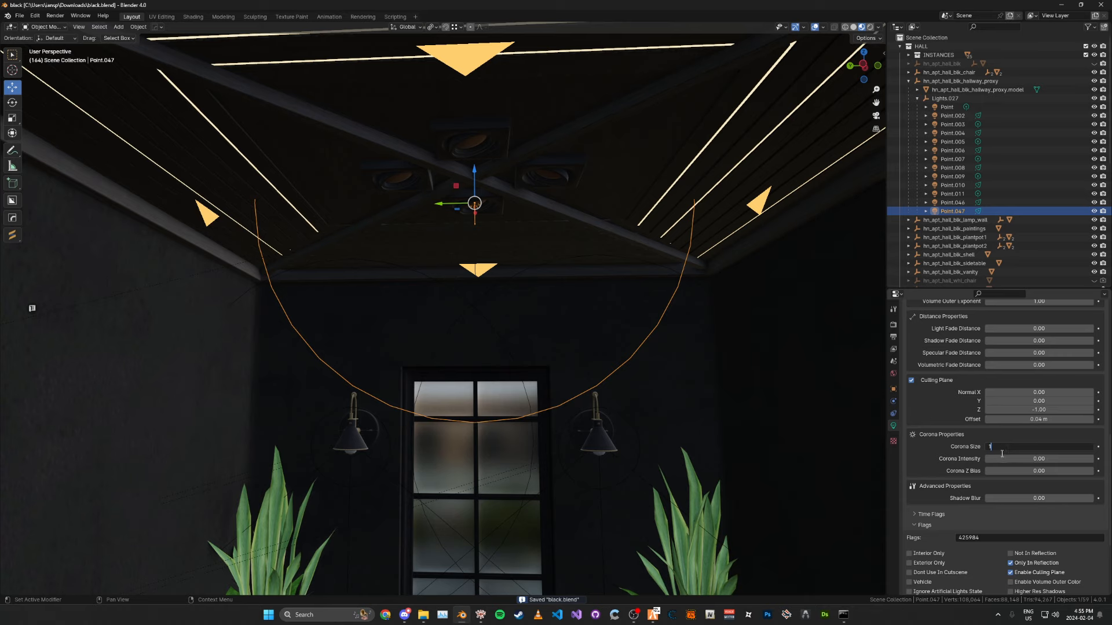
key(Return)
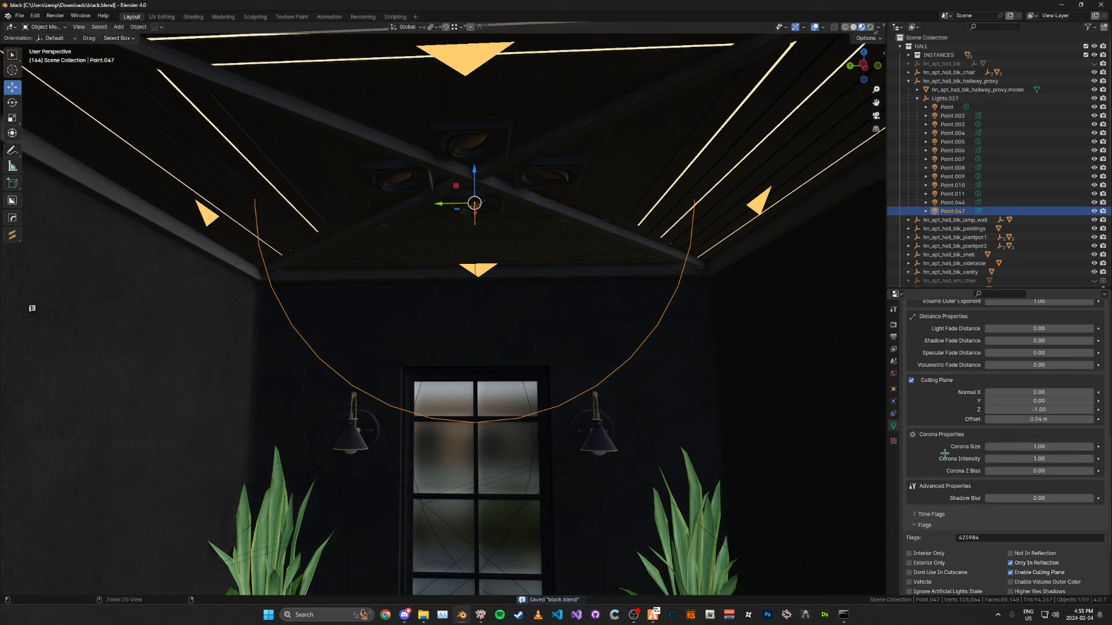
text(0.1)
key(Return)
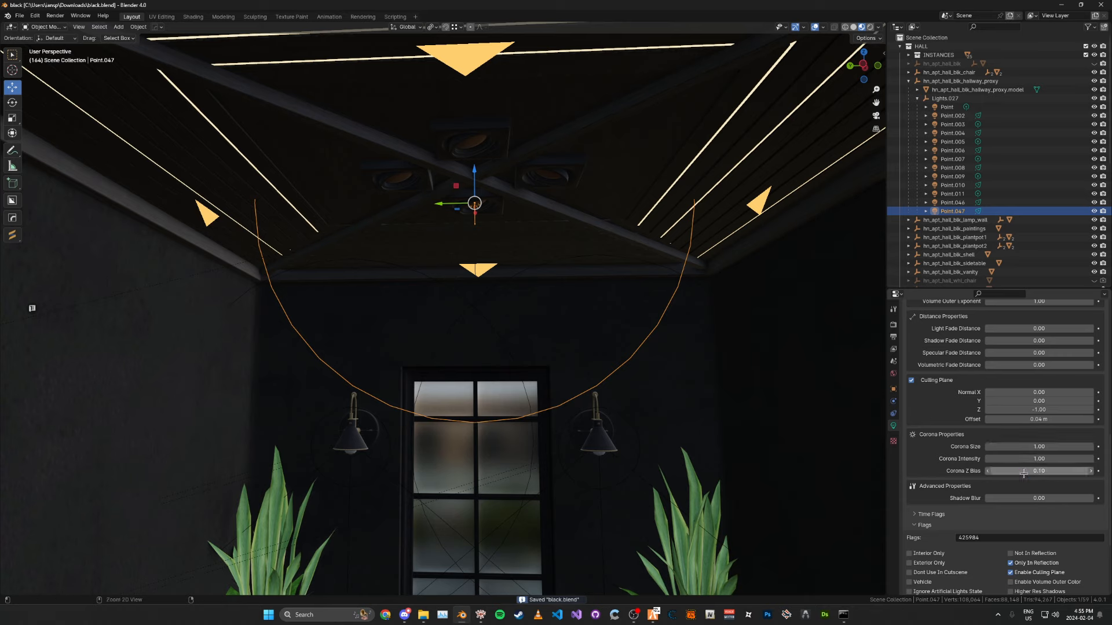
scroll(979, 475, up, 2)
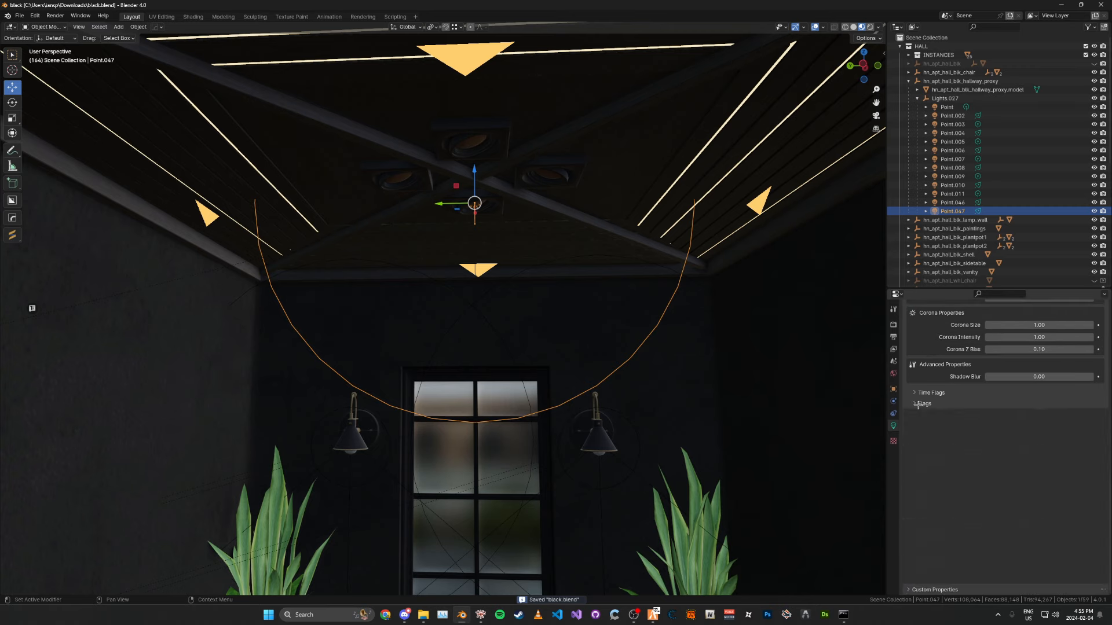
click(924, 525)
scroll(955, 521, down, 4)
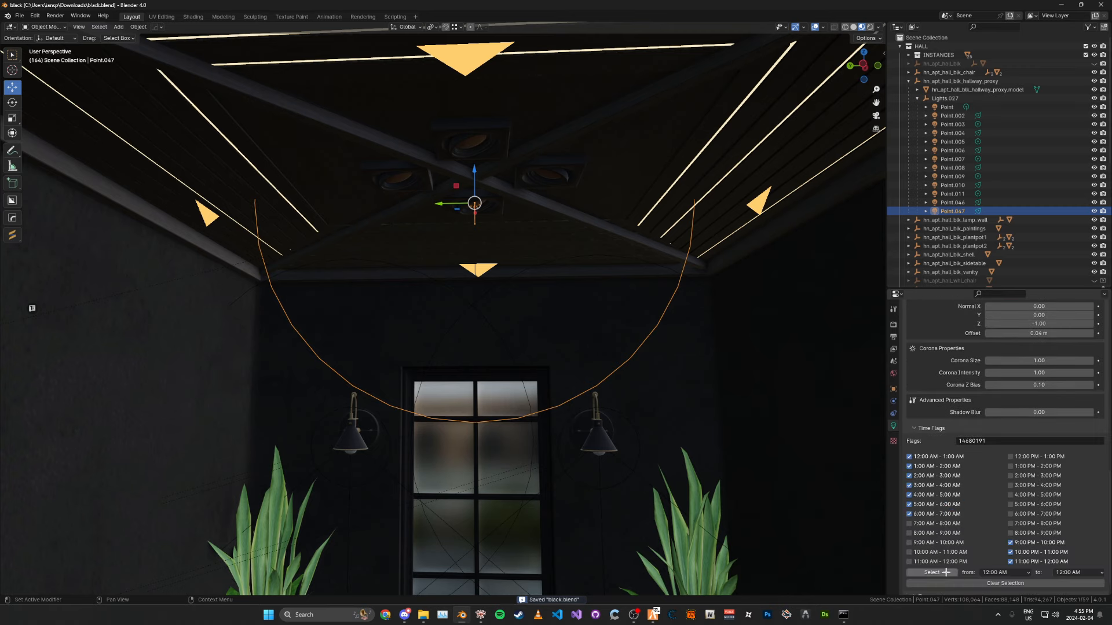
click(927, 428)
scroll(949, 434, up, 8)
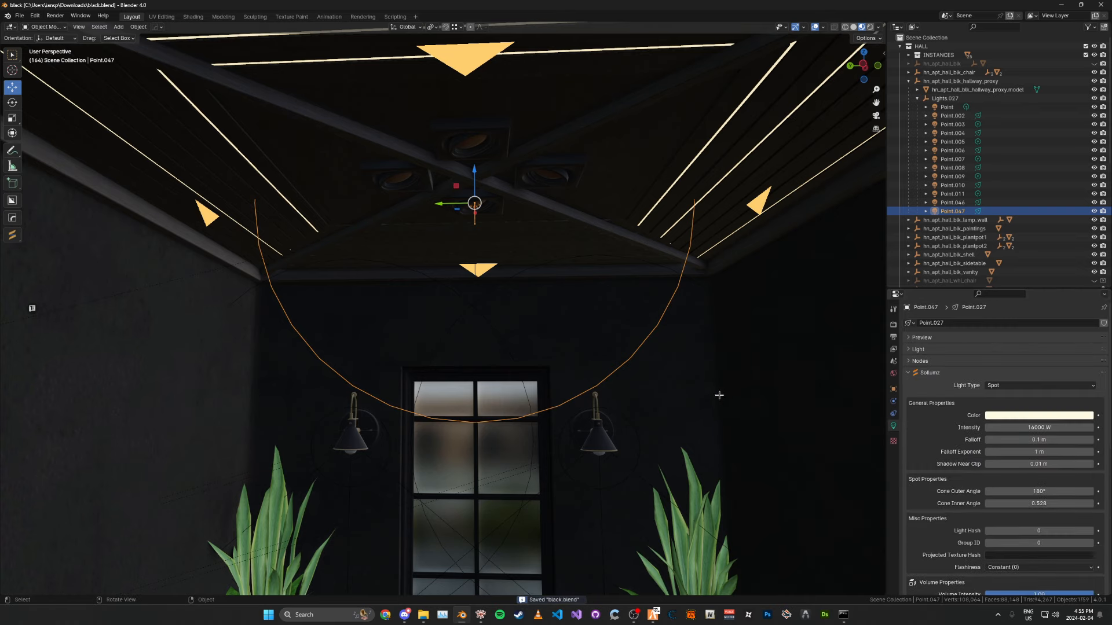
mouse_move(886, 419)
middle_down()
mouse_move(770, 417)
mouse_move(834, 374)
middle_up()
scroll(966, 457, down, 4)
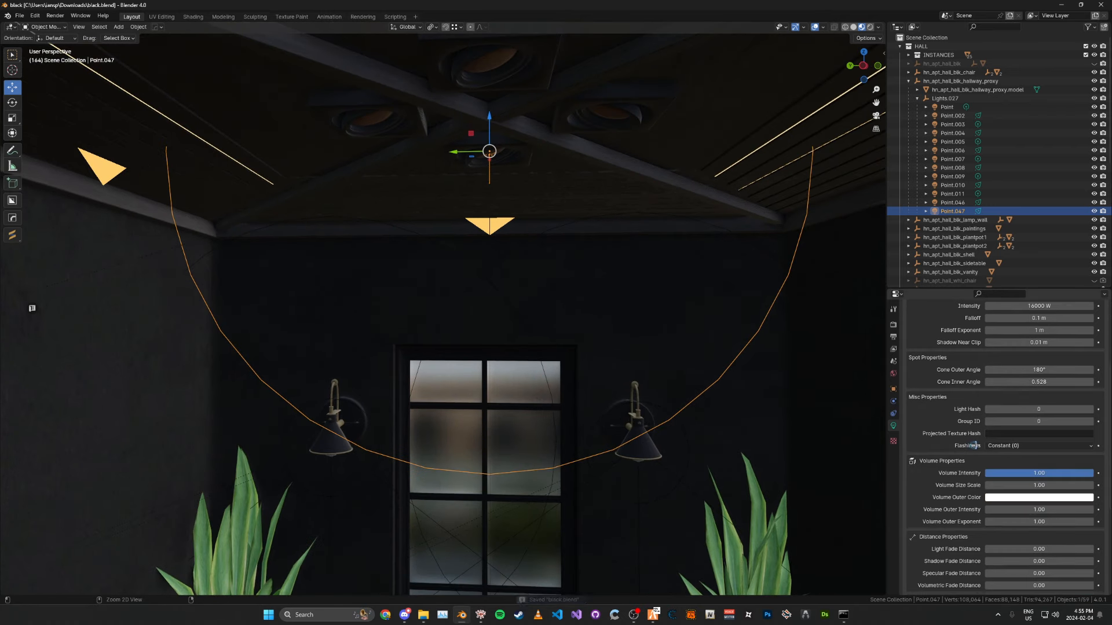
scroll(975, 445, down, 4)
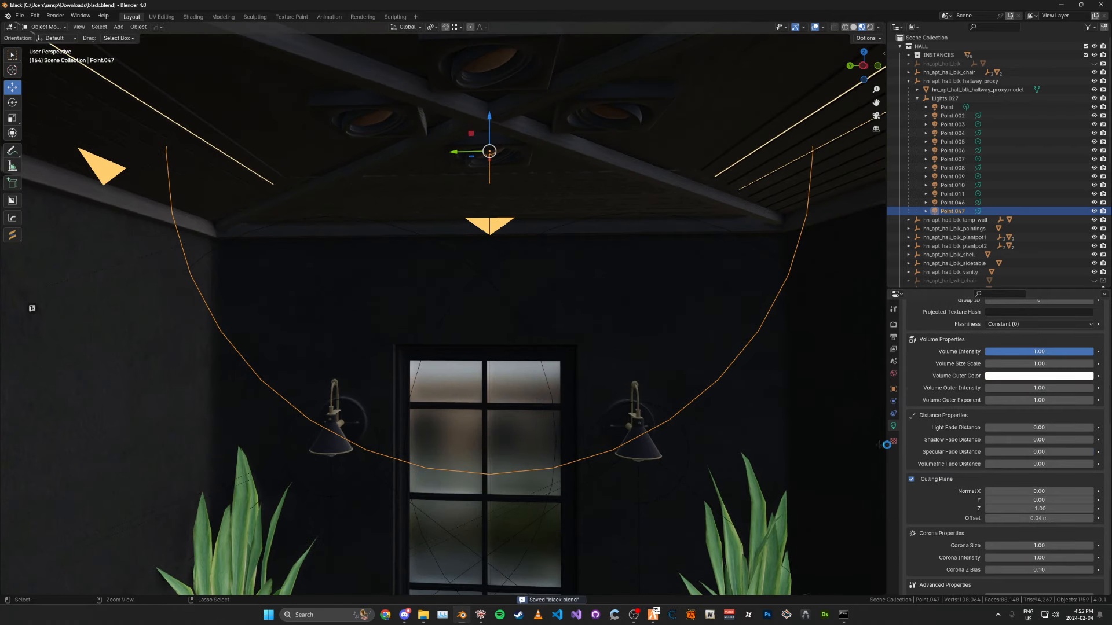
Step: Duplicate the ceiling light in place as Point.048, checking position in wireframe
middle_drag(845, 424, 765, 409)
key(shift+z)
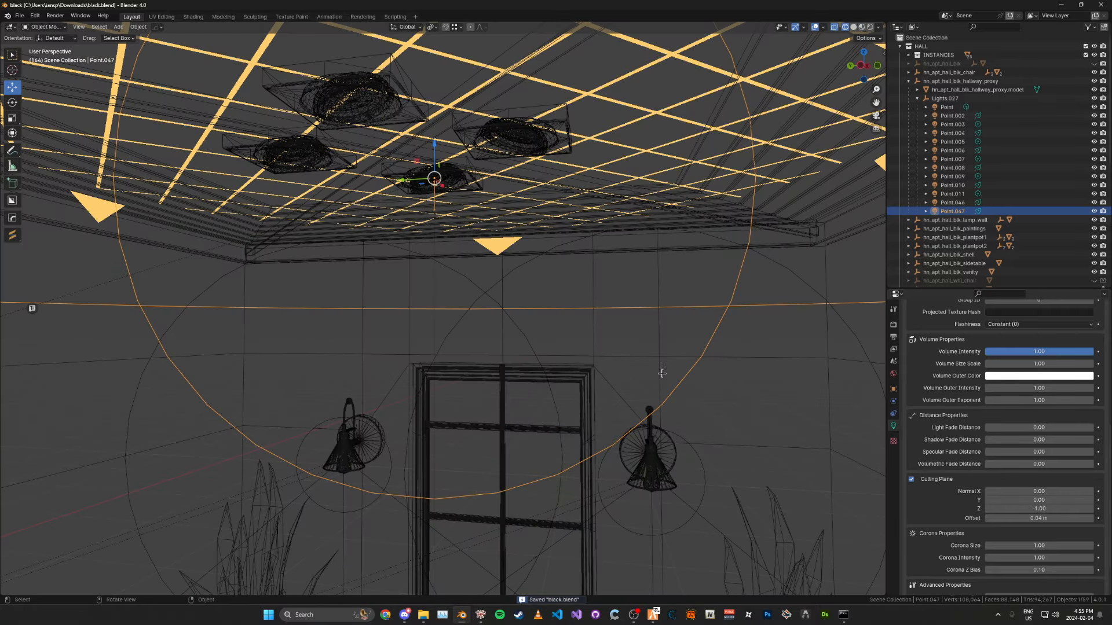
key(shift+z)
key(shift+z)
middle_drag(598, 349, 603, 381)
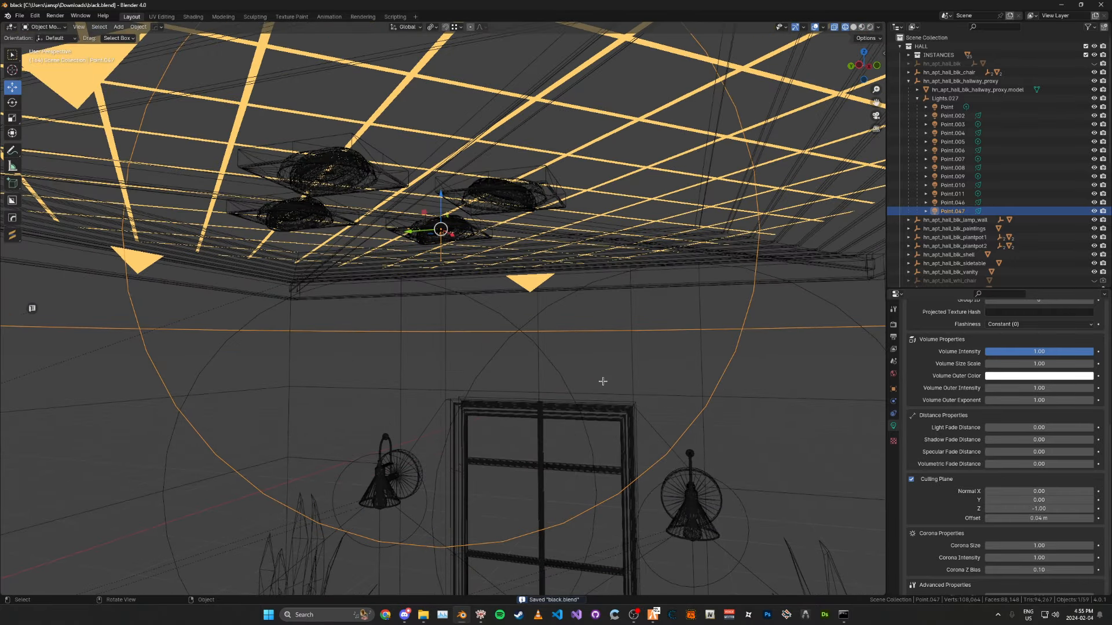
key(shift+d)
key(Escape)
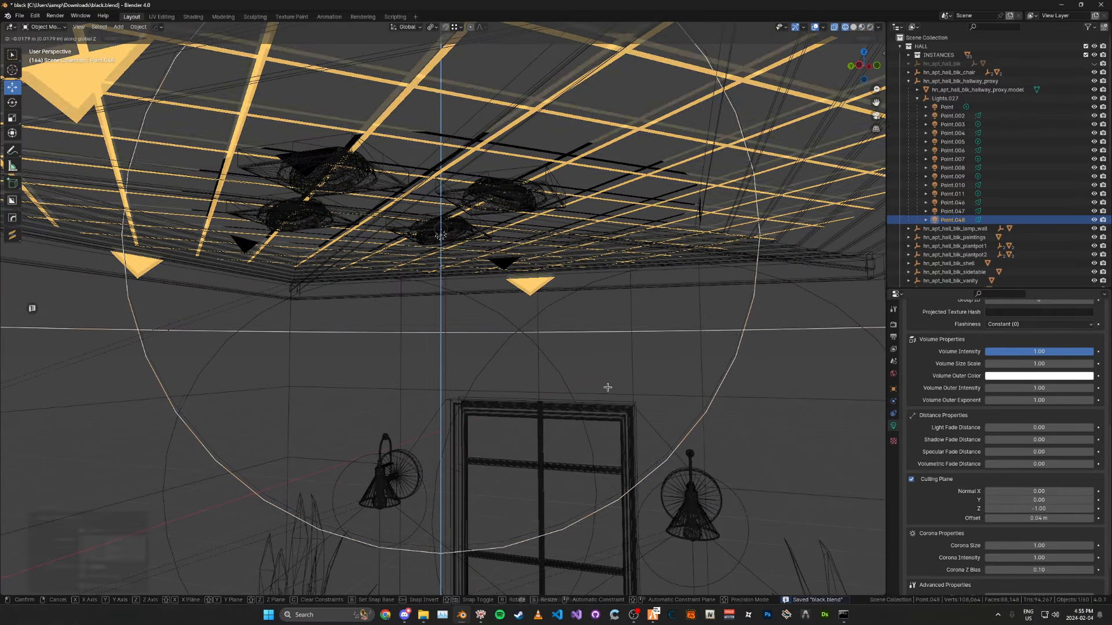
key(shift+z)
Step: Apply a ceiling light preset from Light Tools to Point.048
key(n)
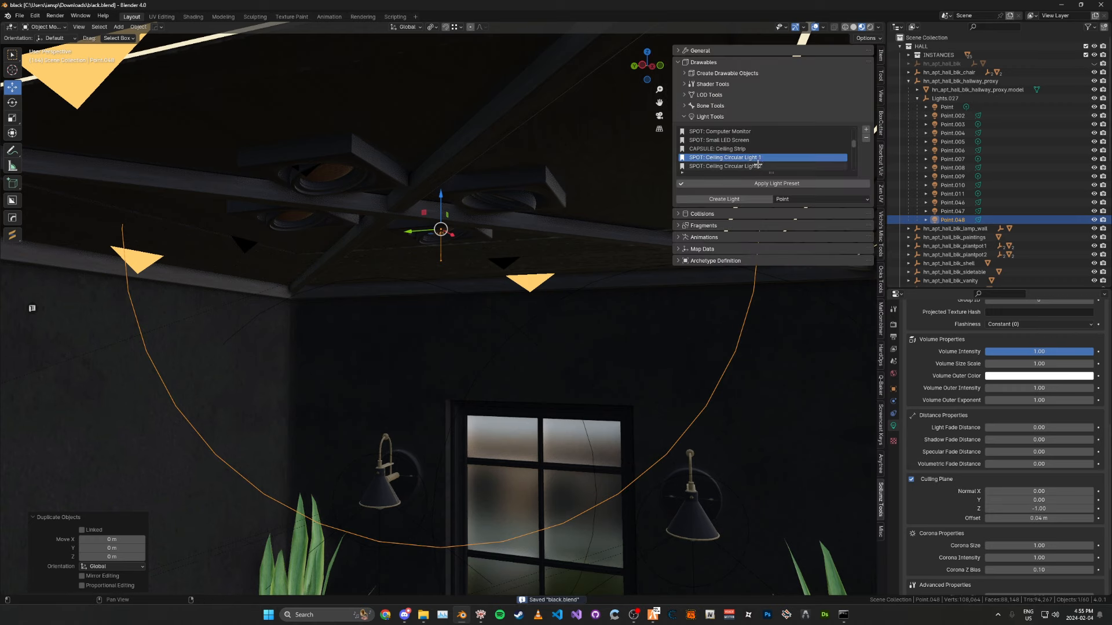
click(757, 165)
click(775, 184)
key(n)
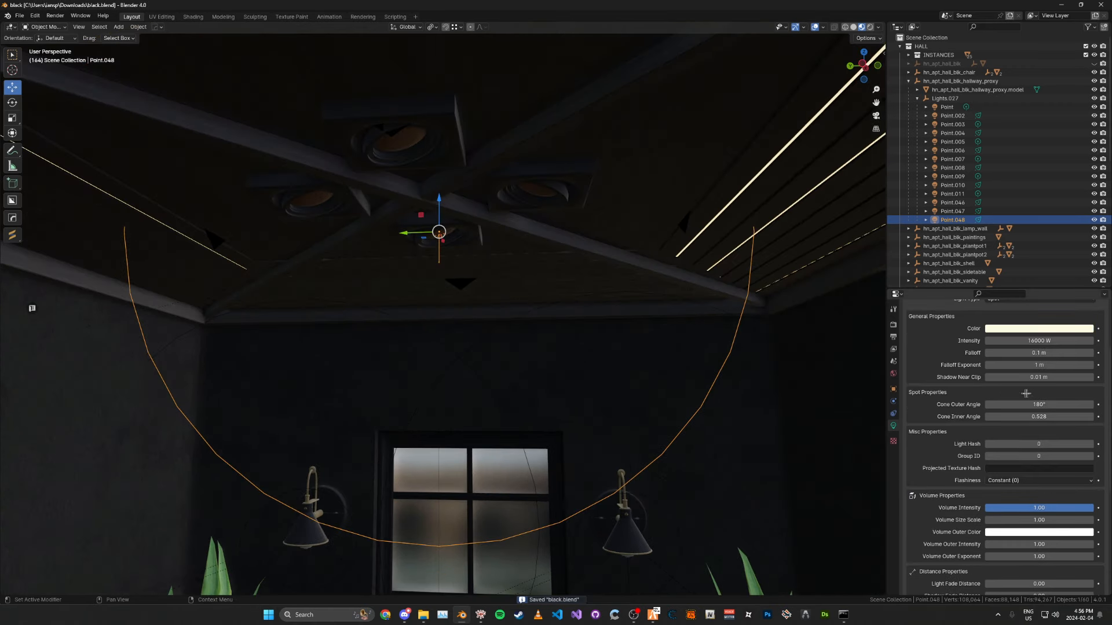
scroll(1025, 393, down, 3)
scroll(999, 400, down, 3)
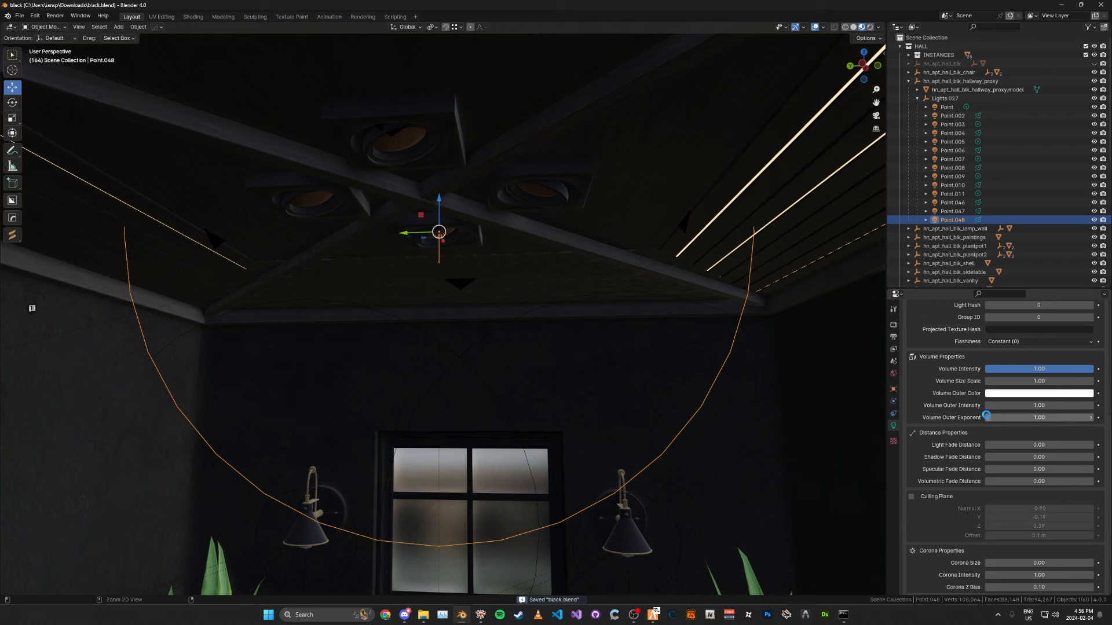
scroll(987, 417, down, 3)
Step: Zero Point.048's corona, enable its culling plane with adjusted normal and save
double_click(1018, 499)
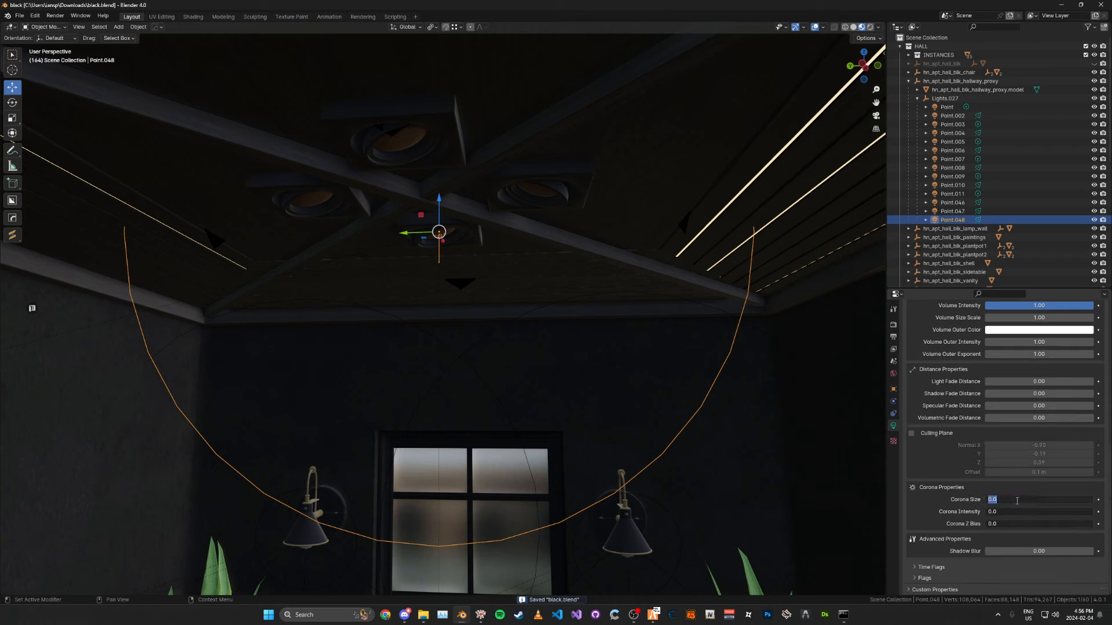
text(0)
key(Return)
click(912, 432)
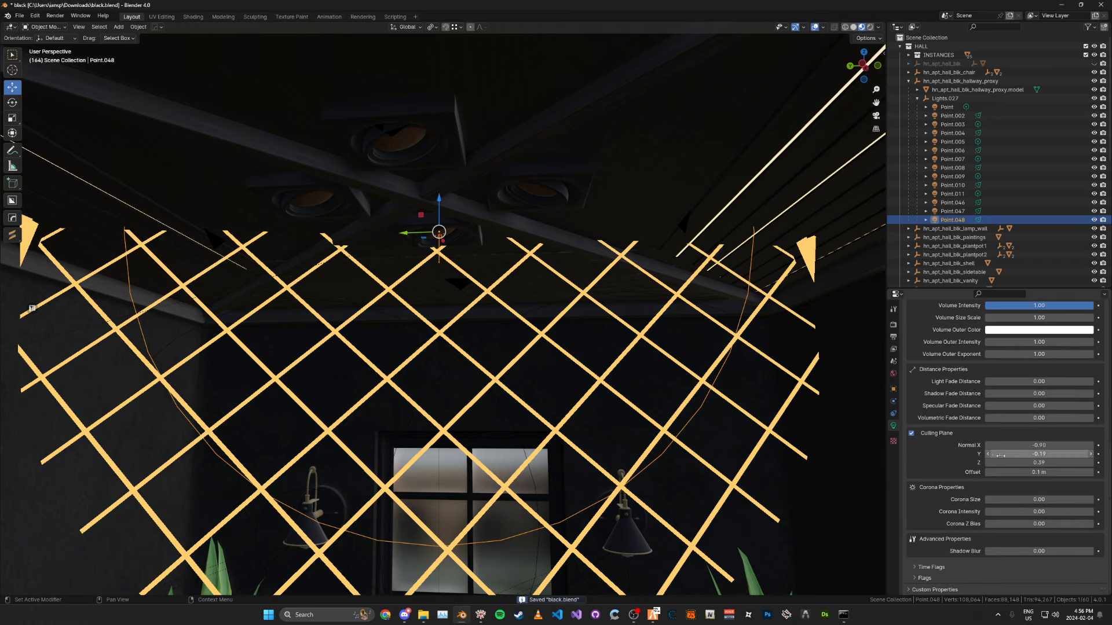
drag(1035, 454, 987, 454)
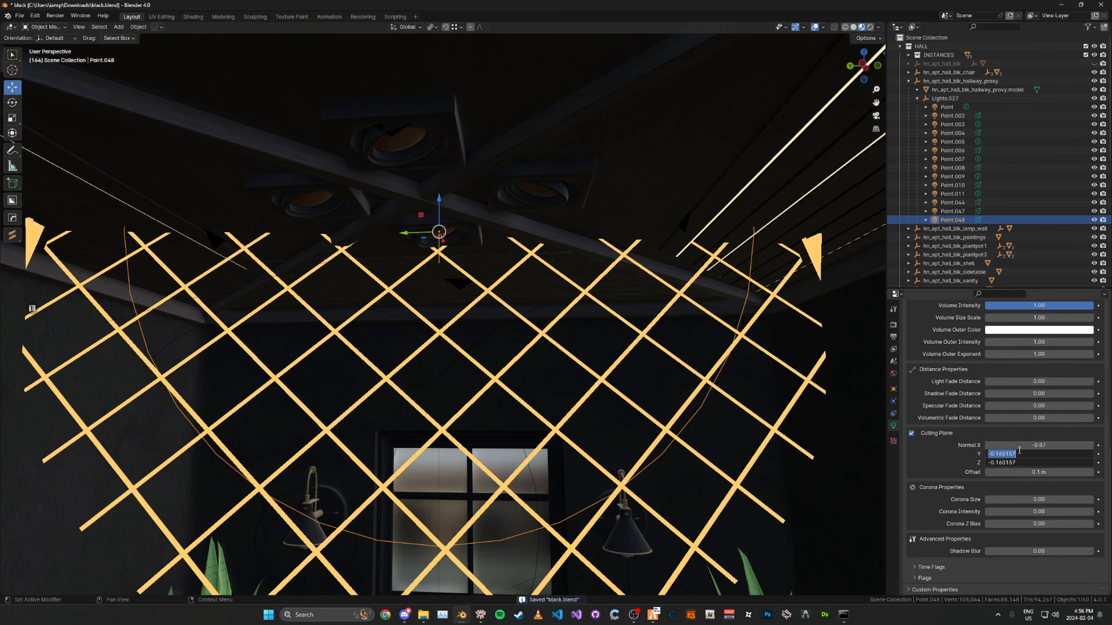
key(Return)
scroll(1007, 452, down, 5)
key(ctrl+s)
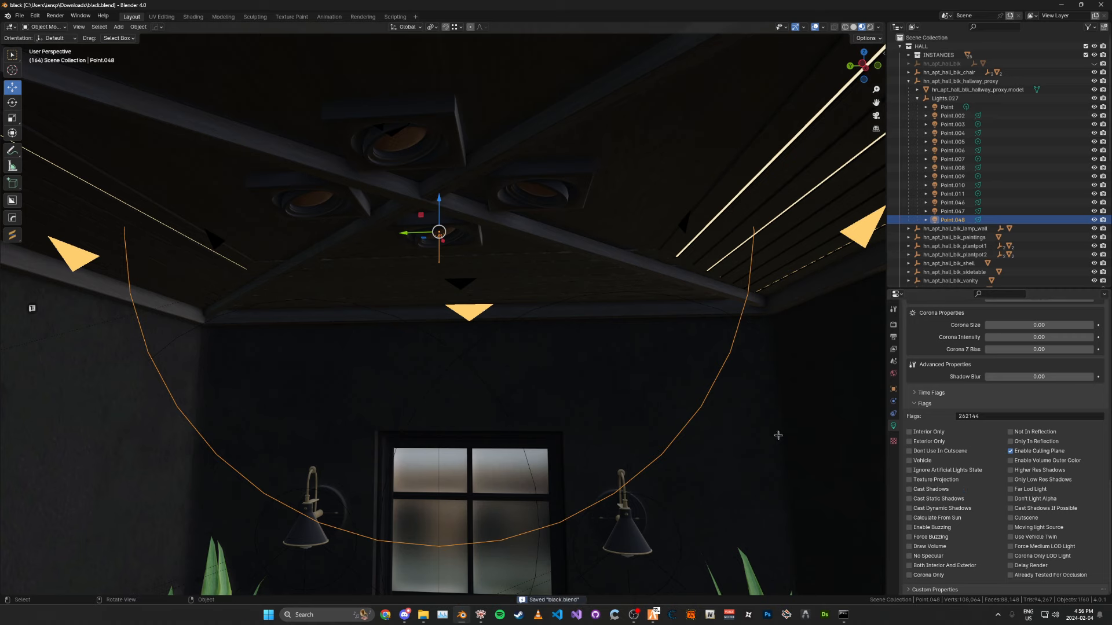
scroll(779, 435, down, 3)
scroll(1008, 452, up, 5)
key(n)
Step: Select the 'SPOT: Ceiling Circular Light 2' preset and orbit around the ceiling and window
key(n)
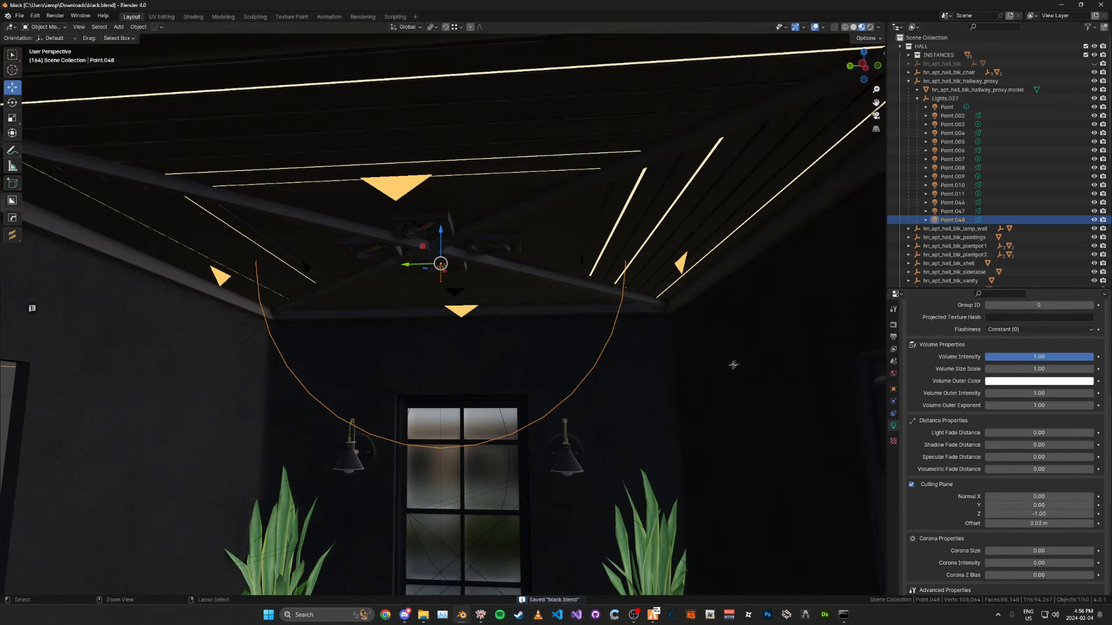
key(n)
click(780, 150)
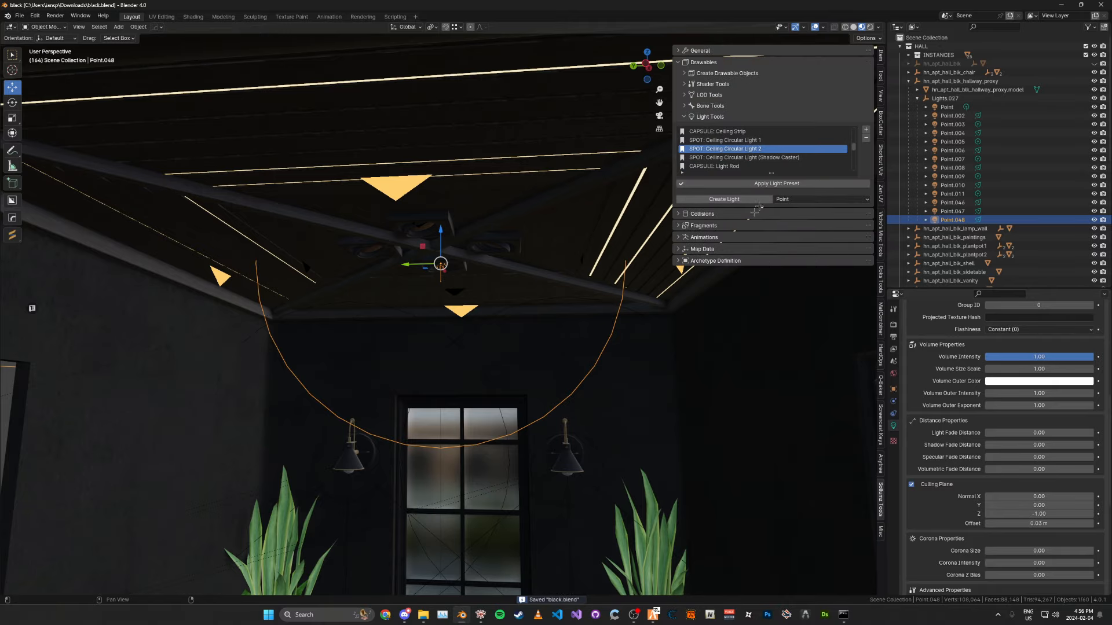
middle_drag(693, 273, 633, 259)
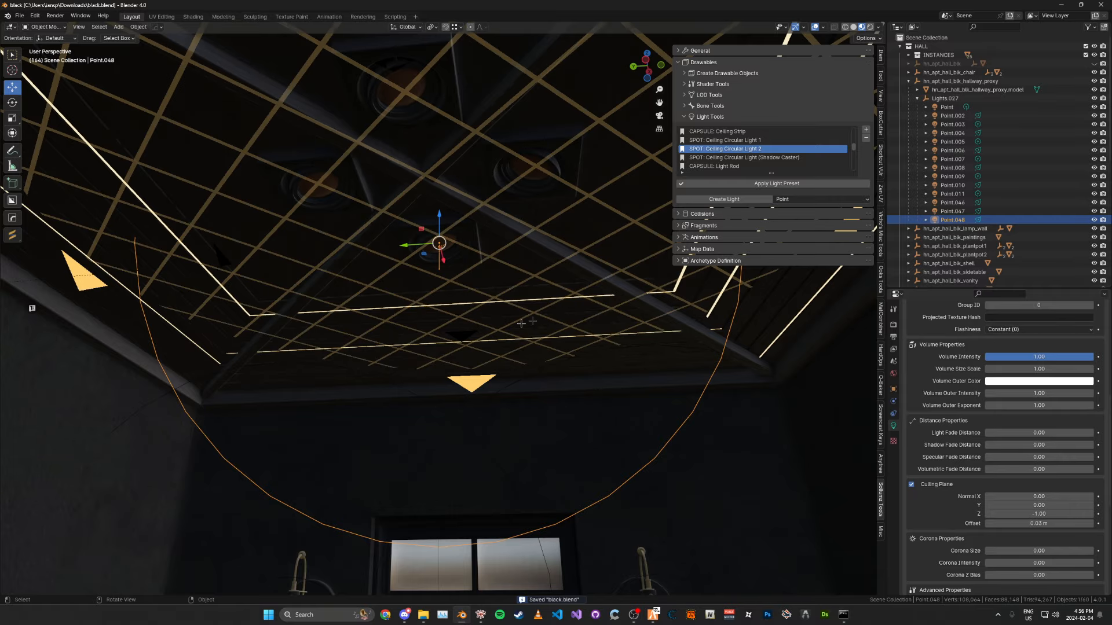
middle_drag(633, 259, 626, 490)
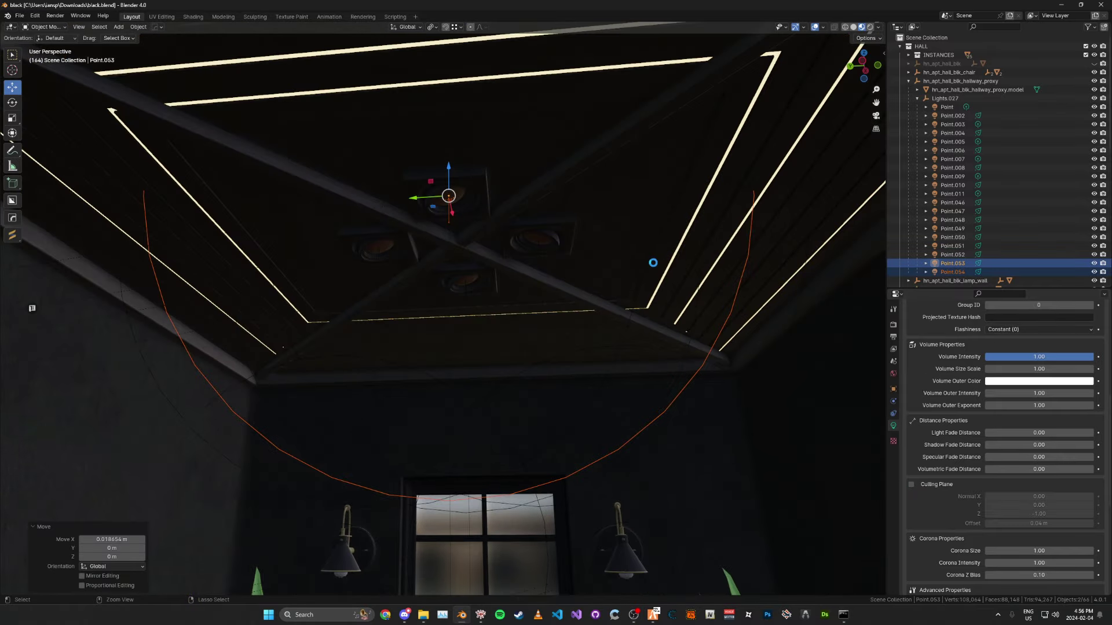
mouse_move(648, 260)
middle_down()
mouse_move(634, 239)
mouse_move(597, 258)
mouse_move(592, 214)
mouse_move(604, 235)
mouse_move(600, 226)
middle_up()
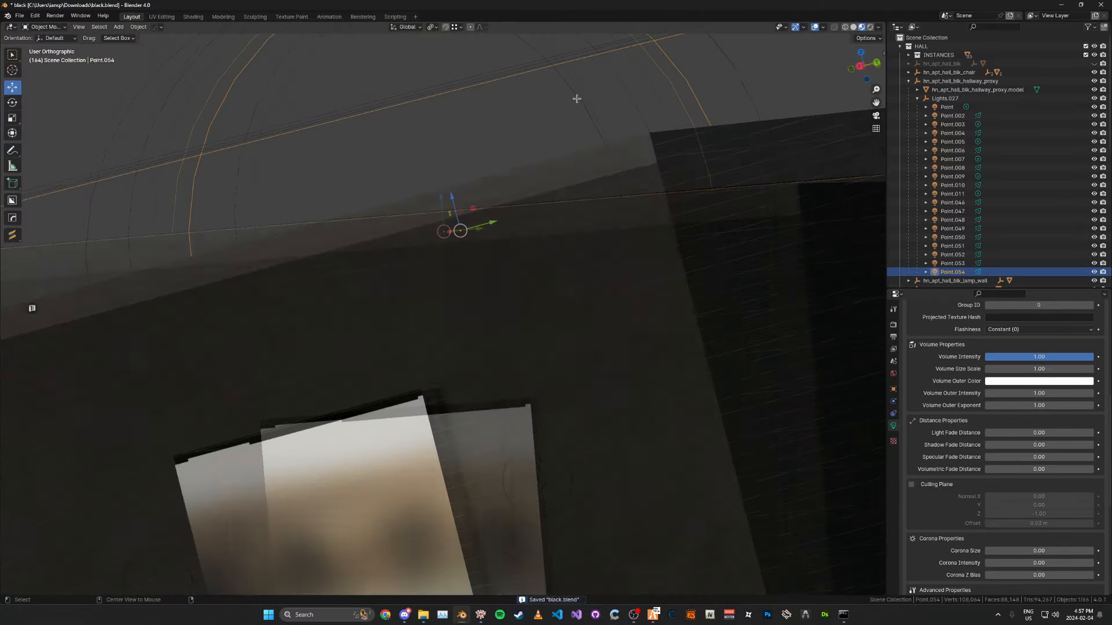
Step: Duplicate a light along X from the top view, move it up on Z into place and save
key(KP_7)
key(shift+z)
key(shift+d)
key(x)
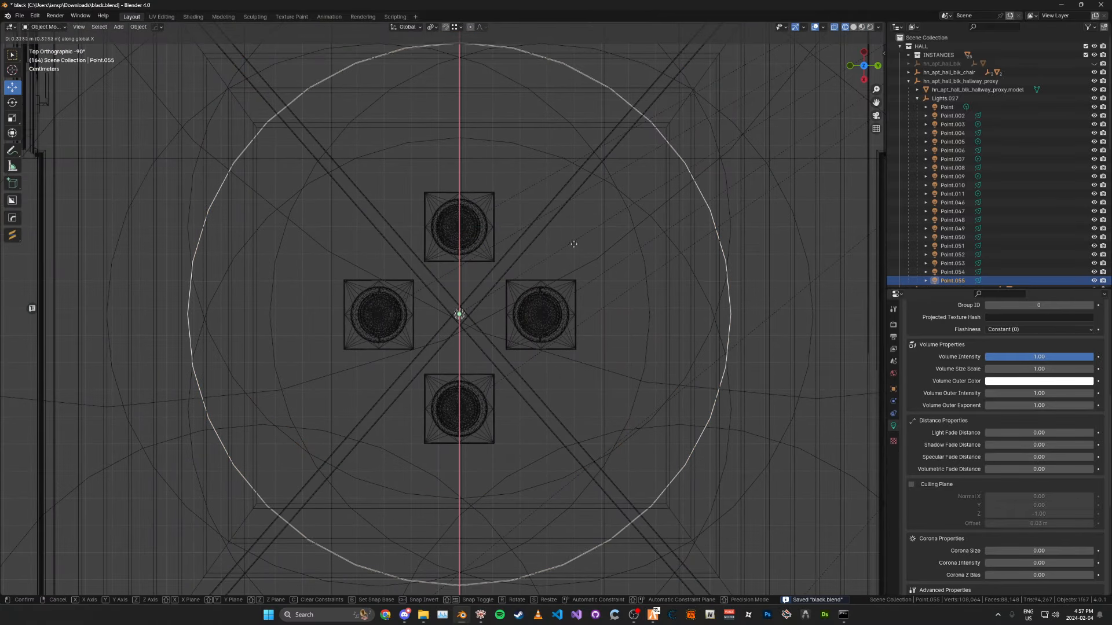
click(605, 353)
key(shift+z)
middle_drag(605, 353, 599, 261)
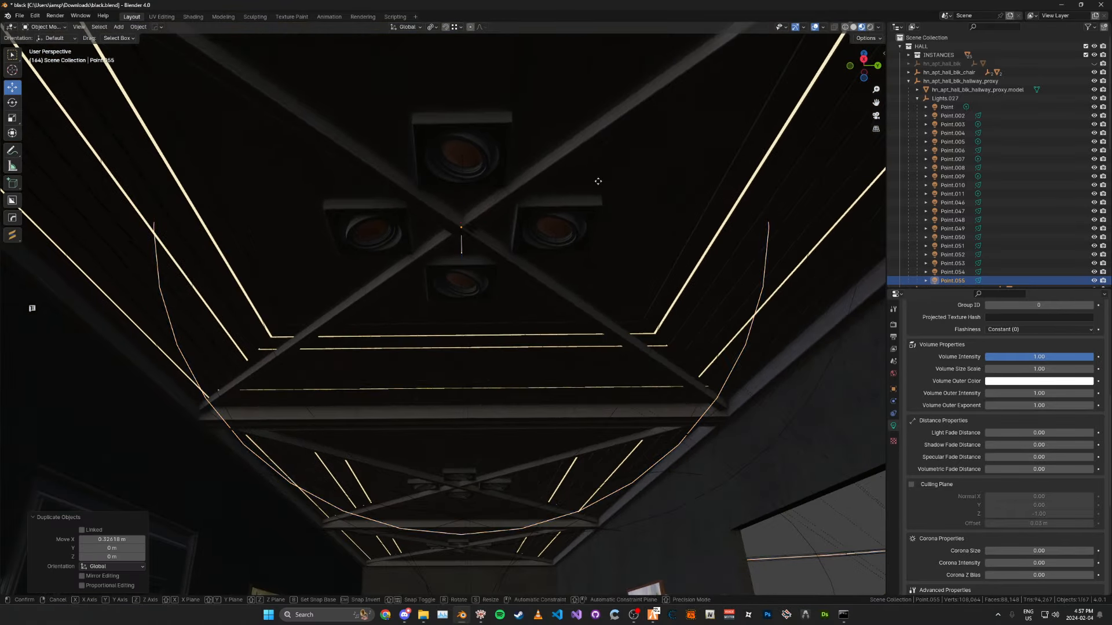
key(g)
key(z)
click(599, 225)
key(ctrl+s)
Step: Apply a light preset to Point.055, zero its culling plane normal and offset, and turn the plane off
key(n)
click(738, 157)
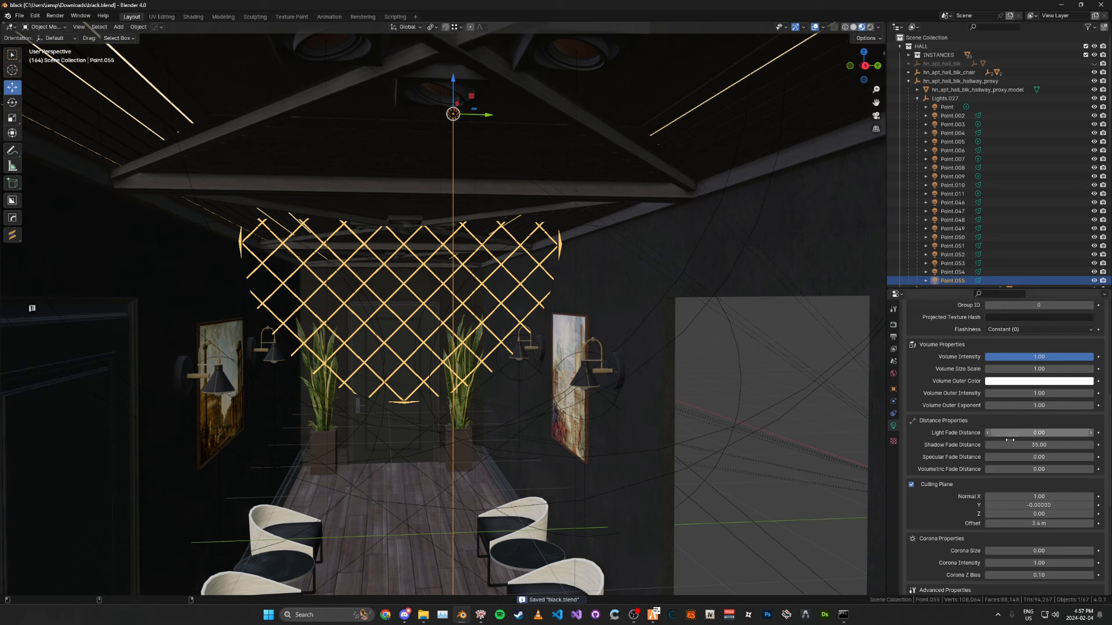
drag(999, 505, 1008, 495)
text(0)
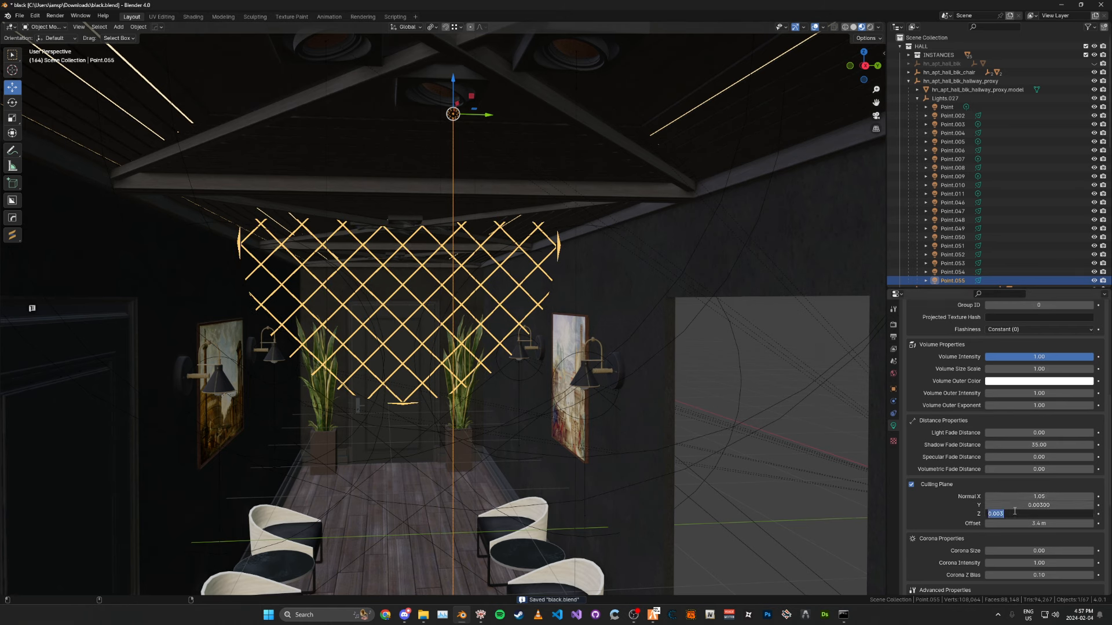
key(Return)
drag(1000, 496, 990, 496)
text(0)
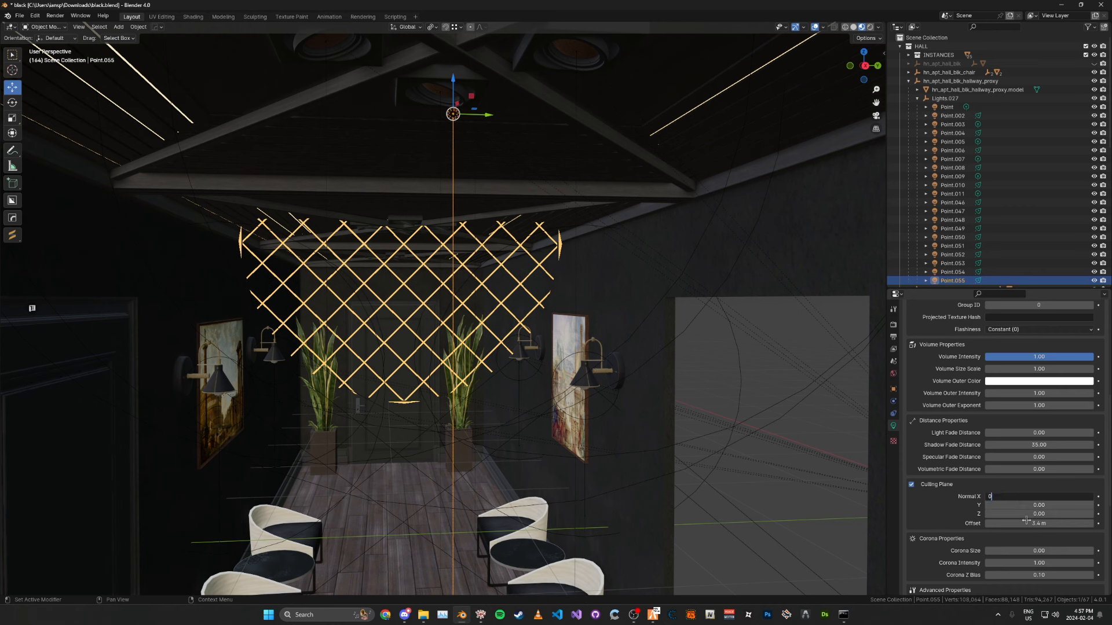
double_click(1040, 524)
key(super)
key(super)
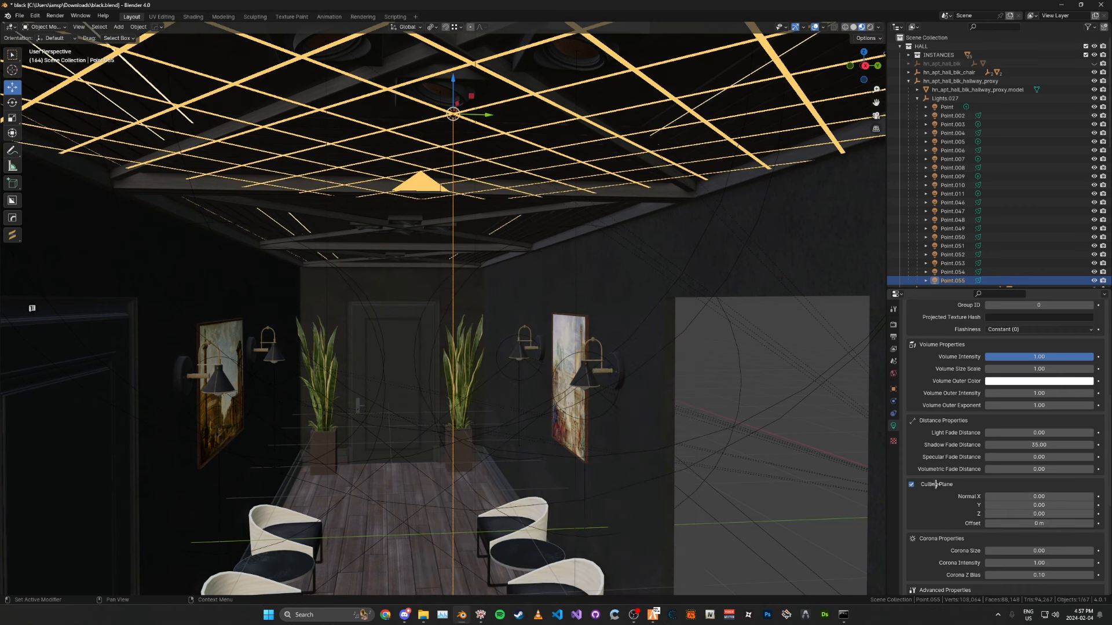
click(911, 484)
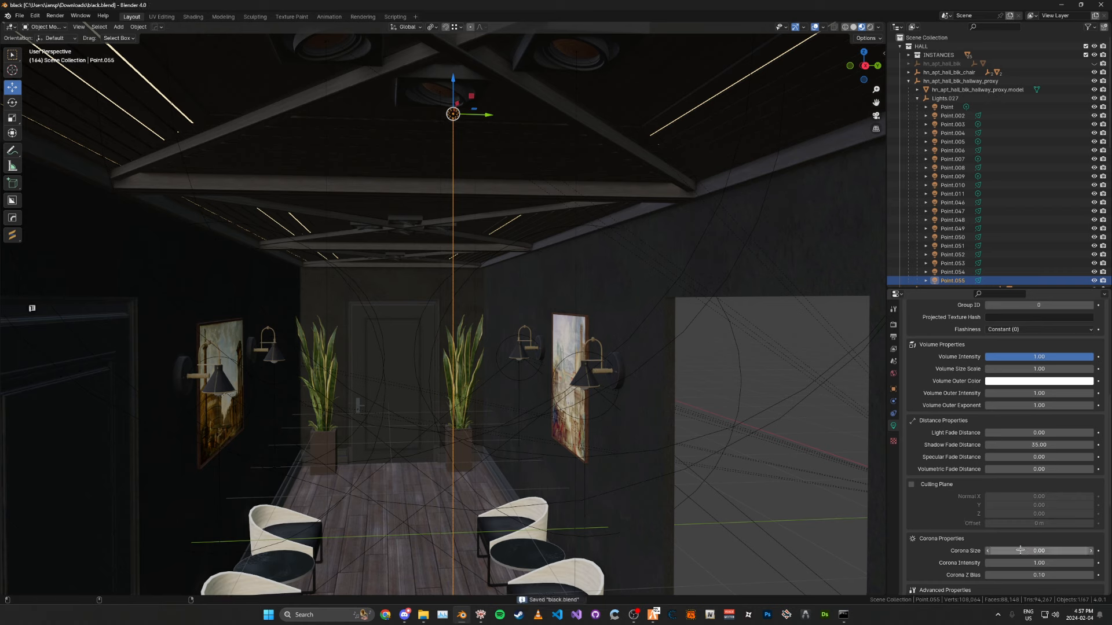
scroll(1020, 550, down, 3)
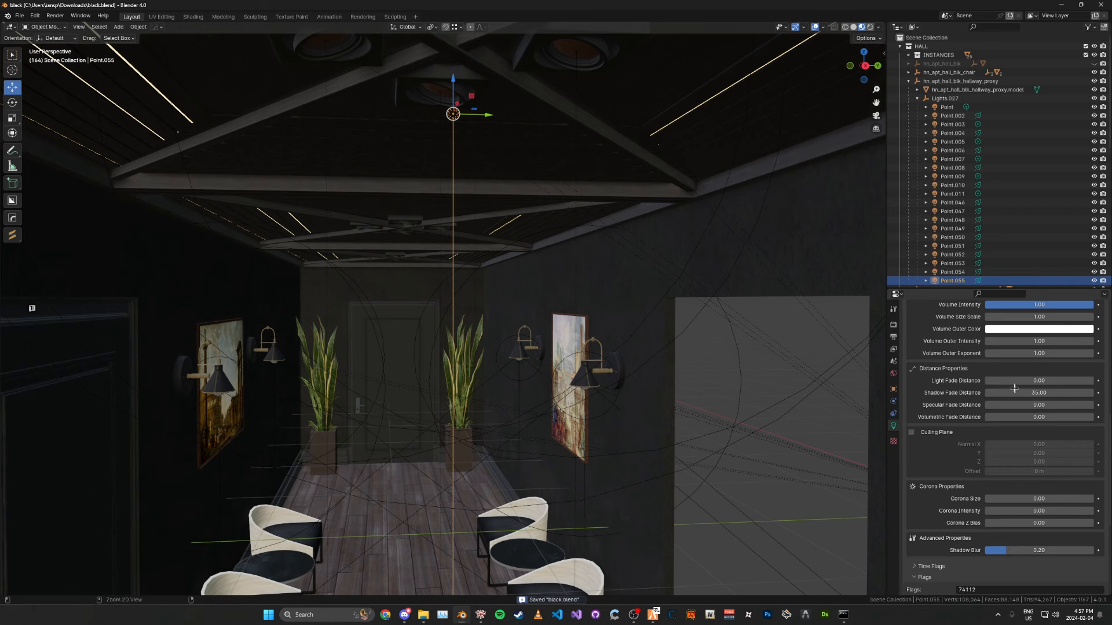
scroll(1015, 389, up, 8)
key(KP_Decimal)
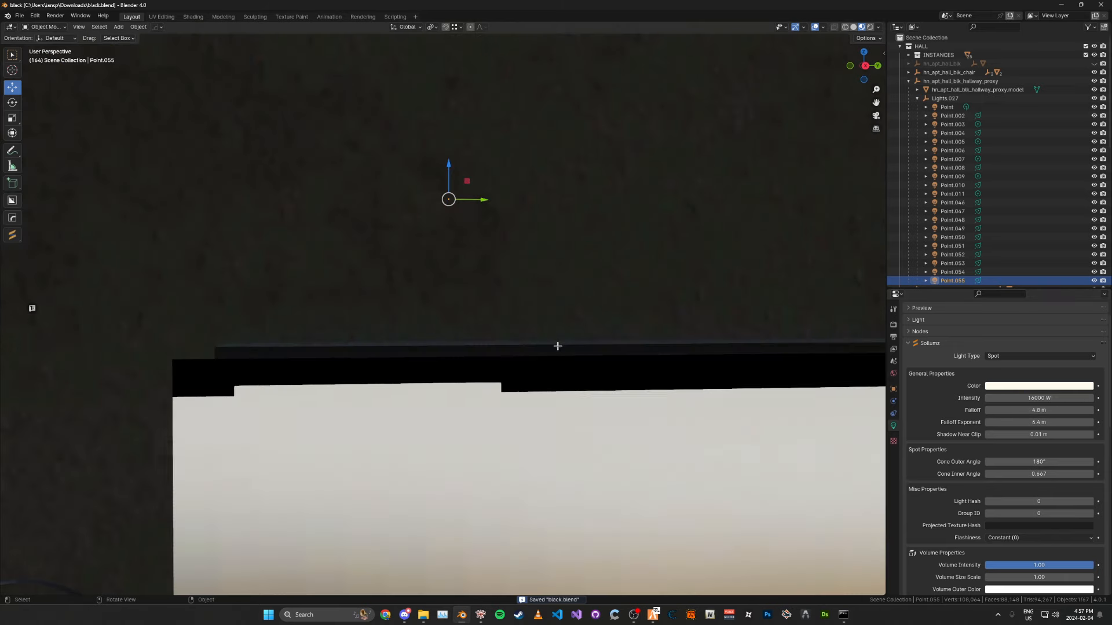
mouse_move(690, 354)
middle_down()
mouse_move(686, 373)
mouse_move(705, 382)
middle_up()
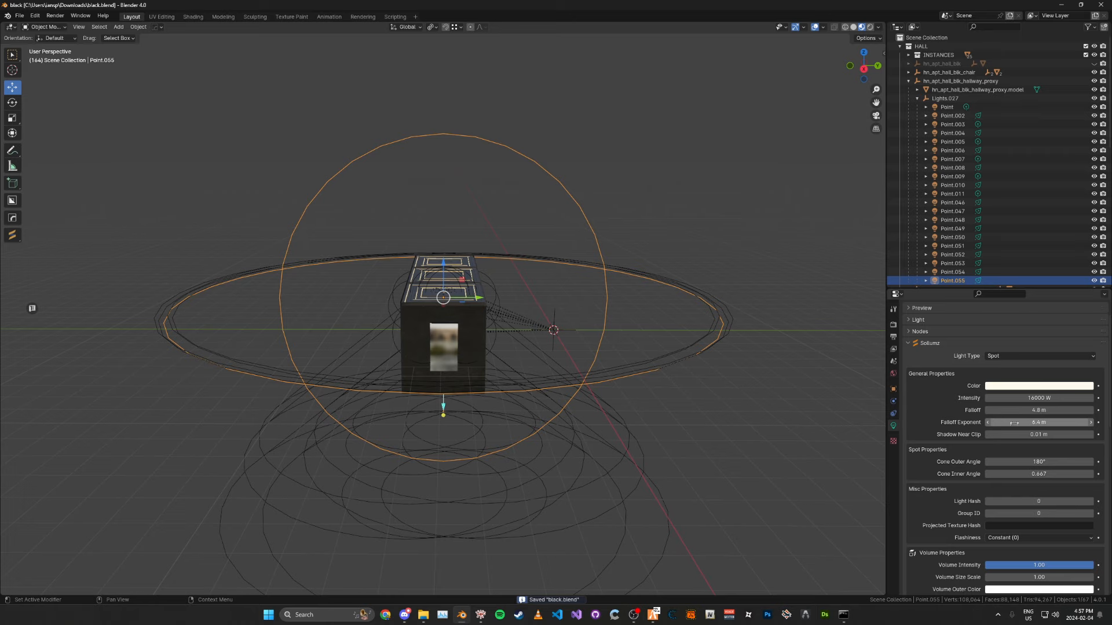
scroll(1016, 418, down, 8)
scroll(1011, 430, down, 3)
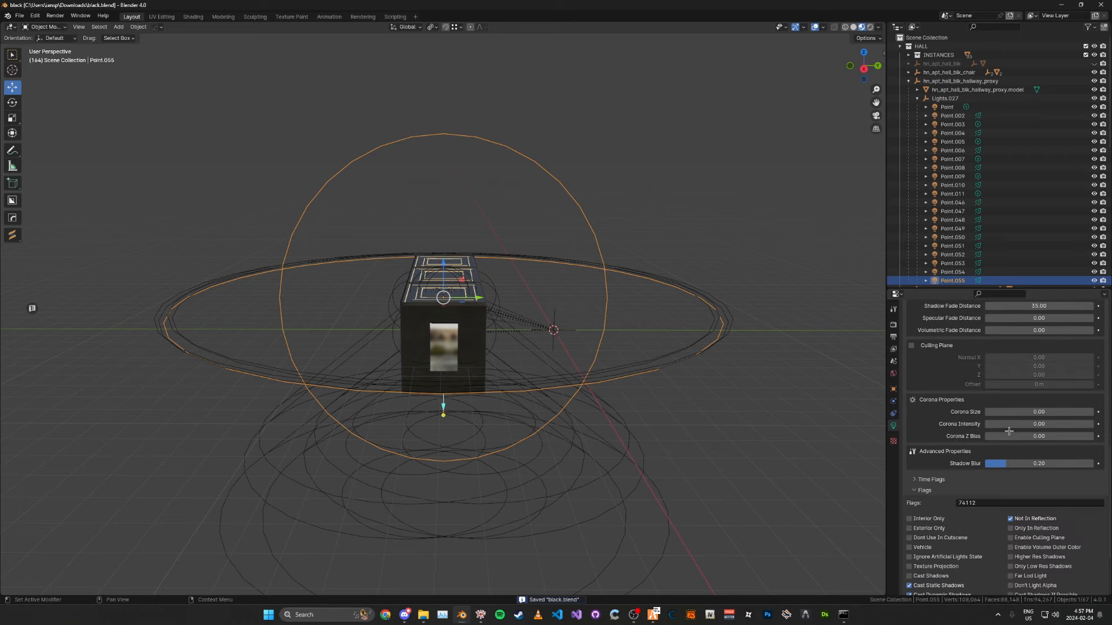
scroll(999, 448, down, 5)
scroll(554, 331, up, 10)
scroll(554, 330, up, 8)
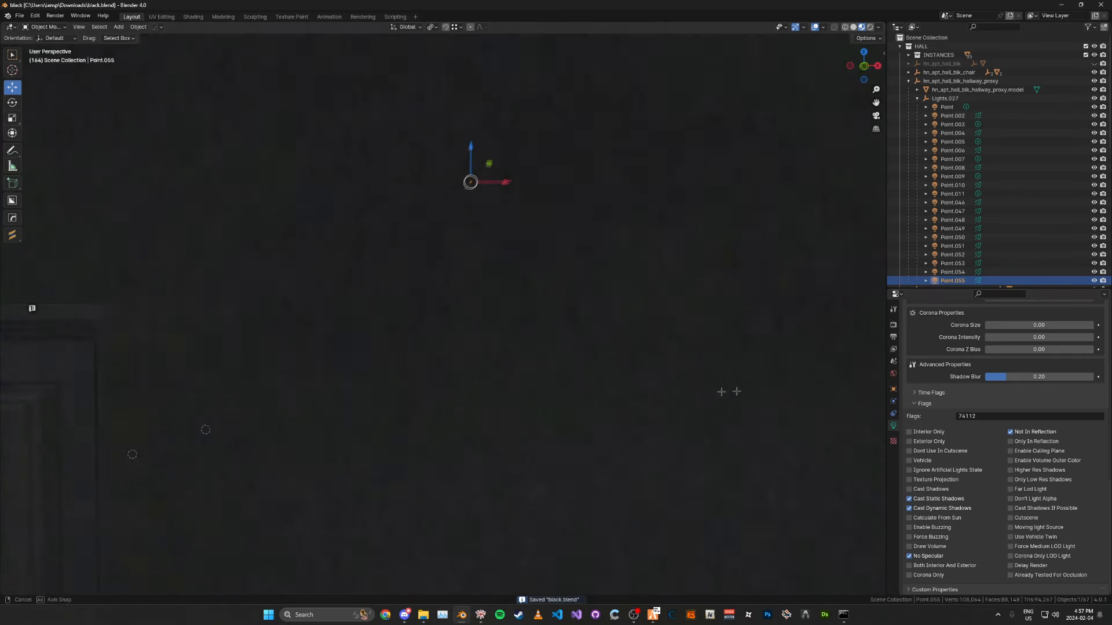
scroll(723, 335, down, 3)
scroll(724, 334, down, 3)
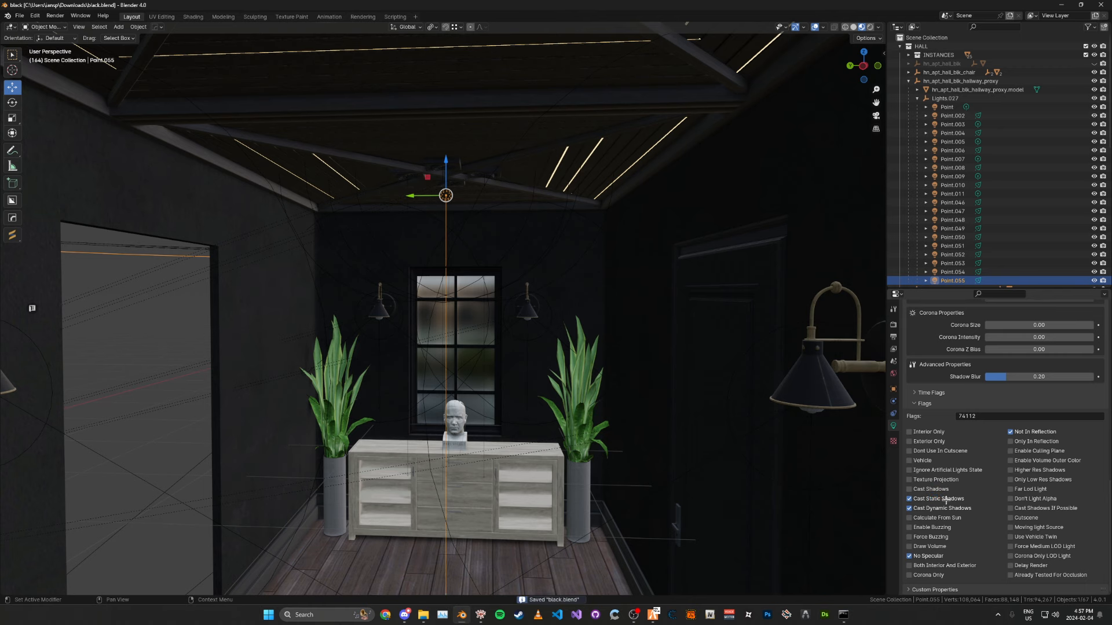
scroll(611, 432, down, 2)
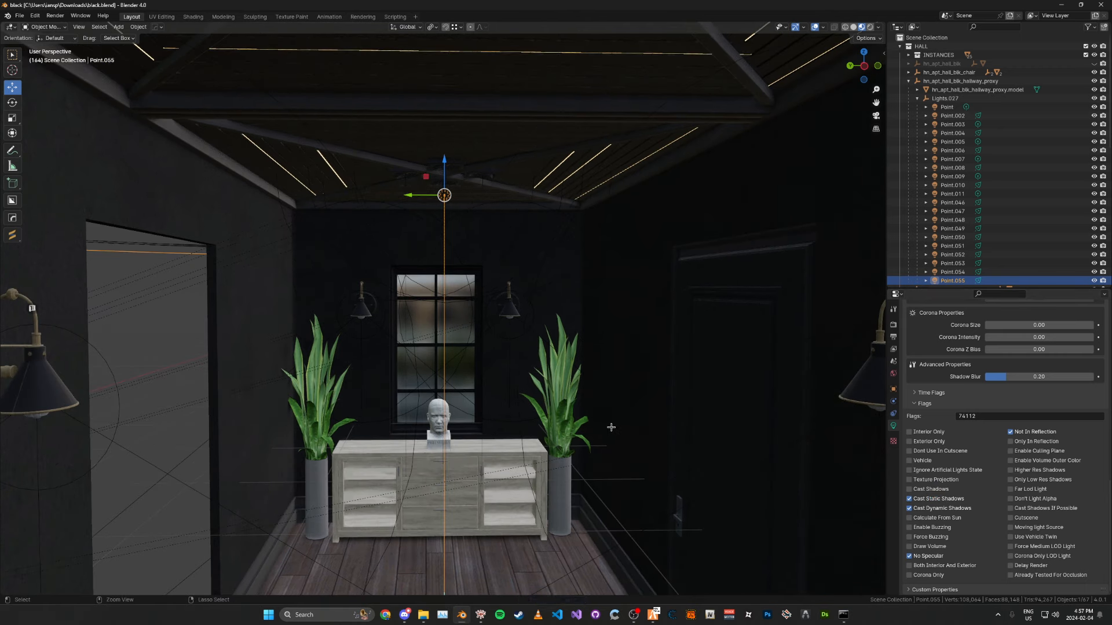
middle_drag(634, 424, 858, 508)
key(ctrl+s)
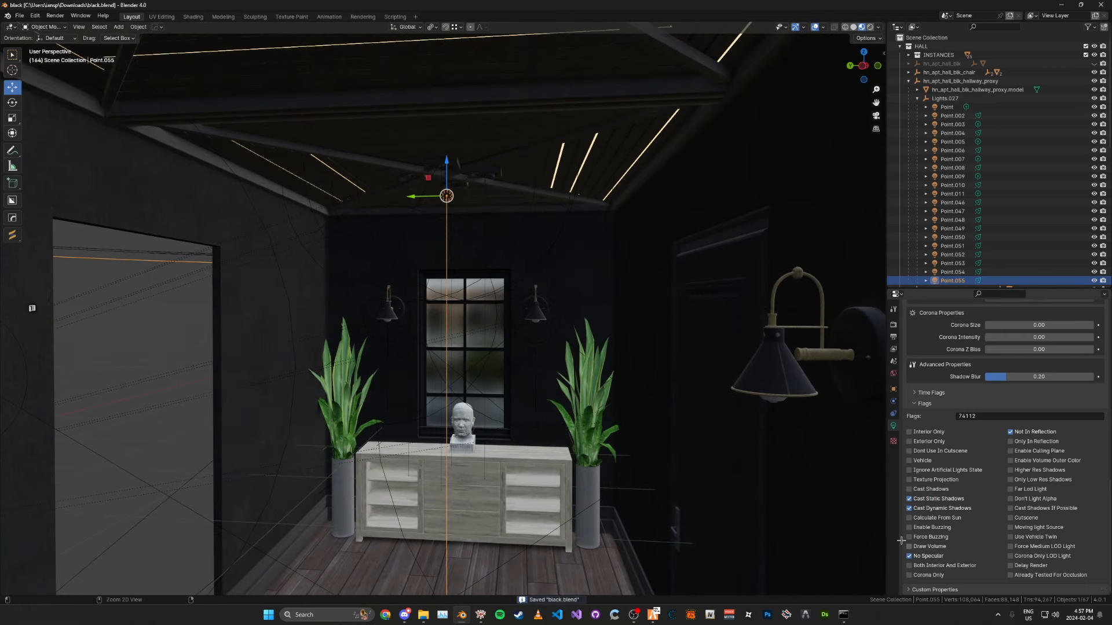
scroll(673, 458, up, 3)
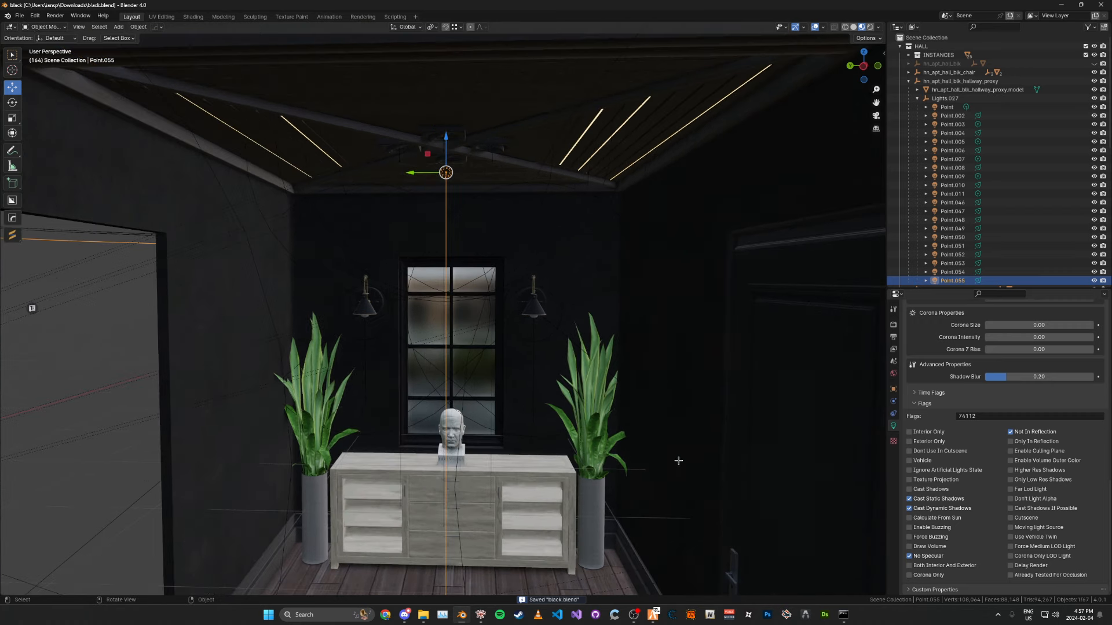
middle_drag(486, 217, 449, 168)
key(s)
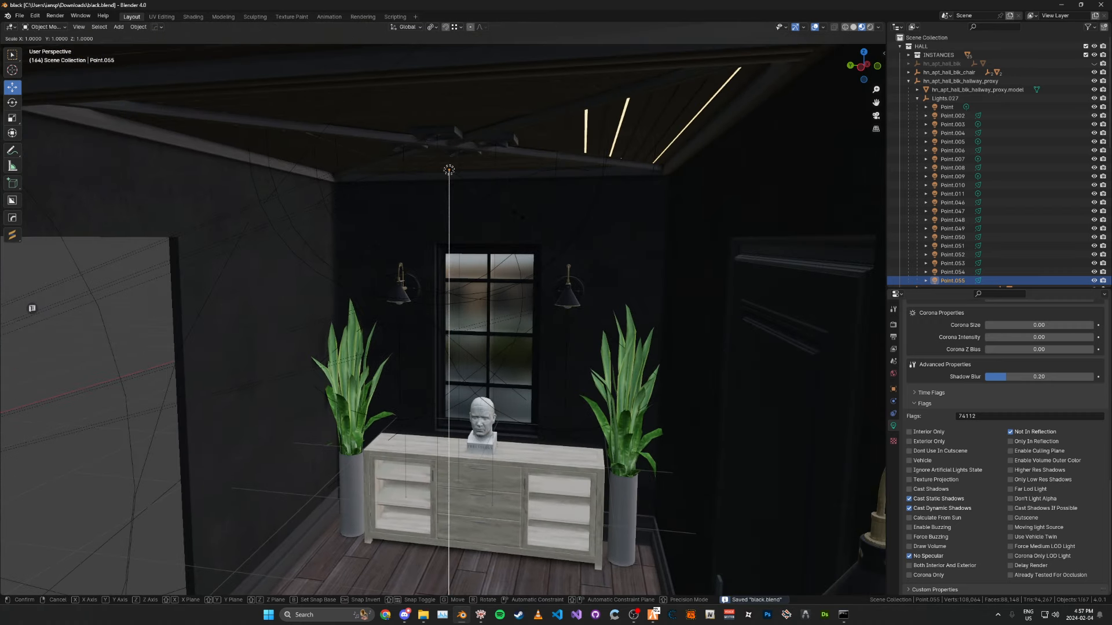
click(528, 212)
middle_drag(513, 262, 509, 278)
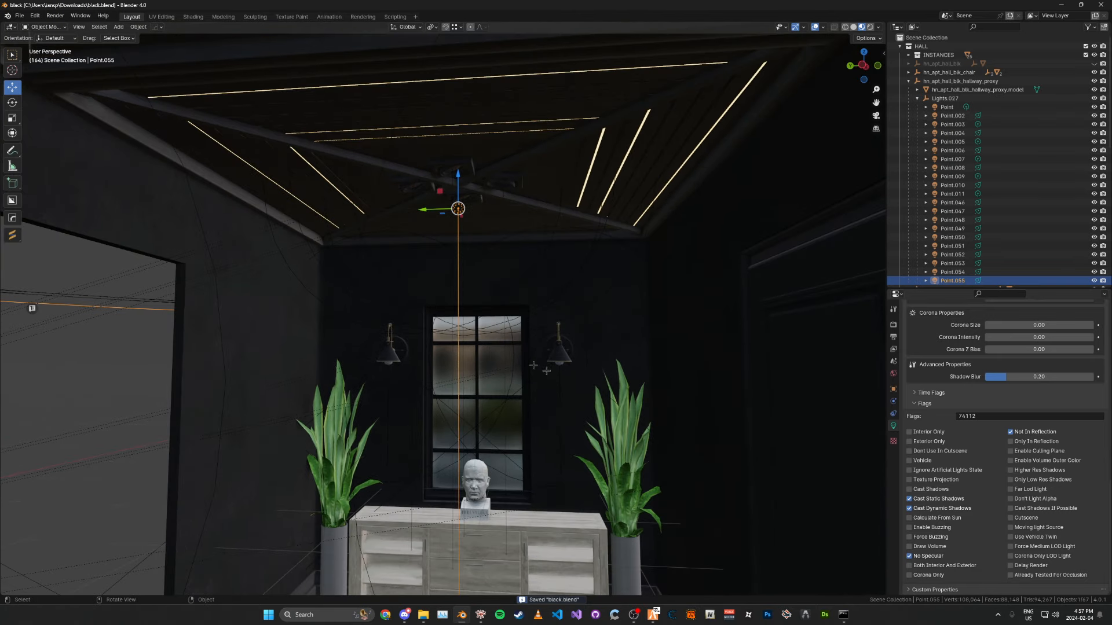
middle_drag(422, 337, 447, 299)
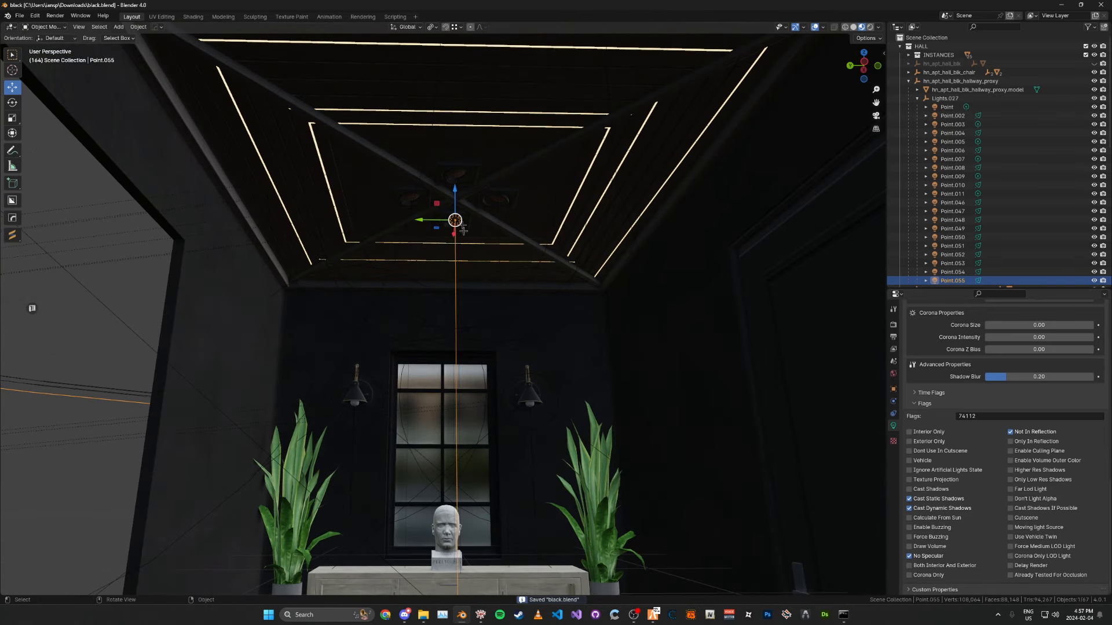
middle_drag(485, 244, 536, 285)
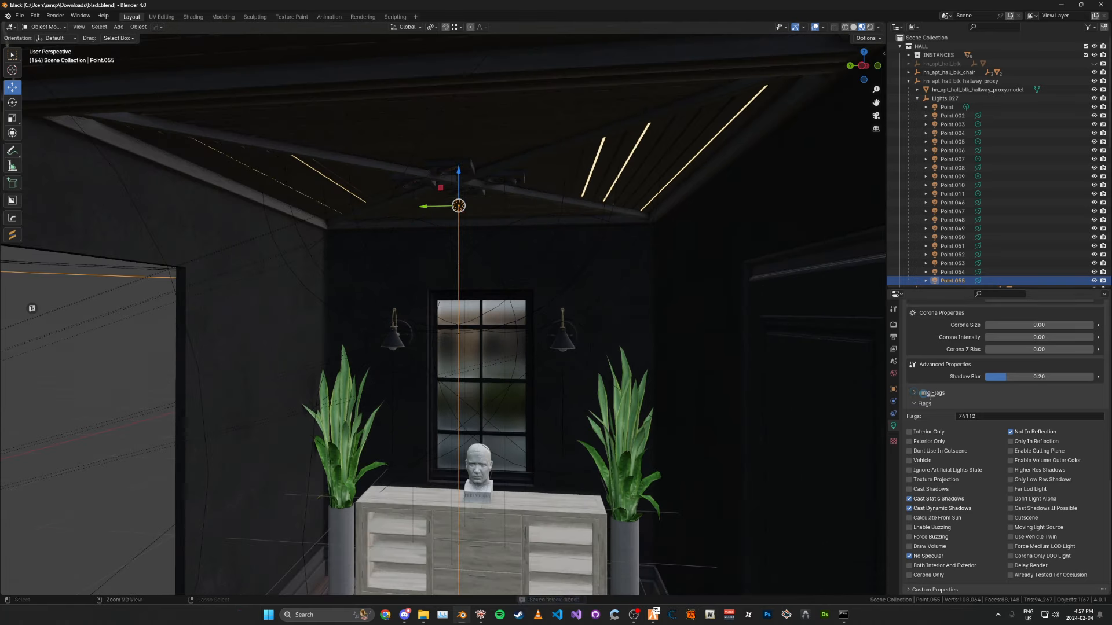
scroll(435, 348, down, 3)
scroll(434, 348, down, 3)
shift+middle_drag(435, 364, 434, 330)
scroll(956, 174, down, 5)
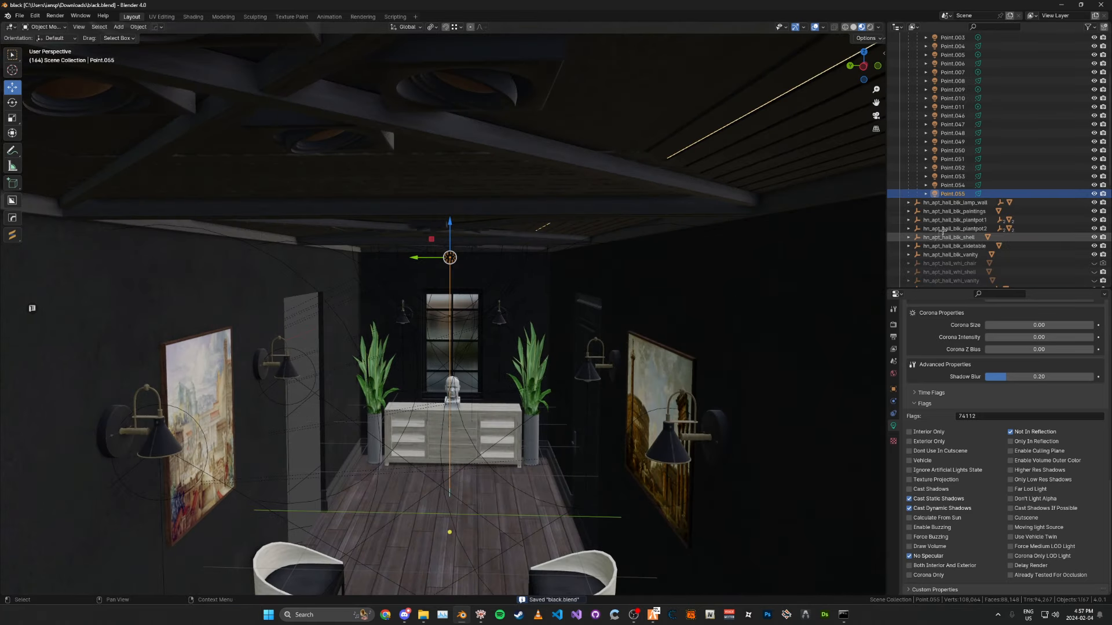
shift+click(953, 159)
key(KP_7)
key(shift+z)
scroll(501, 304, up, 2)
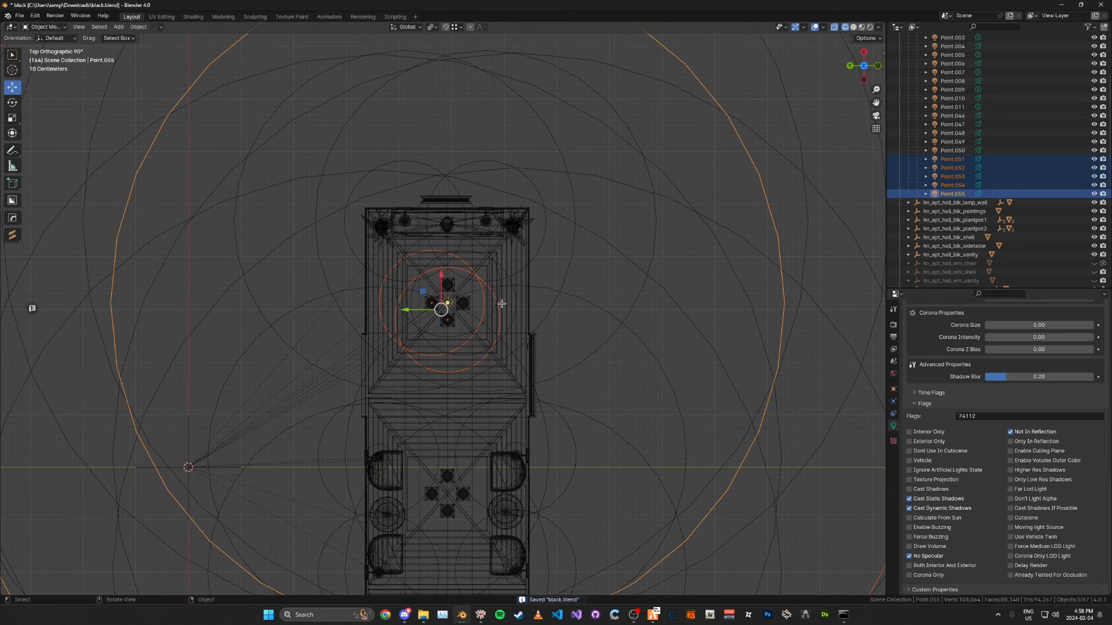
scroll(501, 304, up, 3)
click(949, 193)
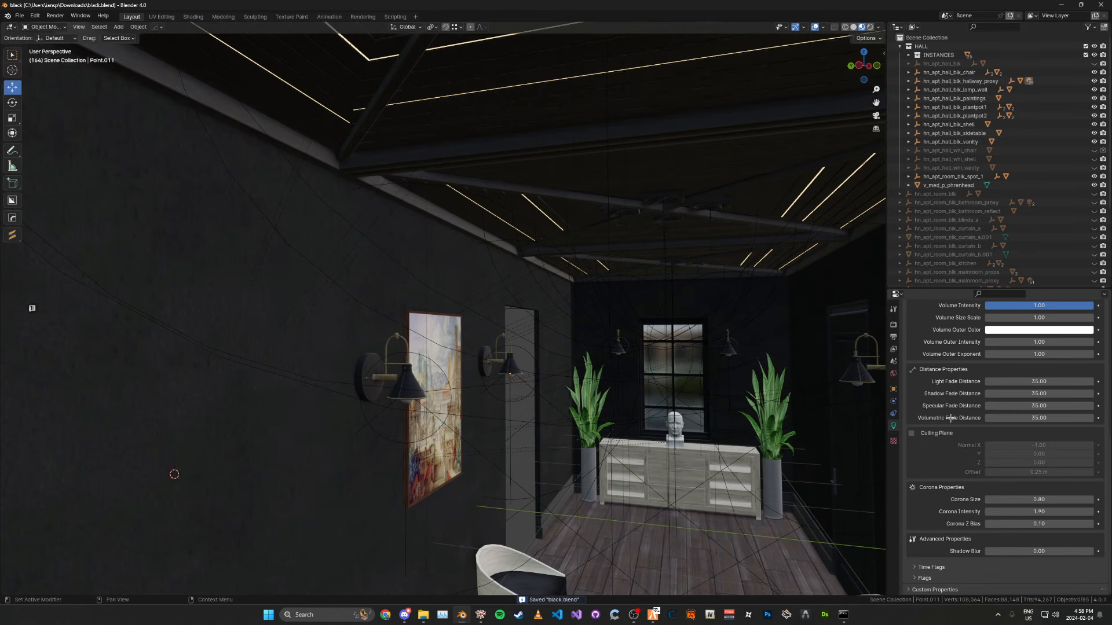
scroll(522, 347, up, 3)
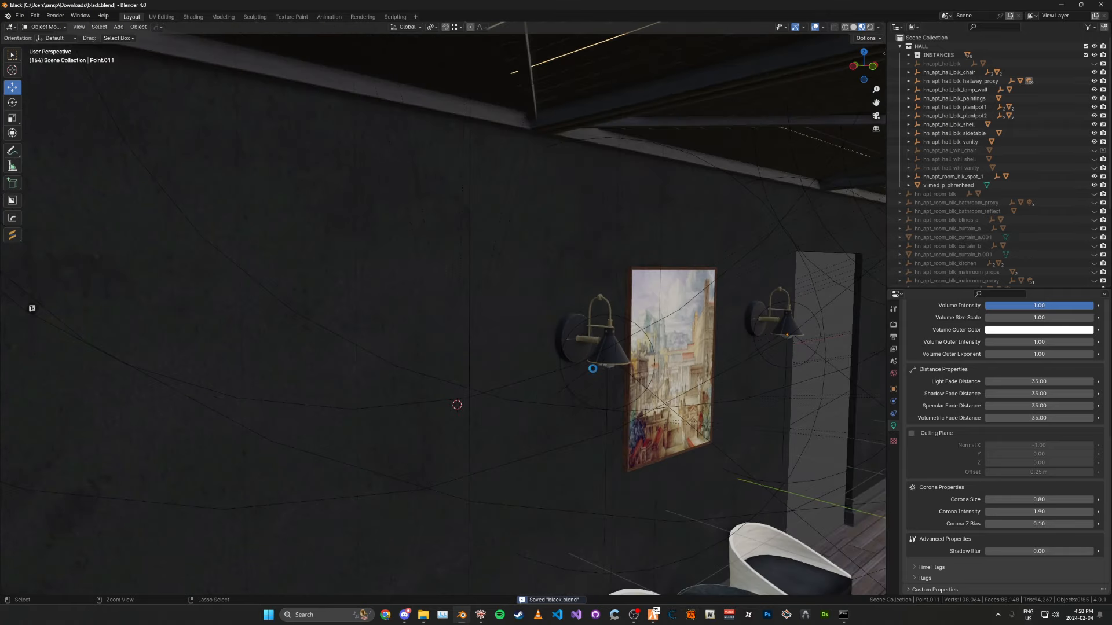
mouse_move(521, 365)
middle_down()
mouse_move(584, 346)
mouse_move(521, 330)
mouse_move(486, 347)
middle_up()
Step: Enable the culling plane flag on the wall lamp's spot light and start rotating it about Z
click(470, 363)
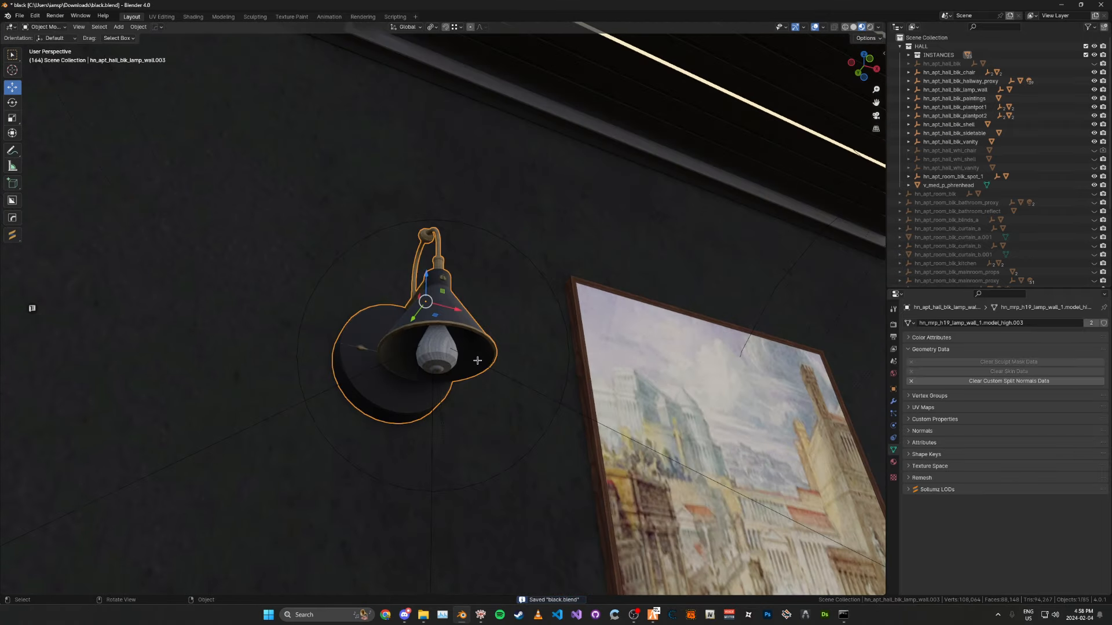
scroll(521, 348, down, 3)
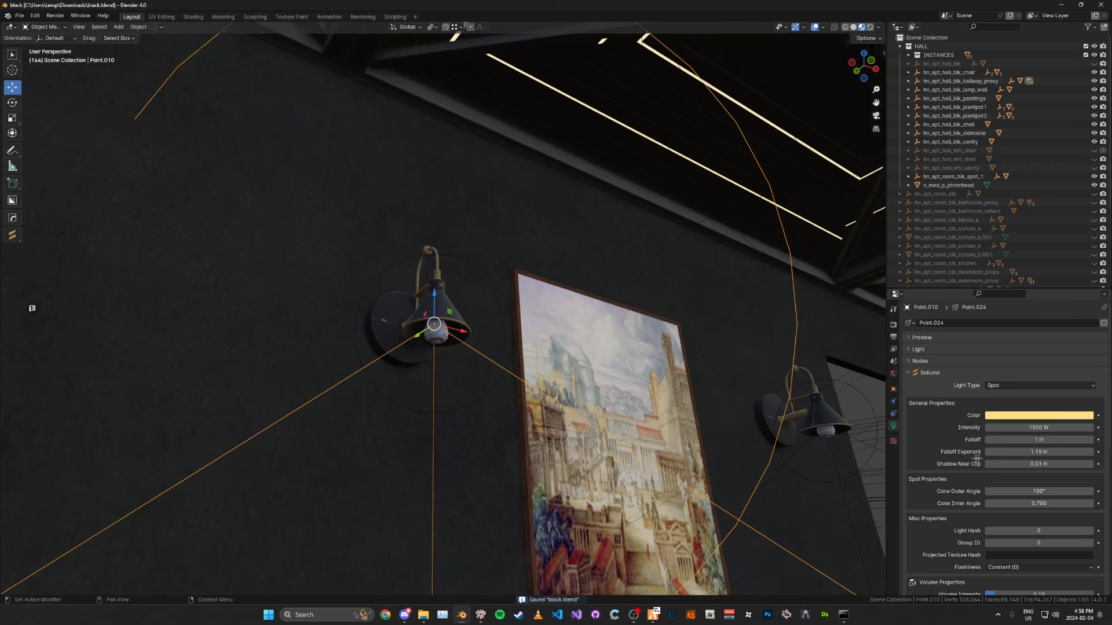
scroll(977, 452, down, 4)
scroll(977, 452, down, 4)
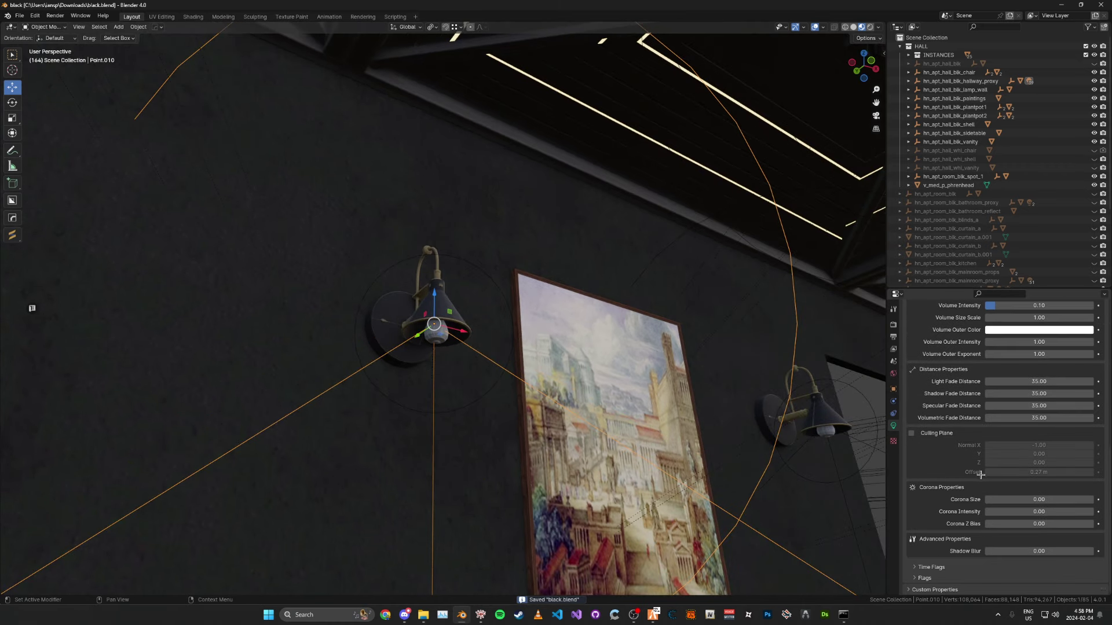
click(925, 578)
scroll(975, 512, down, 4)
click(1011, 487)
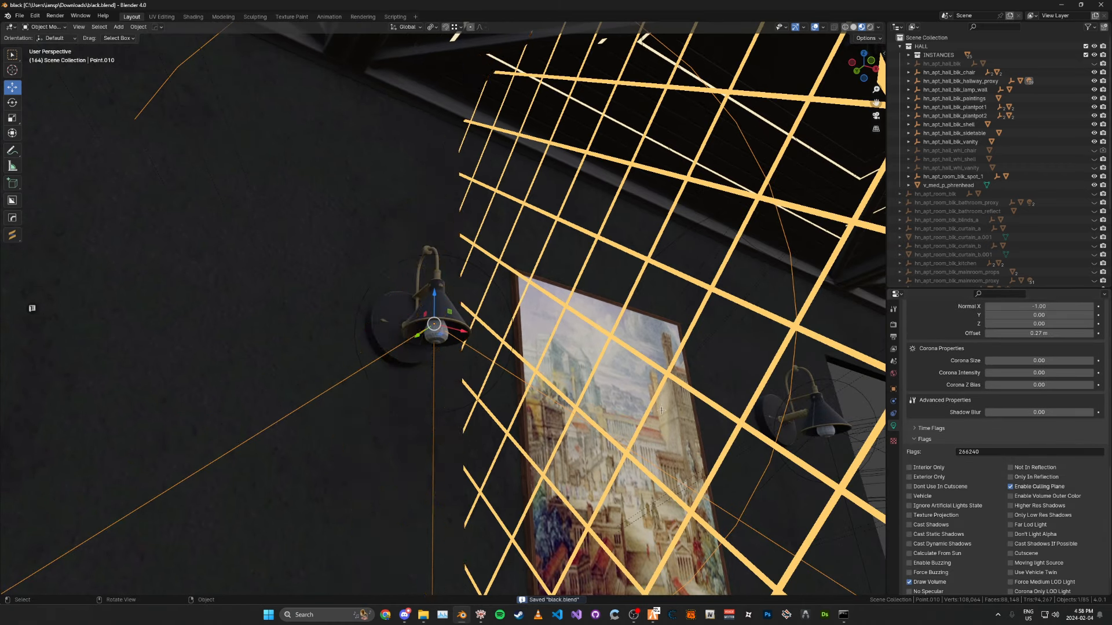
middle_drag(357, 208, 305, 267)
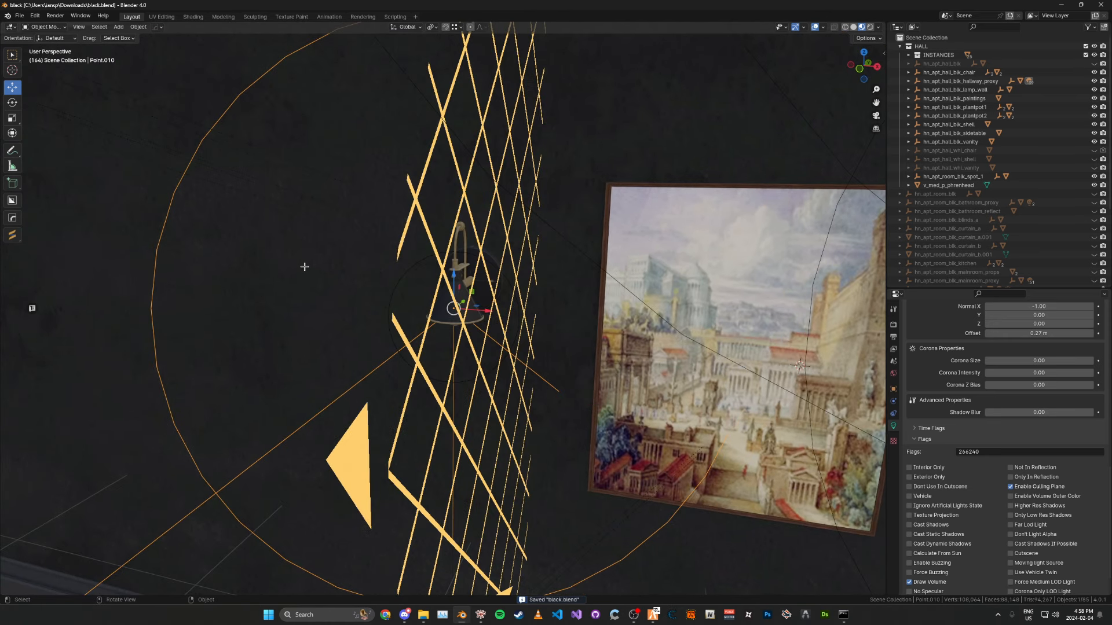
key(r)
key(z)
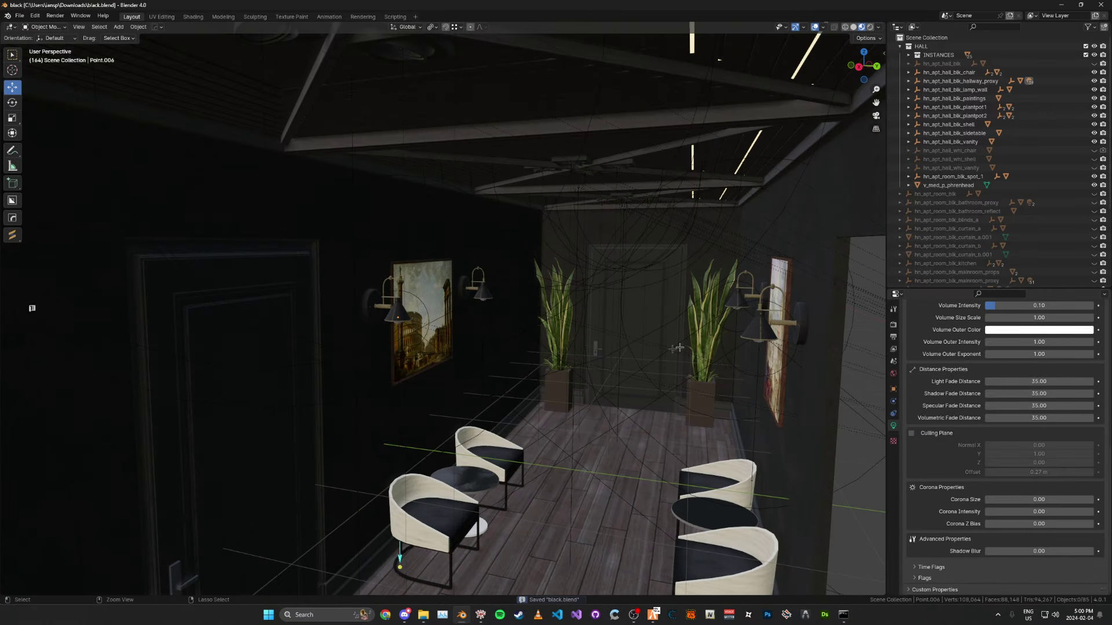
Step: Select hn_apt_hall_blk_hallway_proxy and its whole hierarchy in the Outliner
middle_drag(678, 348, 653, 358)
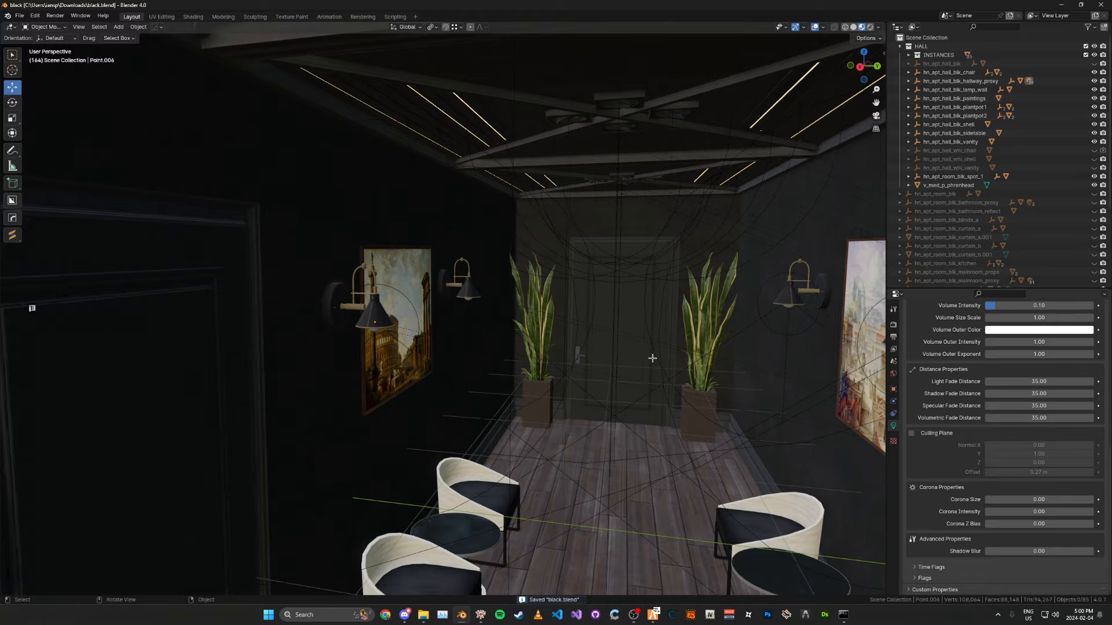
mouse_move(653, 359)
middle_down()
mouse_move(352, 315)
mouse_move(451, 326)
middle_up()
scroll(451, 326, down, 2)
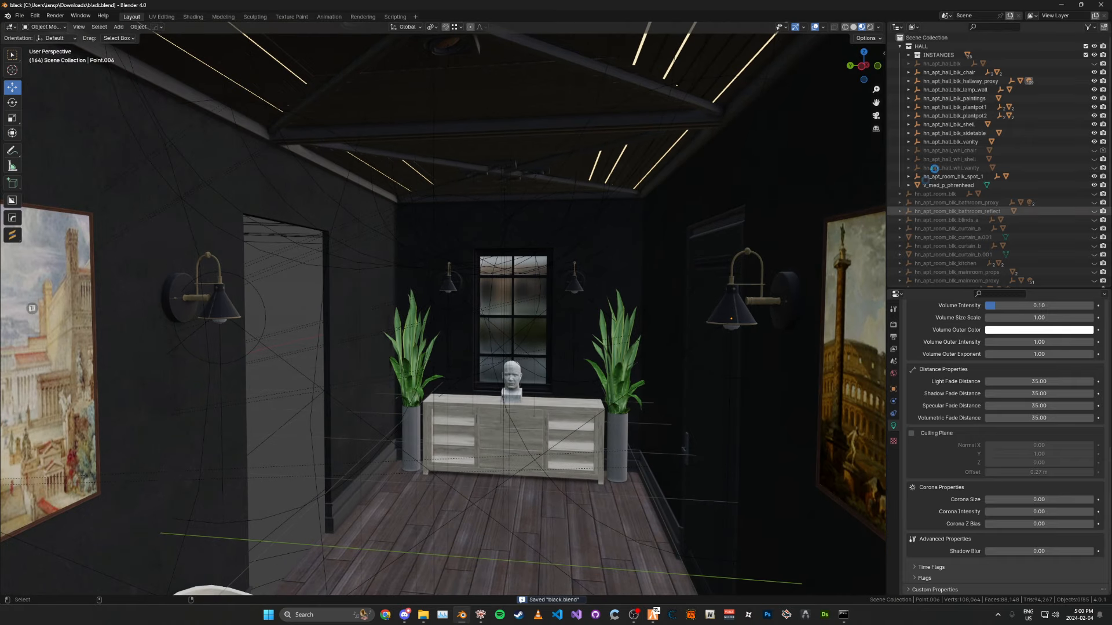
click(961, 81)
right_click(964, 82)
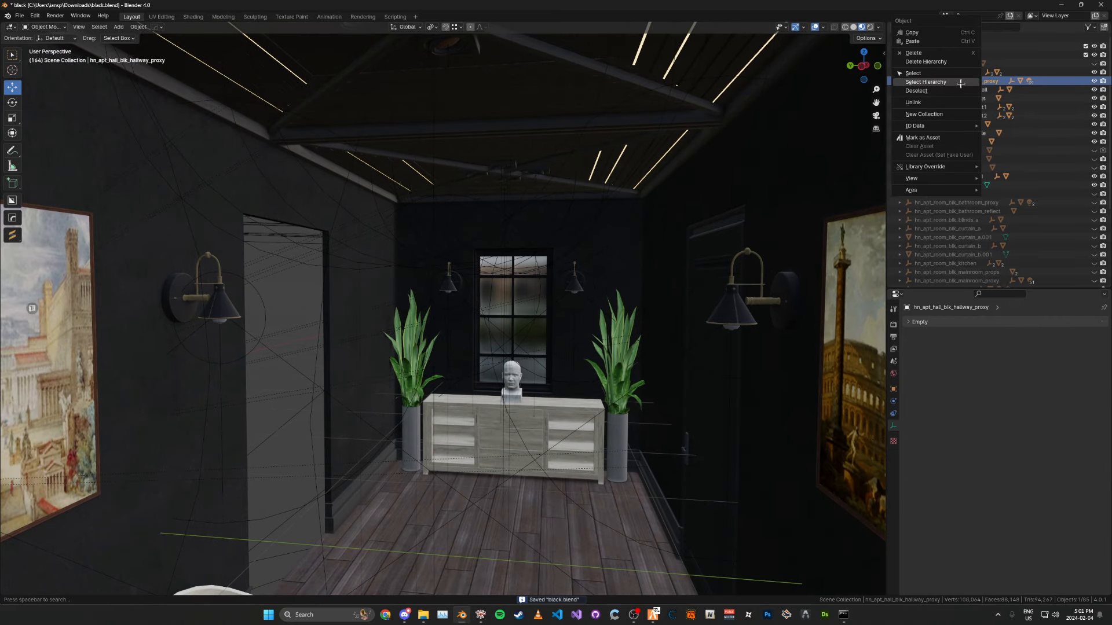
click(961, 83)
Step: Export the selected hierarchy with Sollumz into the Lighting folder and switch to CodeWalker
key(F3)
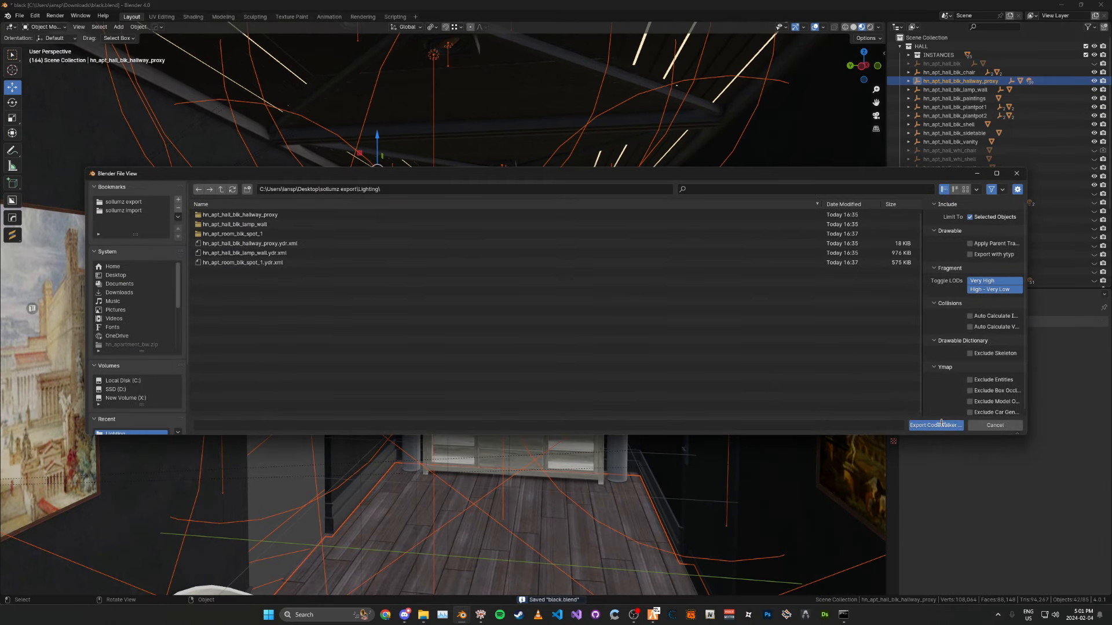
click(936, 424)
click(481, 615)
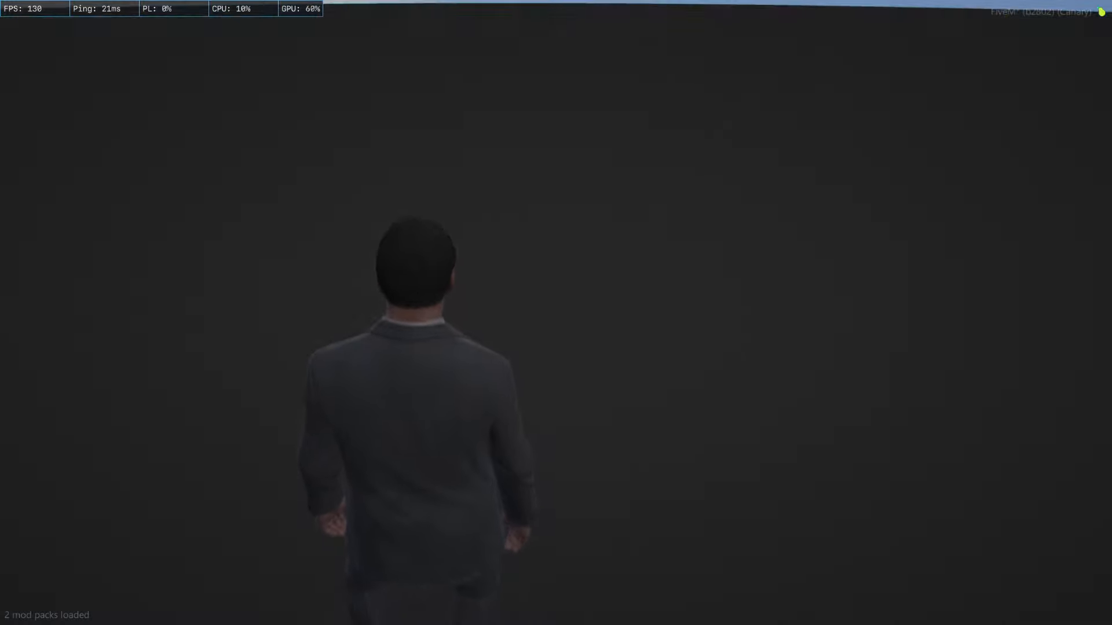
Step: Walk the character through the hallway past the bust, cabinet, sconces and chairs to the far door
key(w)
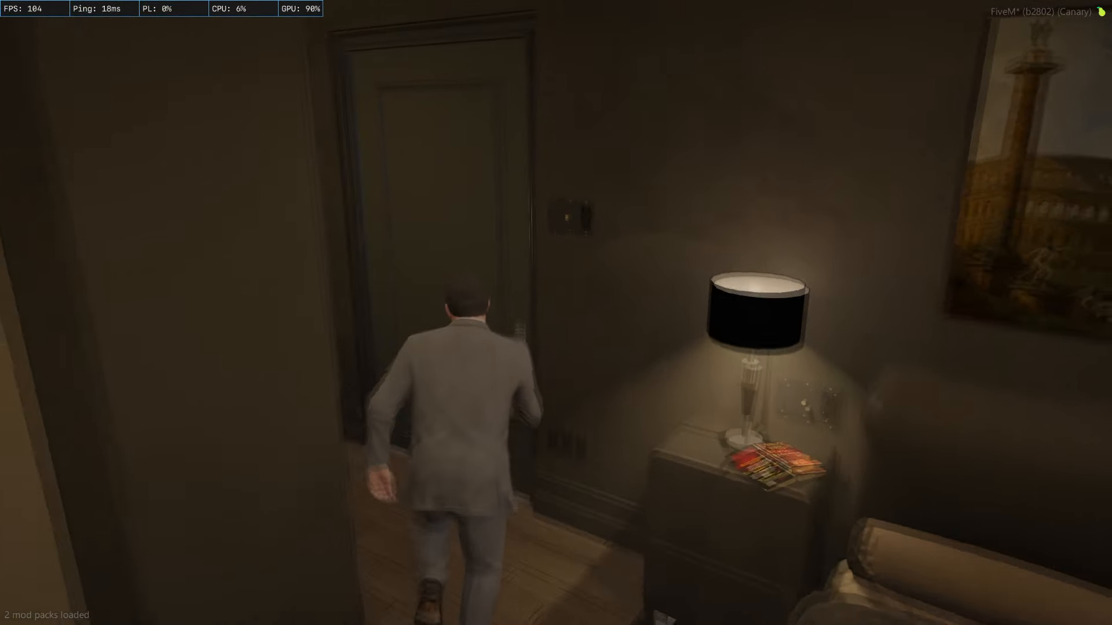
key(w)
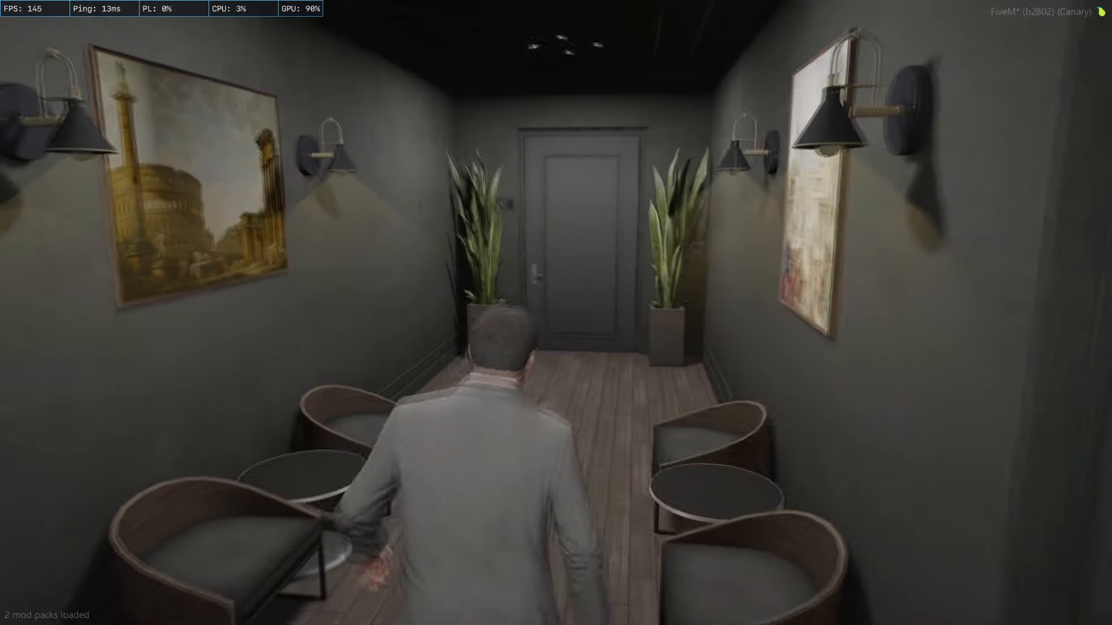
key(w)
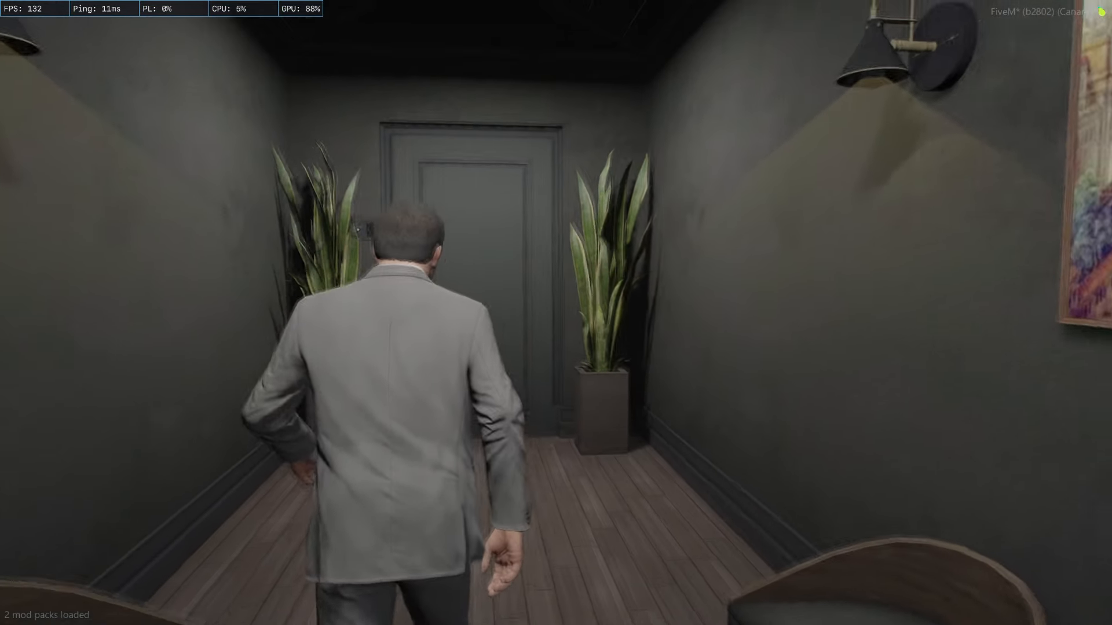
key(w)
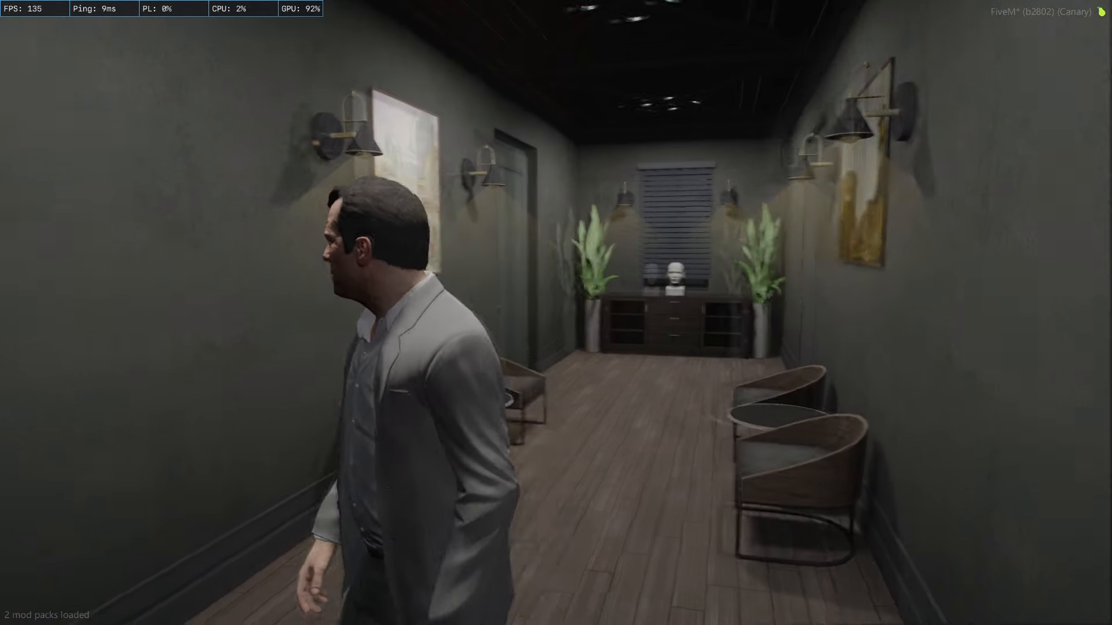
key(w)
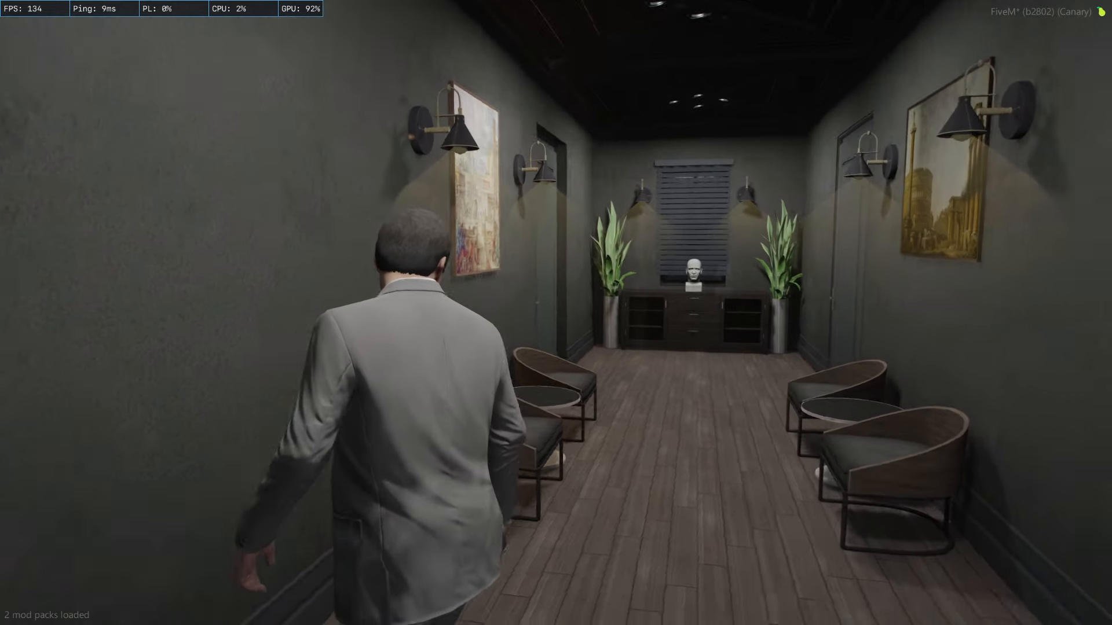
key(w)
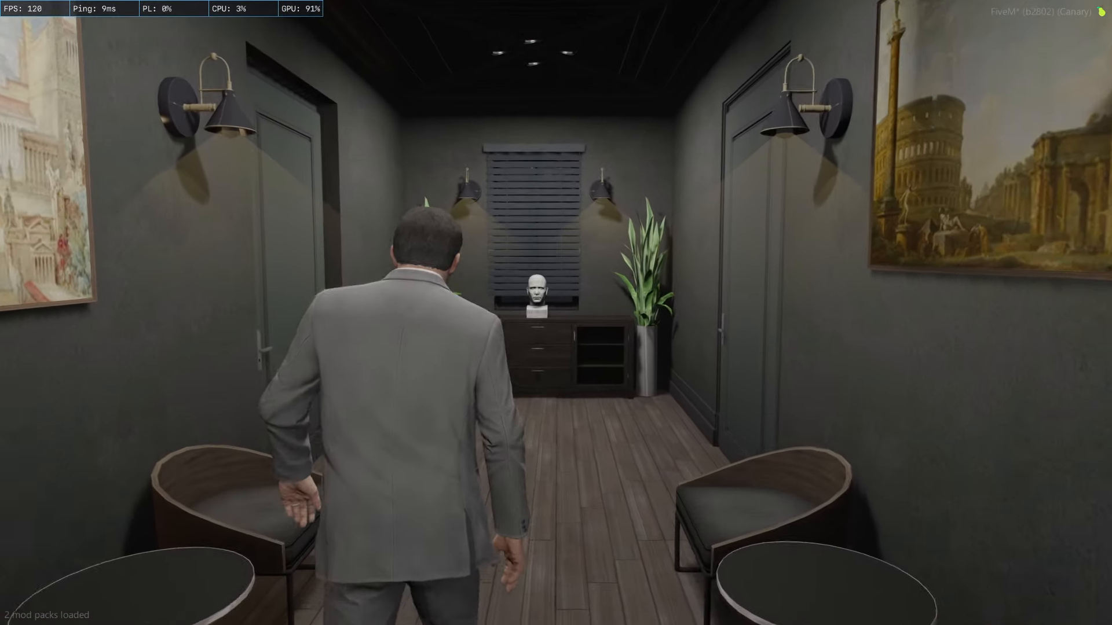
key(w)
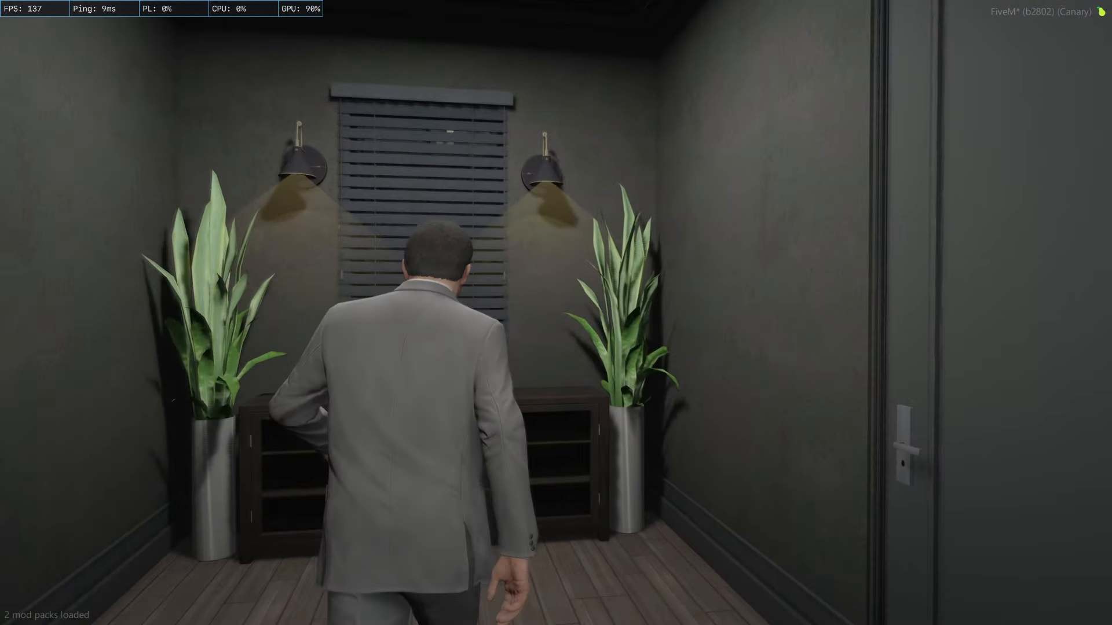
key(w)
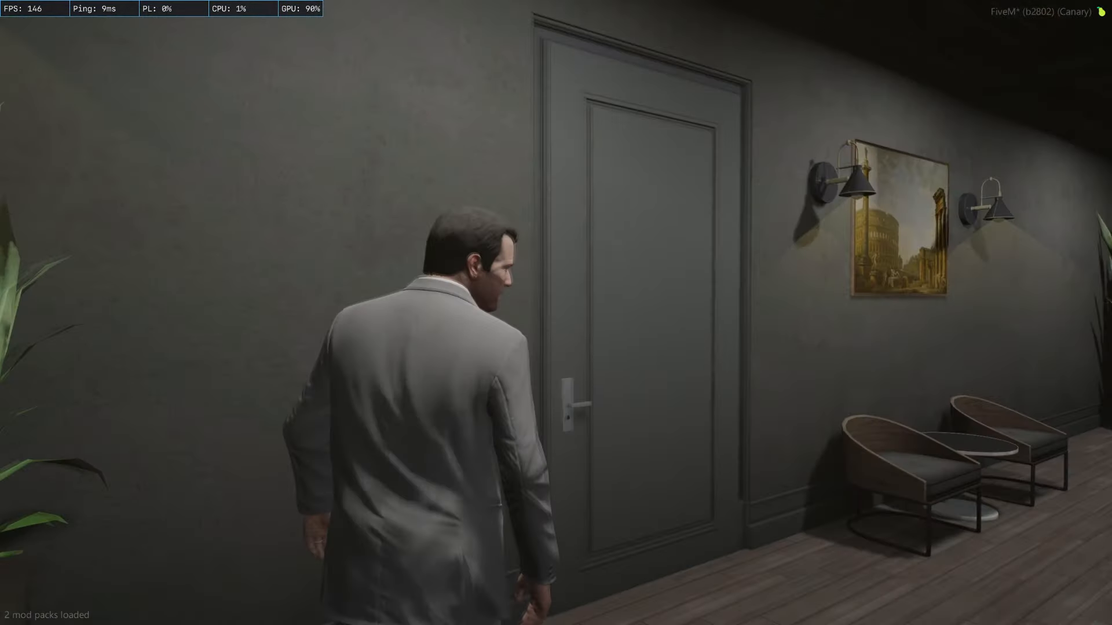
key(w)
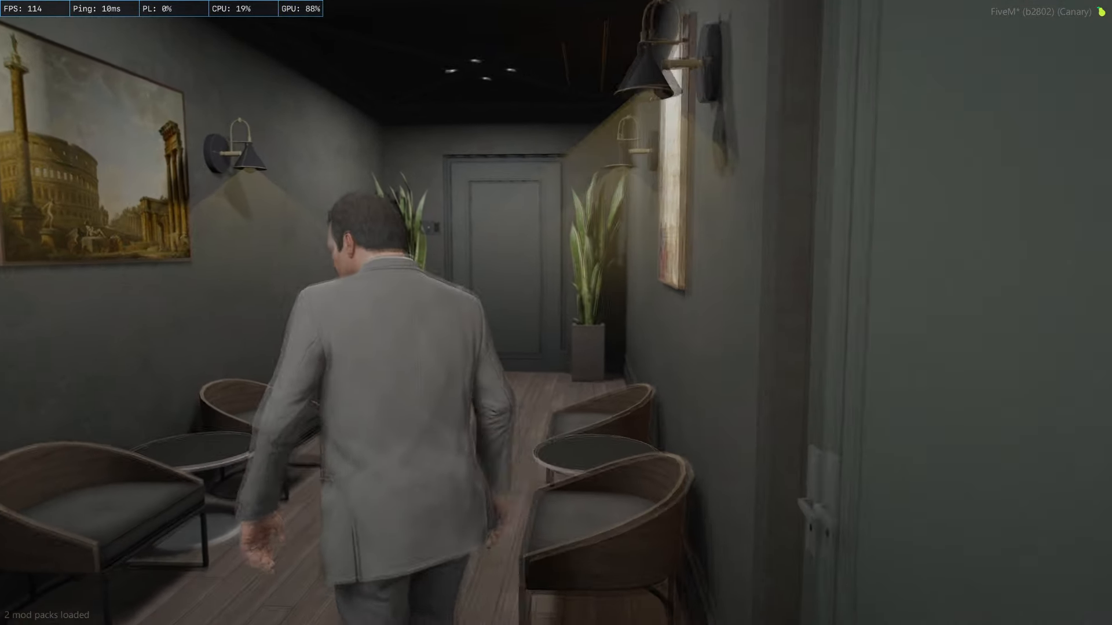
key(w)
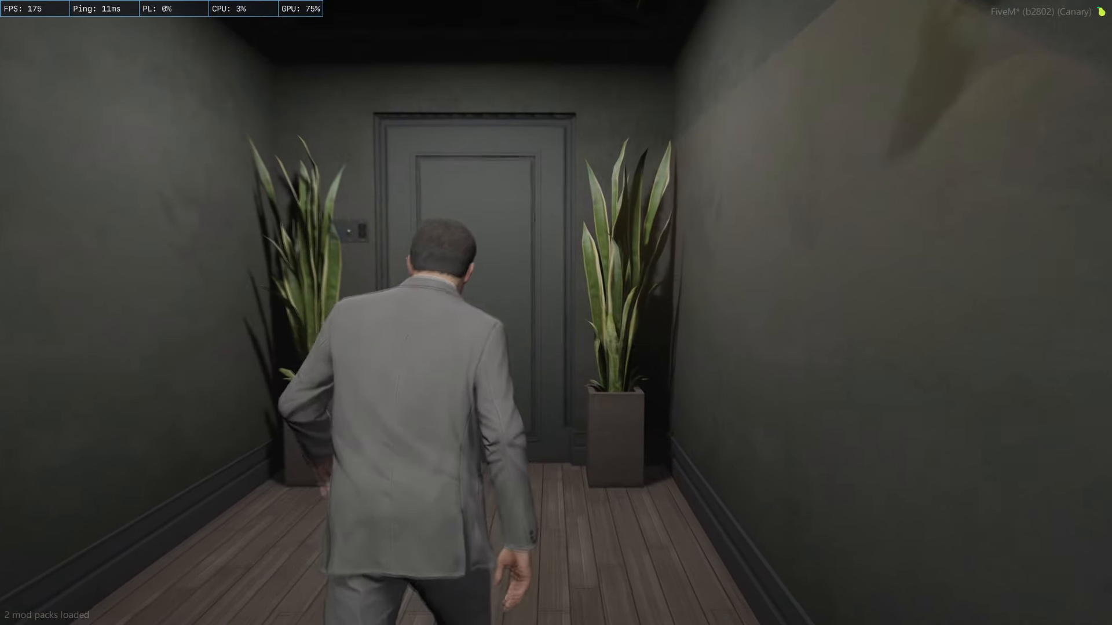
Step: Walk back and forth between the end doors and the cabinet to check the lighting
key(s)
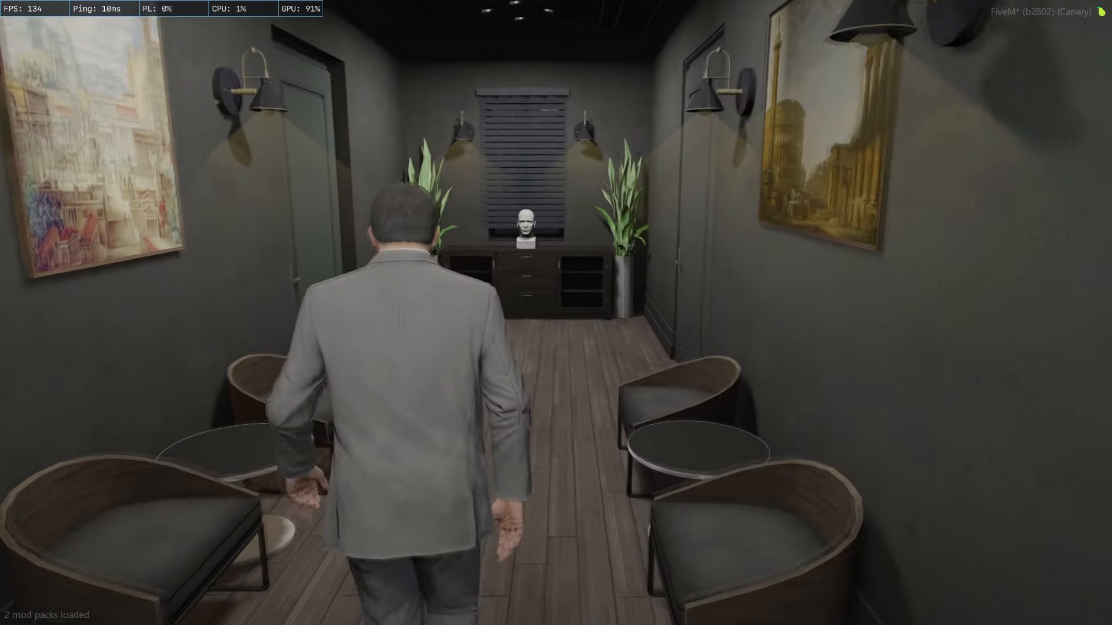
key(w)
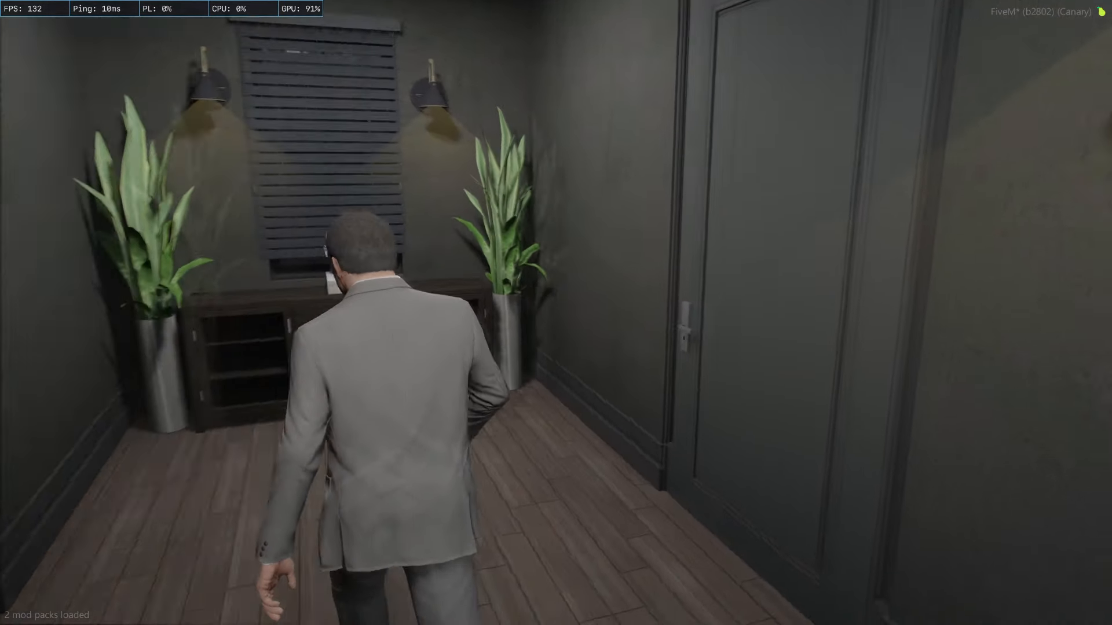
key(s)
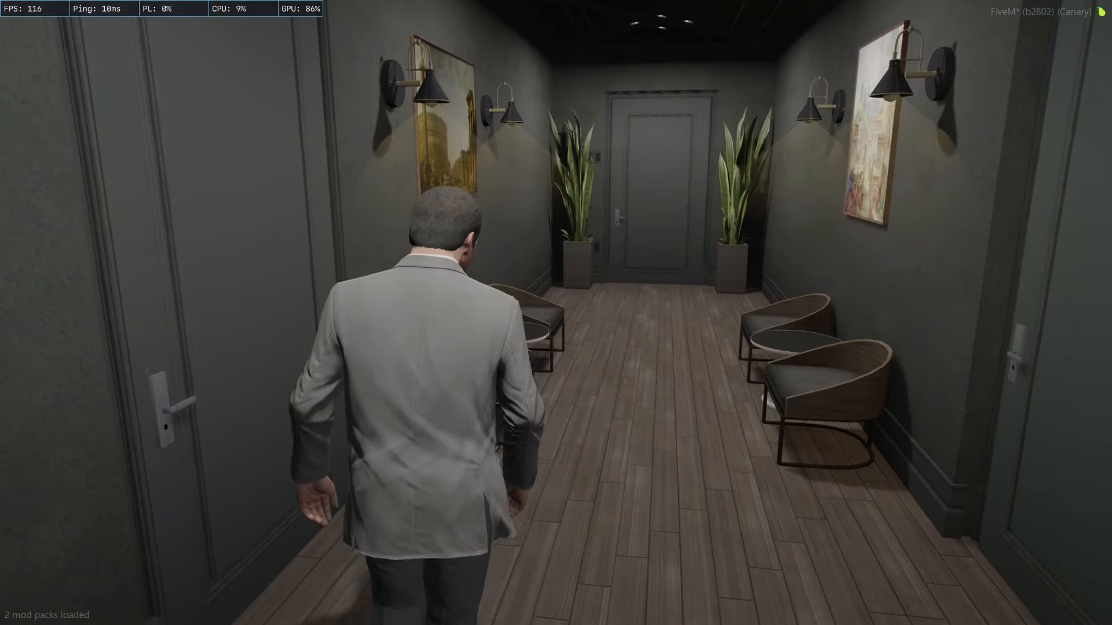
key(w)
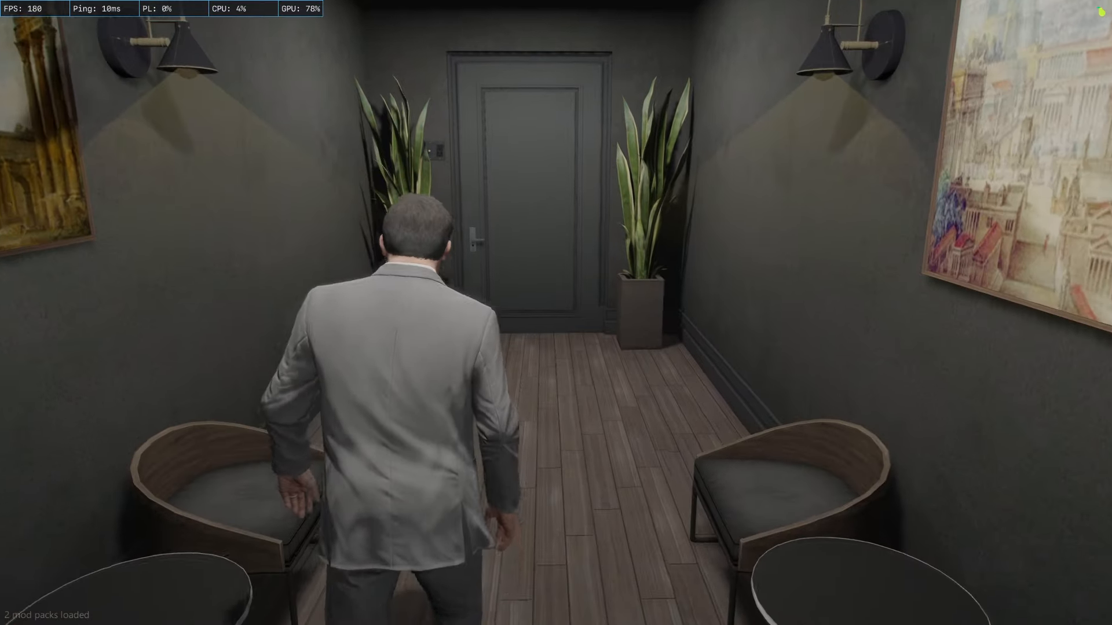
key(w)
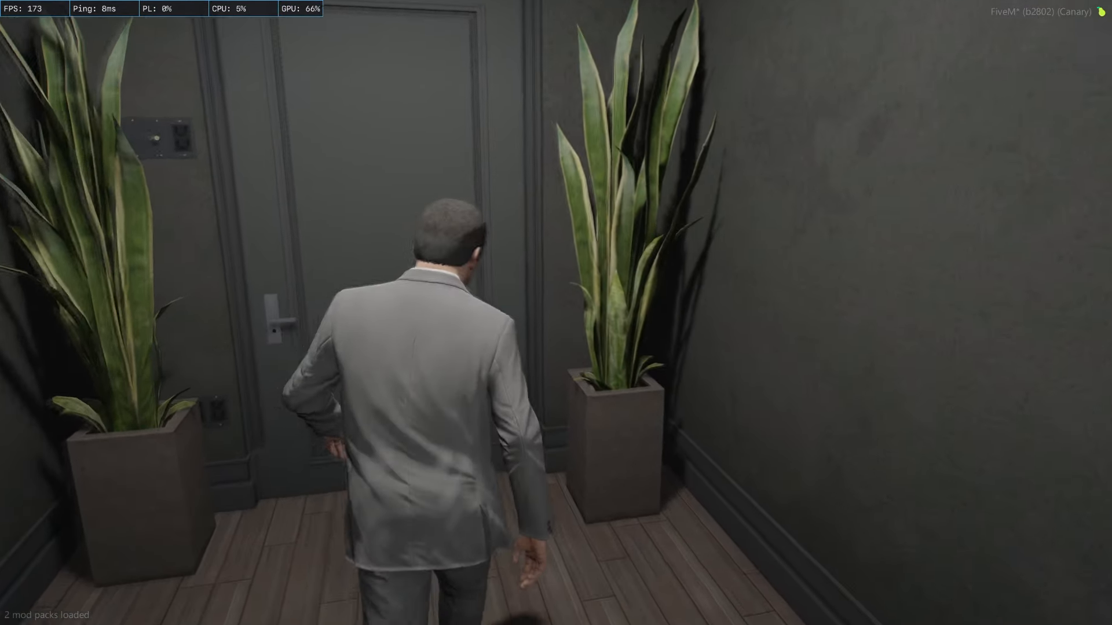
key(s)
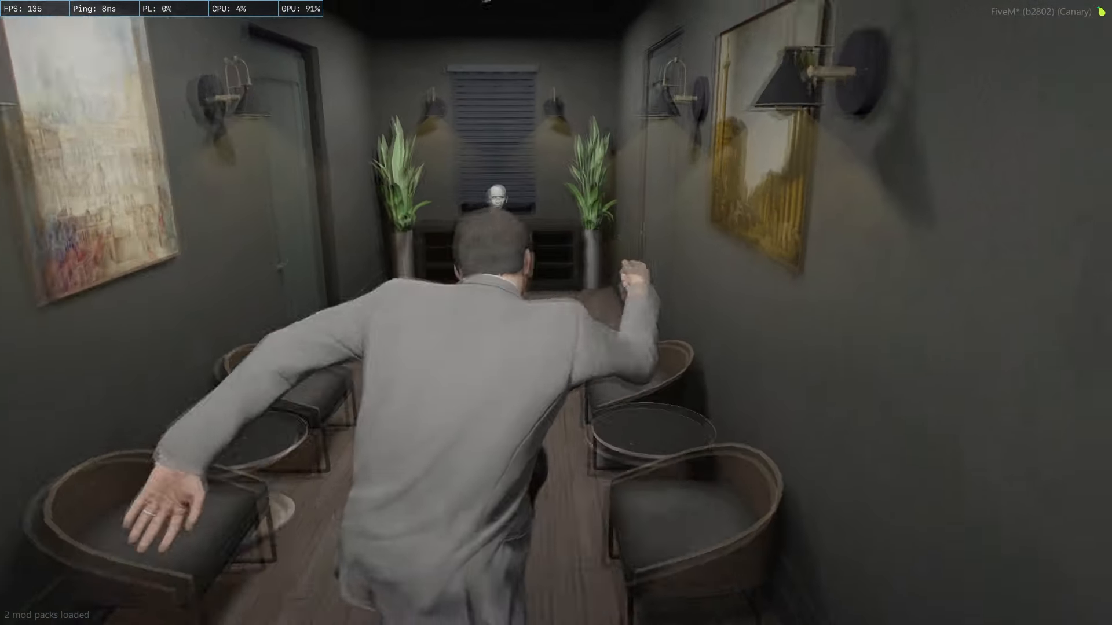
key(w)
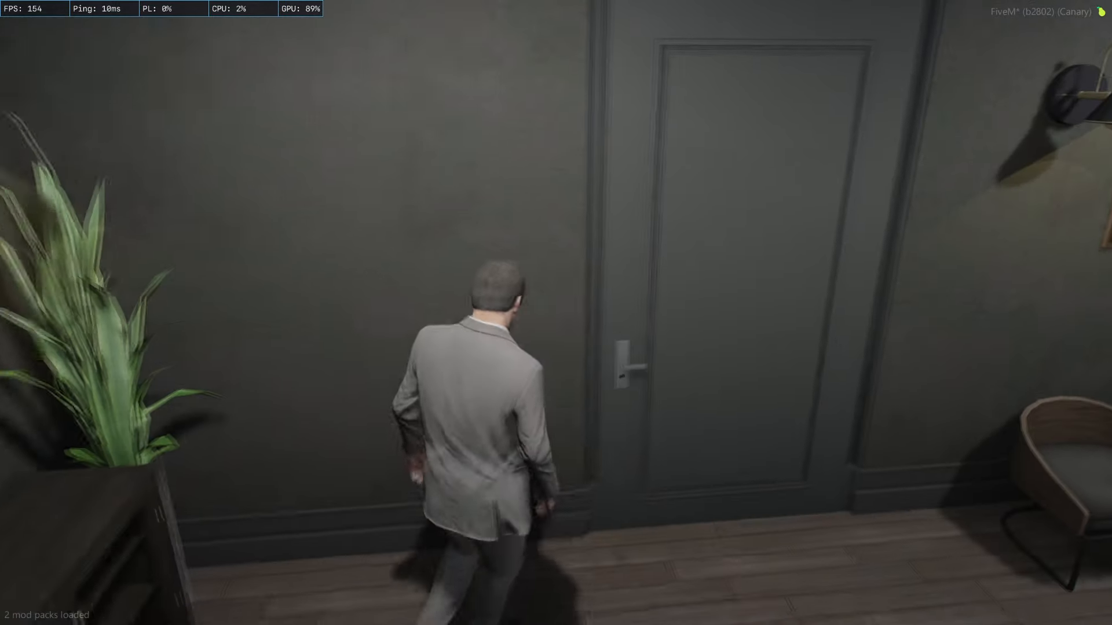
key(w)
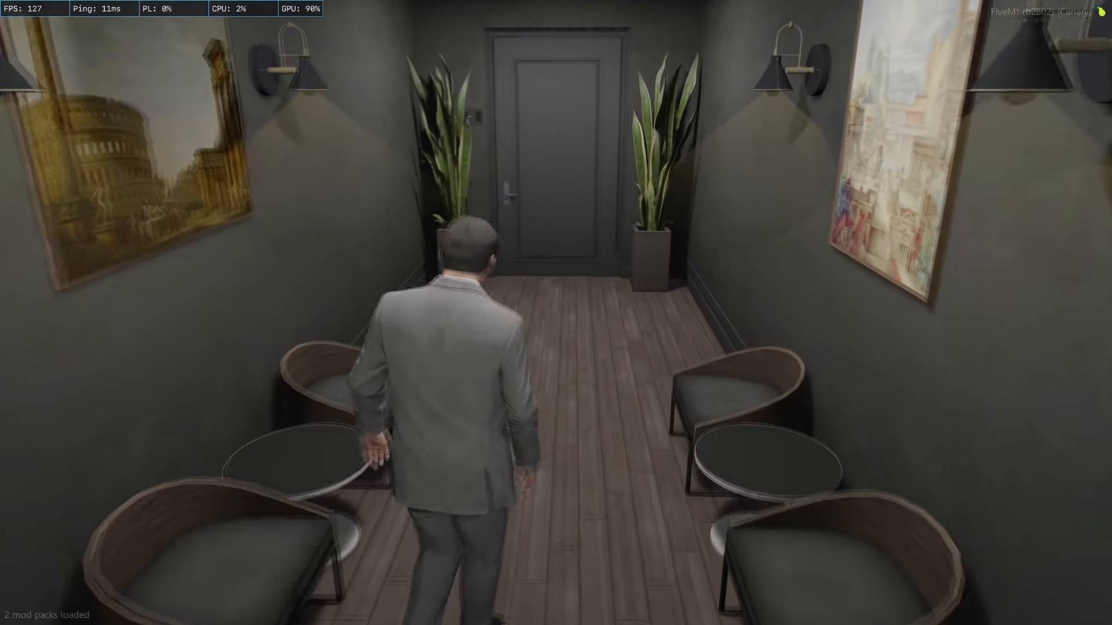
key(w)
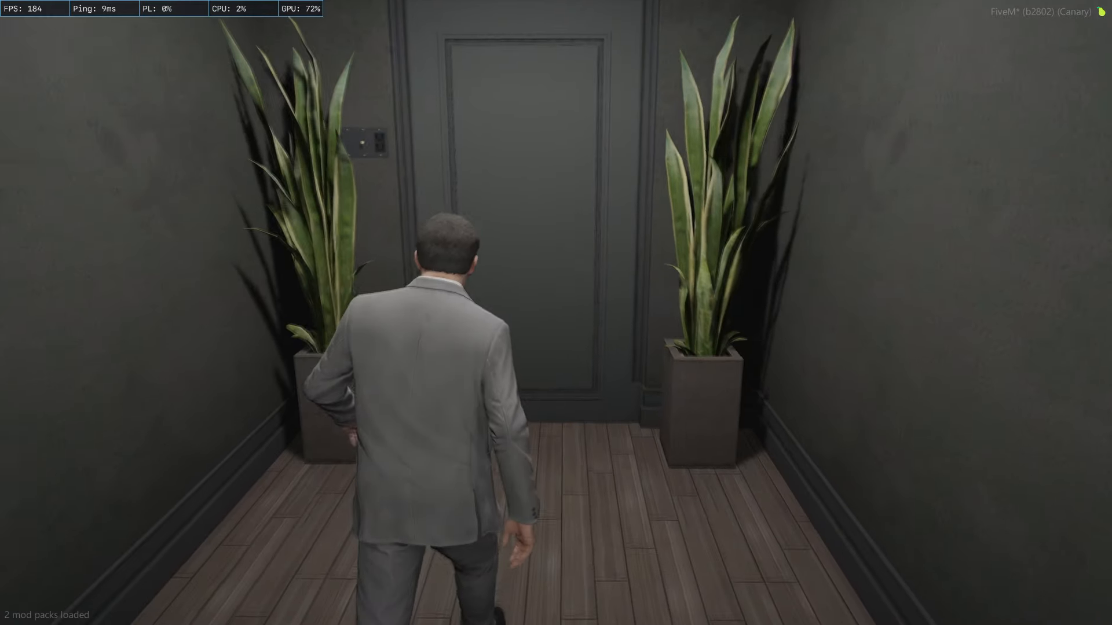
key(s)
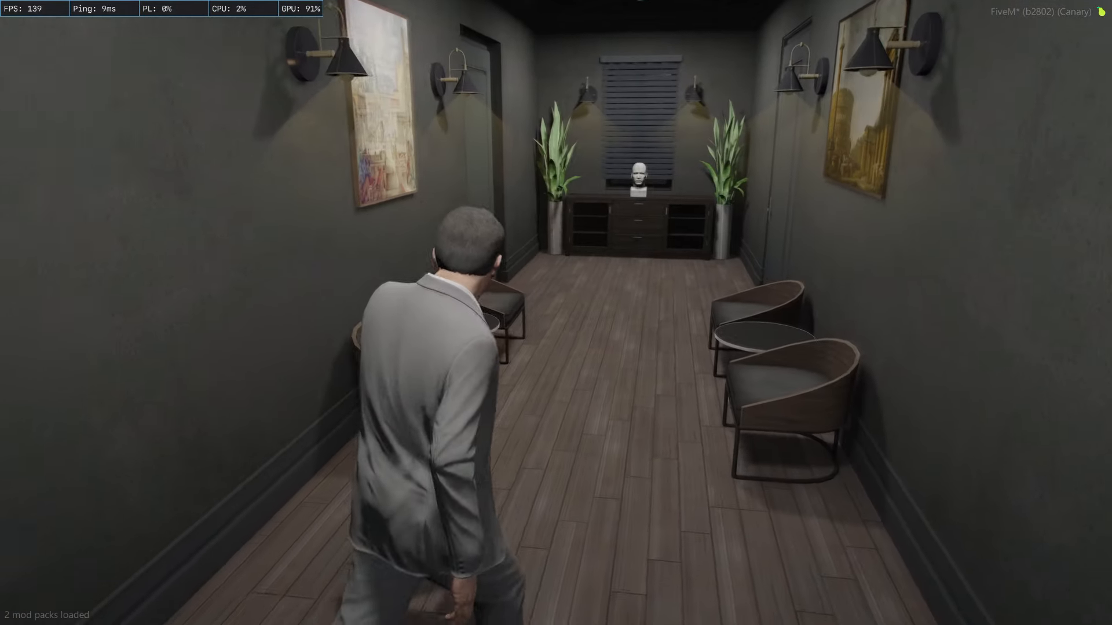
key(w)
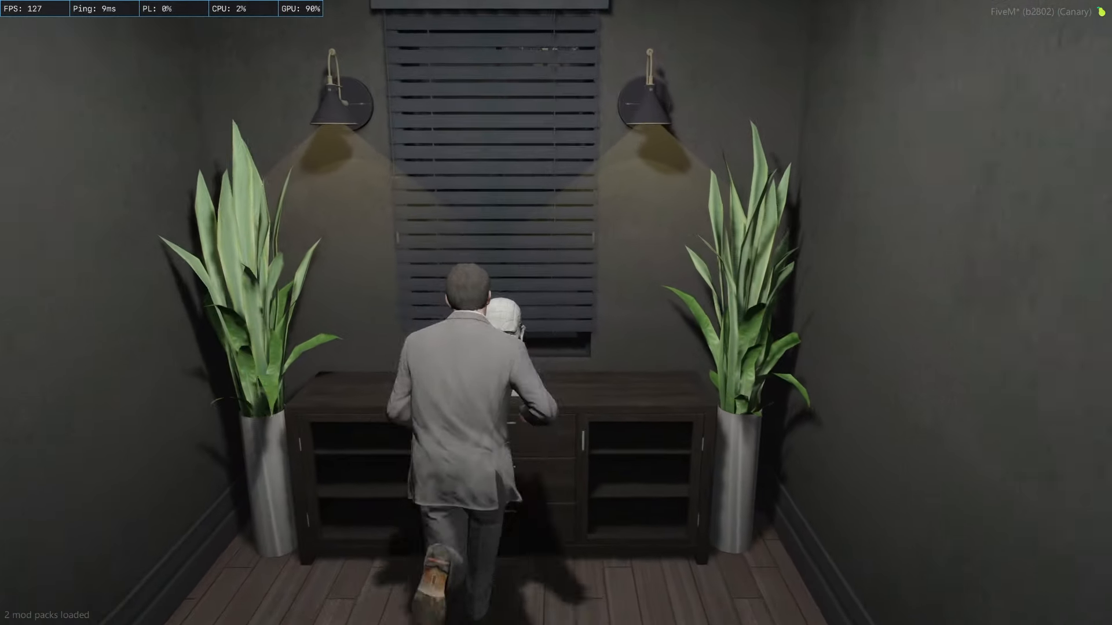